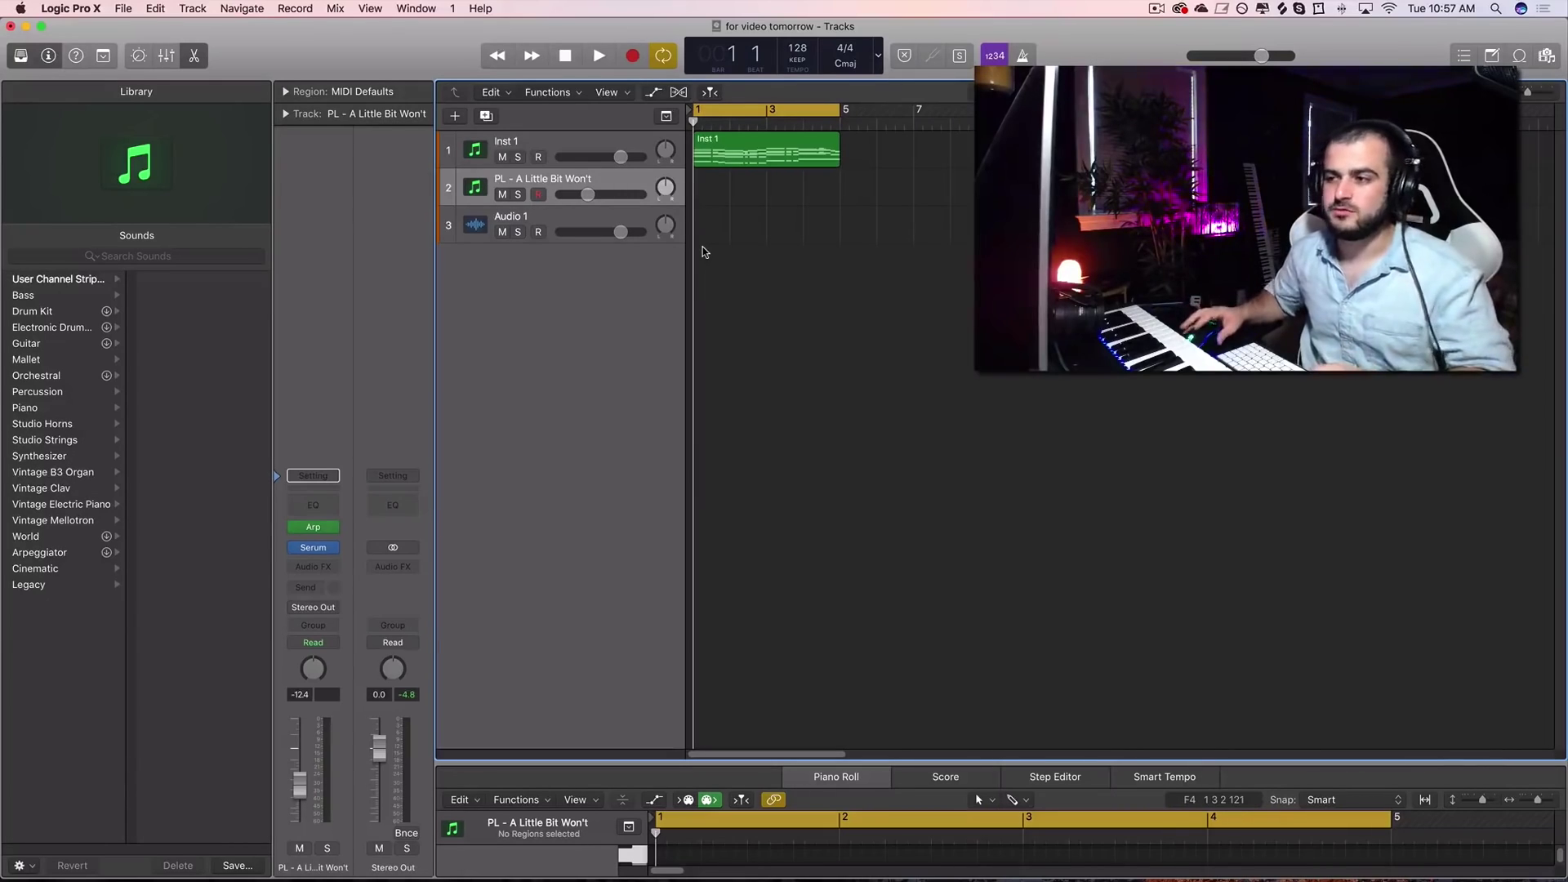
Play the Inst 1 chords once, and create an empty four-bar region beneath them on track 2
key("space")
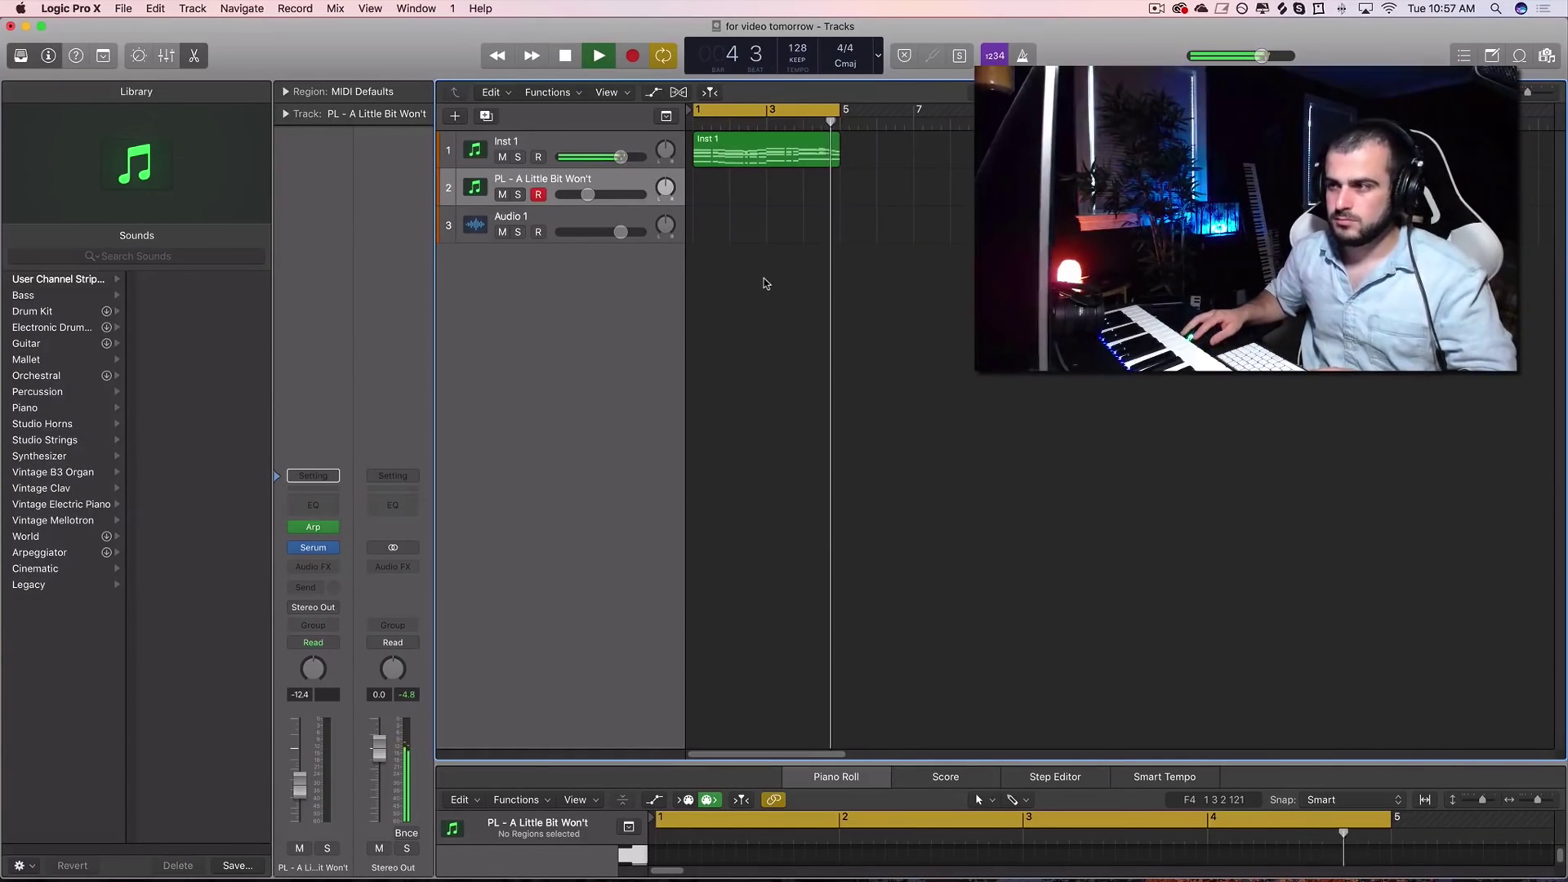
key("space")
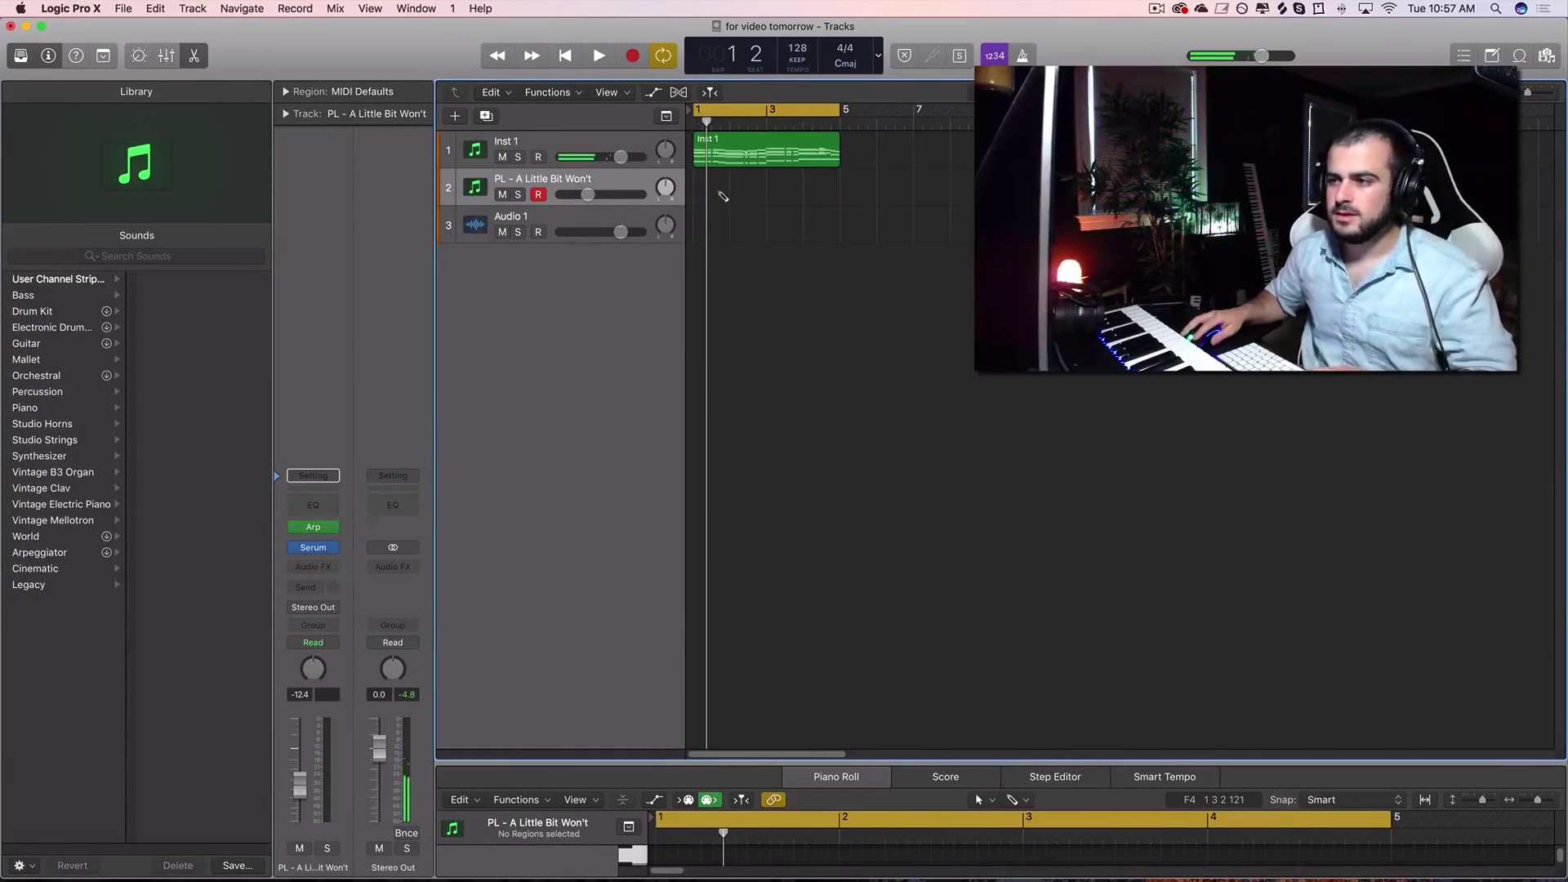
left_click(719, 194)
left_click_drag(730, 194, 839, 199)
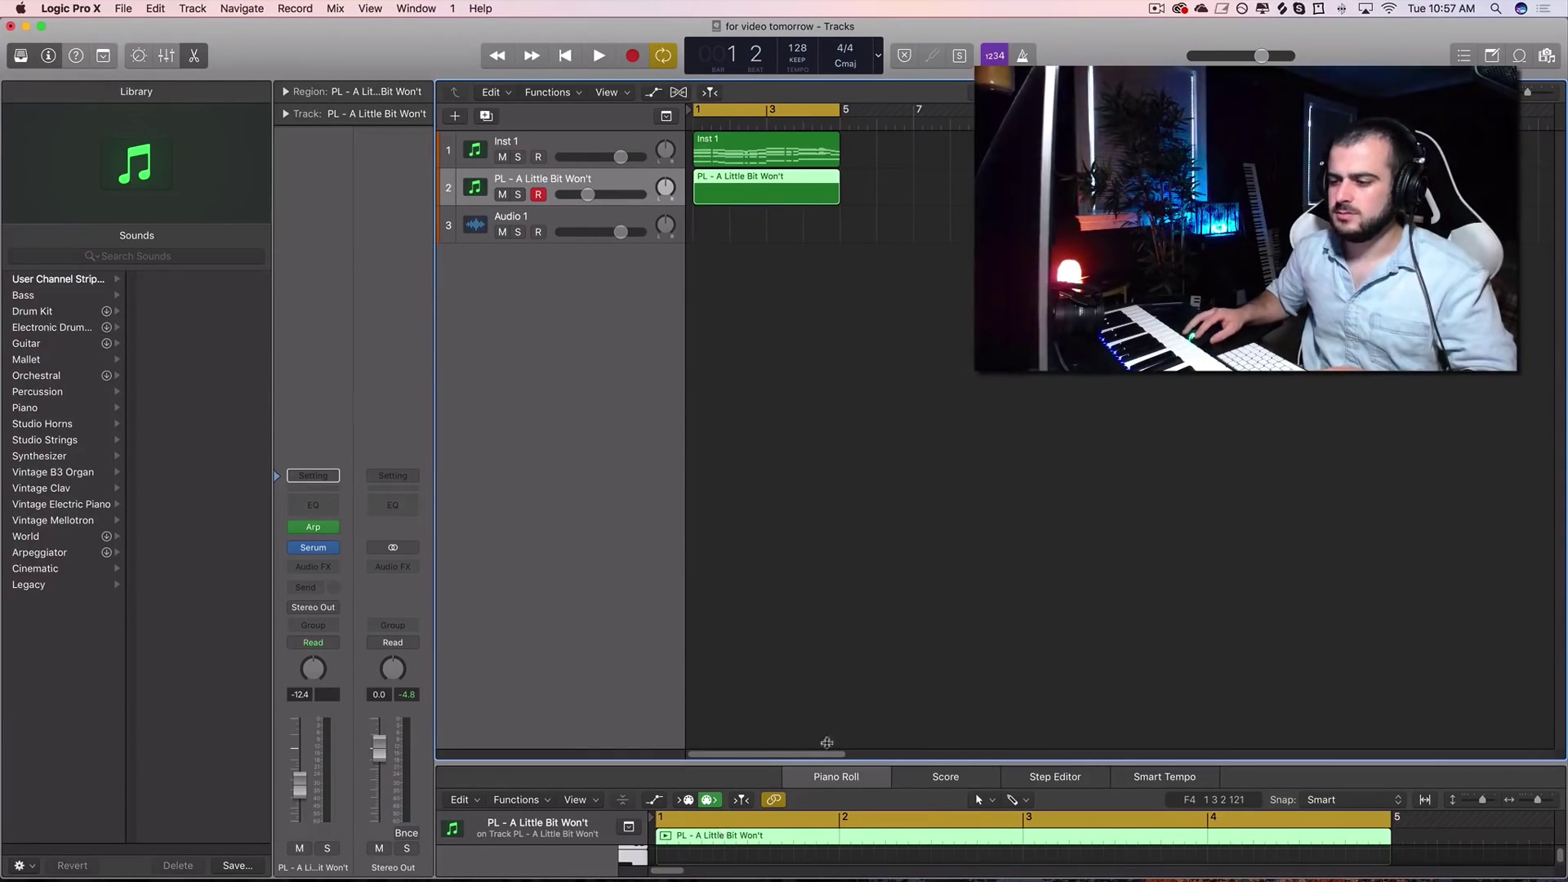
Enlarge the Piano Roll and examine the chord notes of the Inst 1 region, especially around the end of bar 2
left_click_drag(825, 760, 825, 358)
left_click(750, 155)
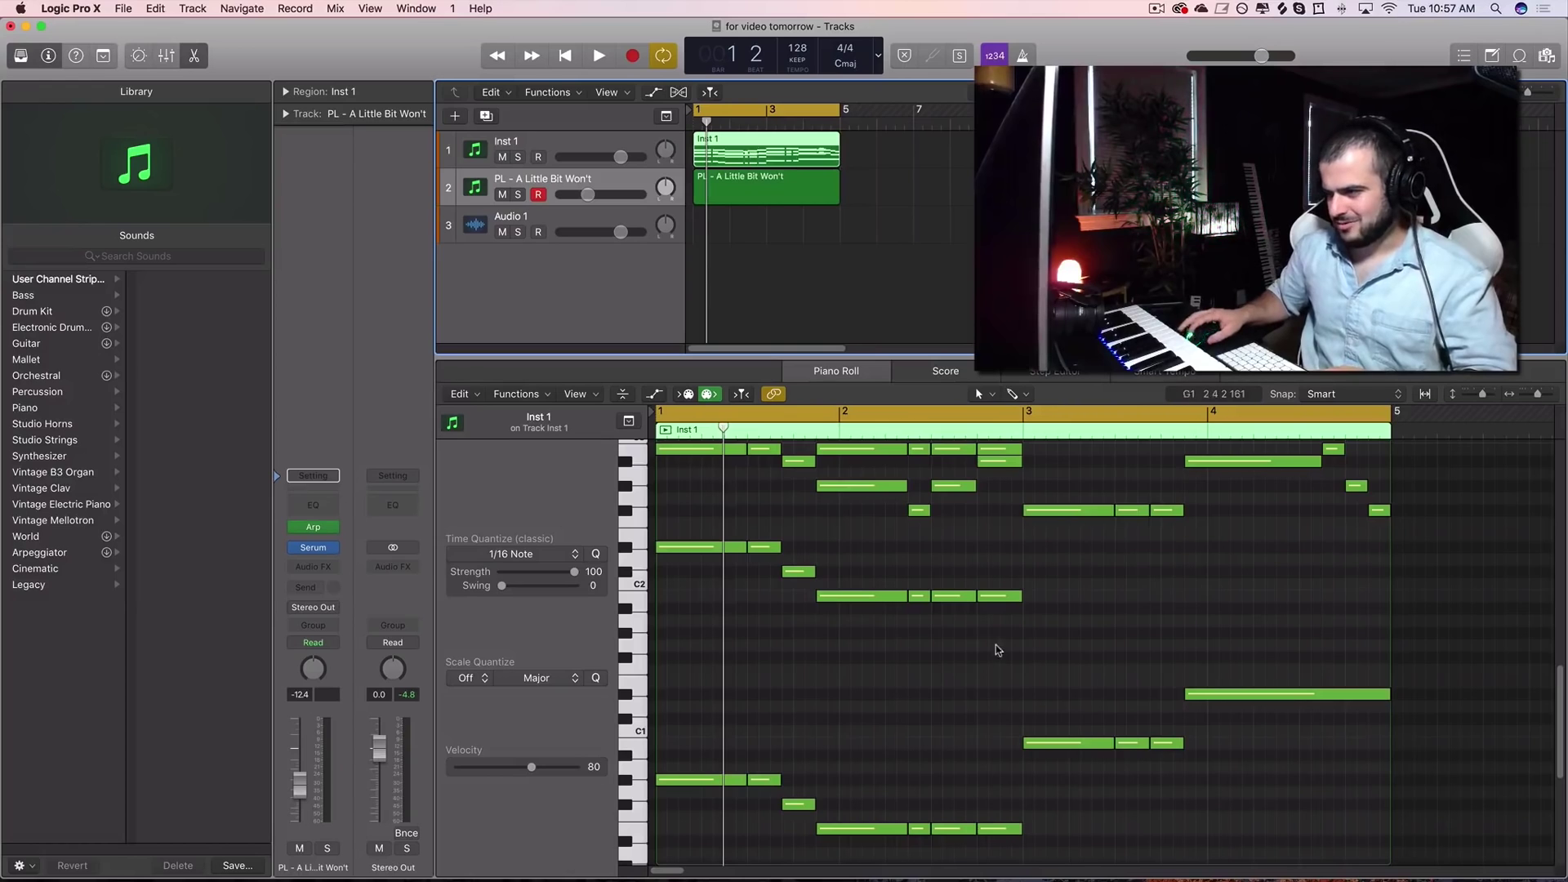
scroll(992, 641, "up", 4)
mouse_move(1005, 527)
left_mouse_down()
mouse_move(1008, 612)
mouse_move(1014, 530)
left_mouse_up()
left_click_drag(1001, 612, 1014, 519)
scroll(1003, 645, "up", 1)
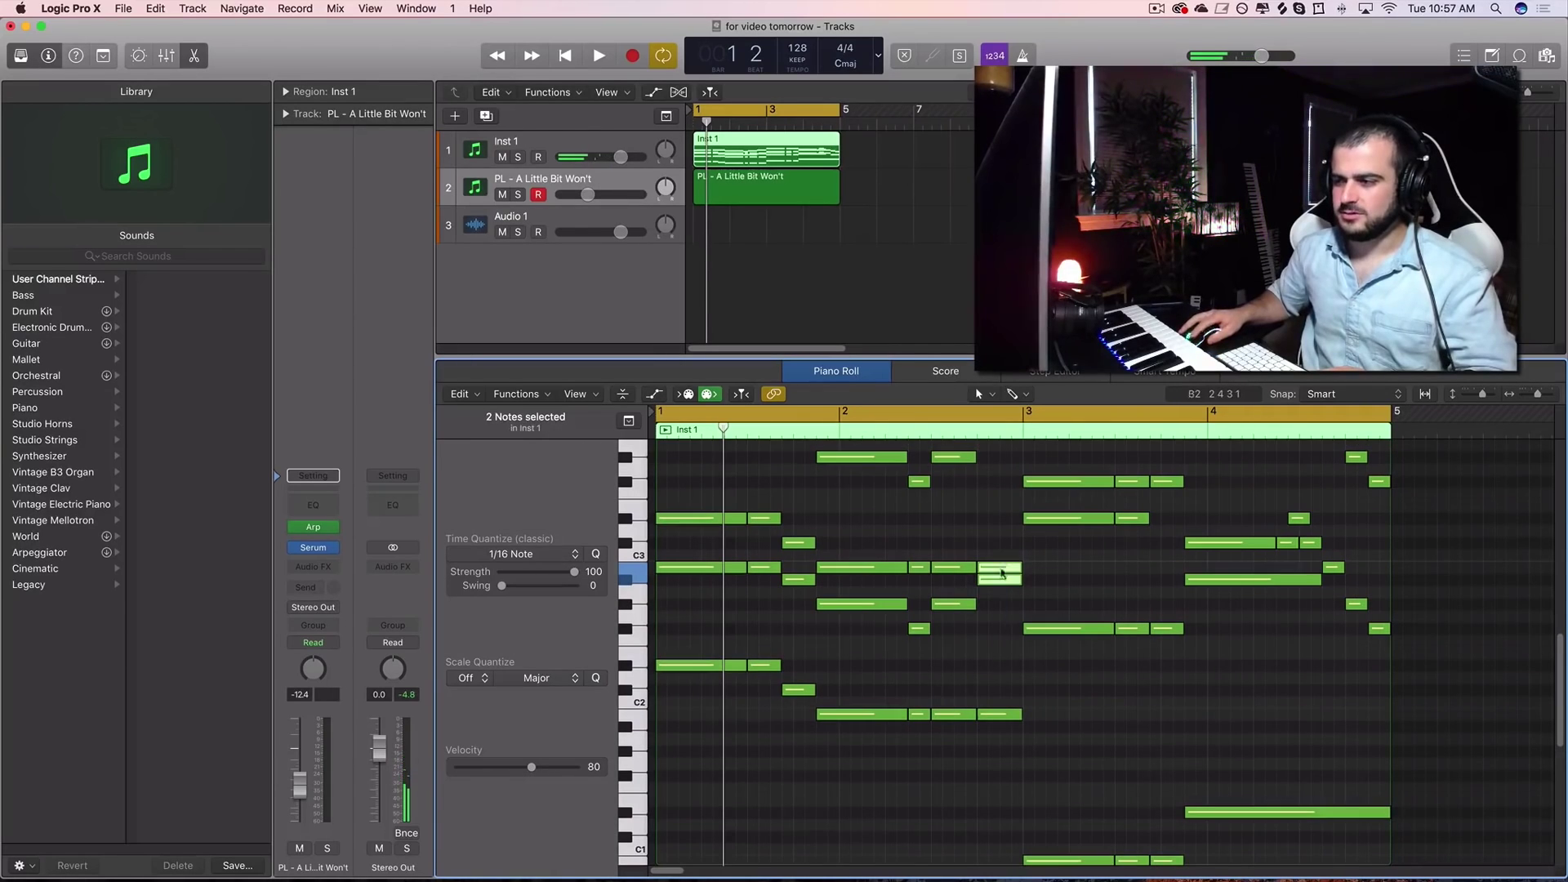
scroll(1003, 617, "up", 1)
left_click_drag(1004, 542, 1000, 592)
For the empty region's track, load the PD - Vintage Brass preset from Future House Stars for Serum into Serum
left_click(765, 189)
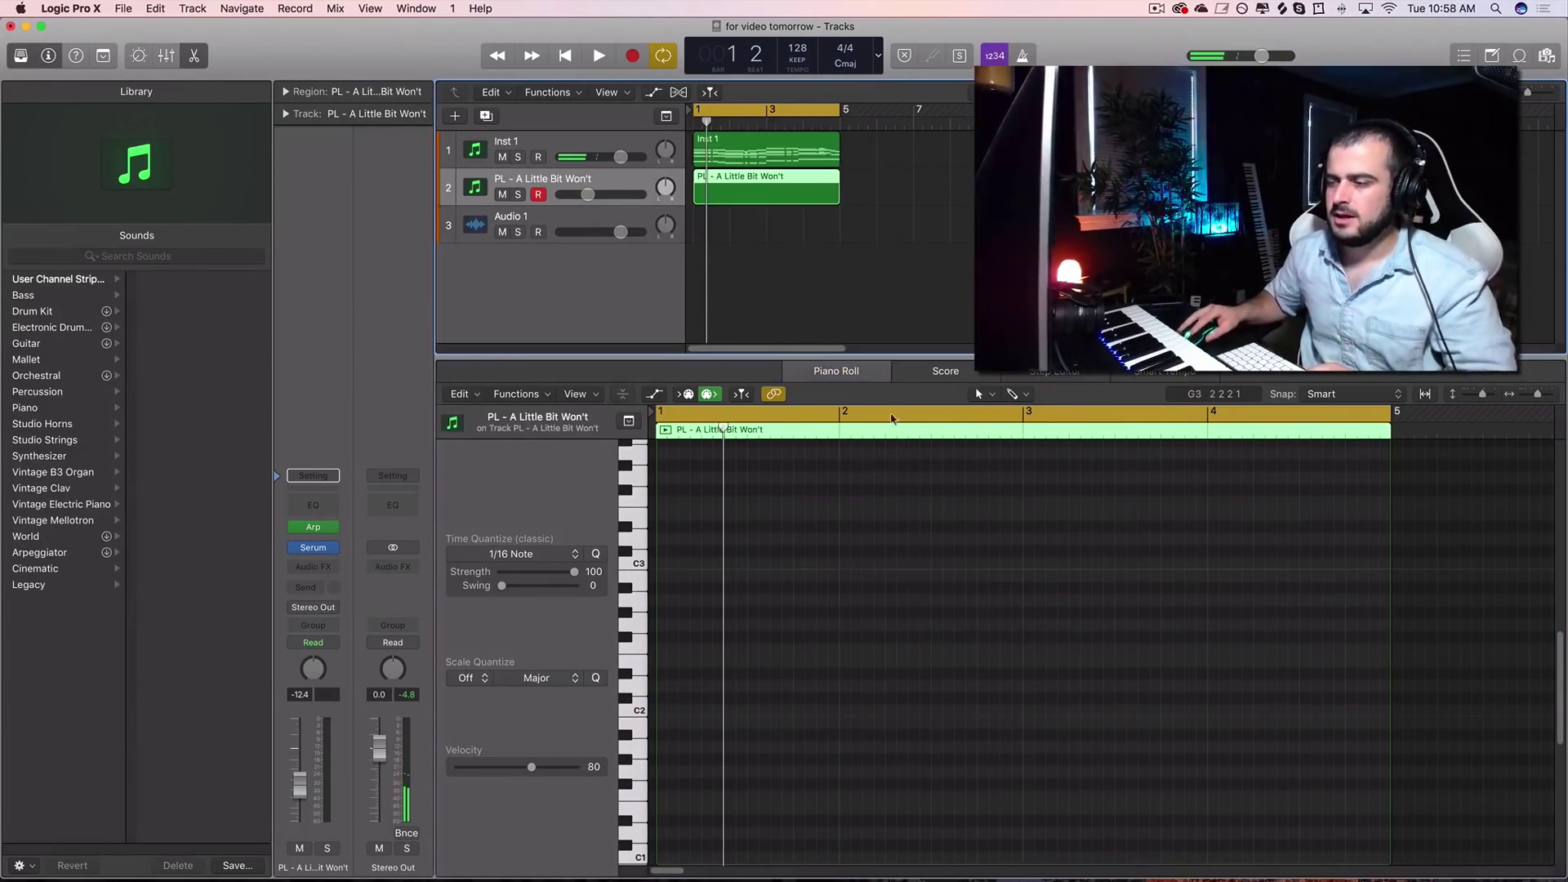
left_click(743, 260)
left_click(730, 188)
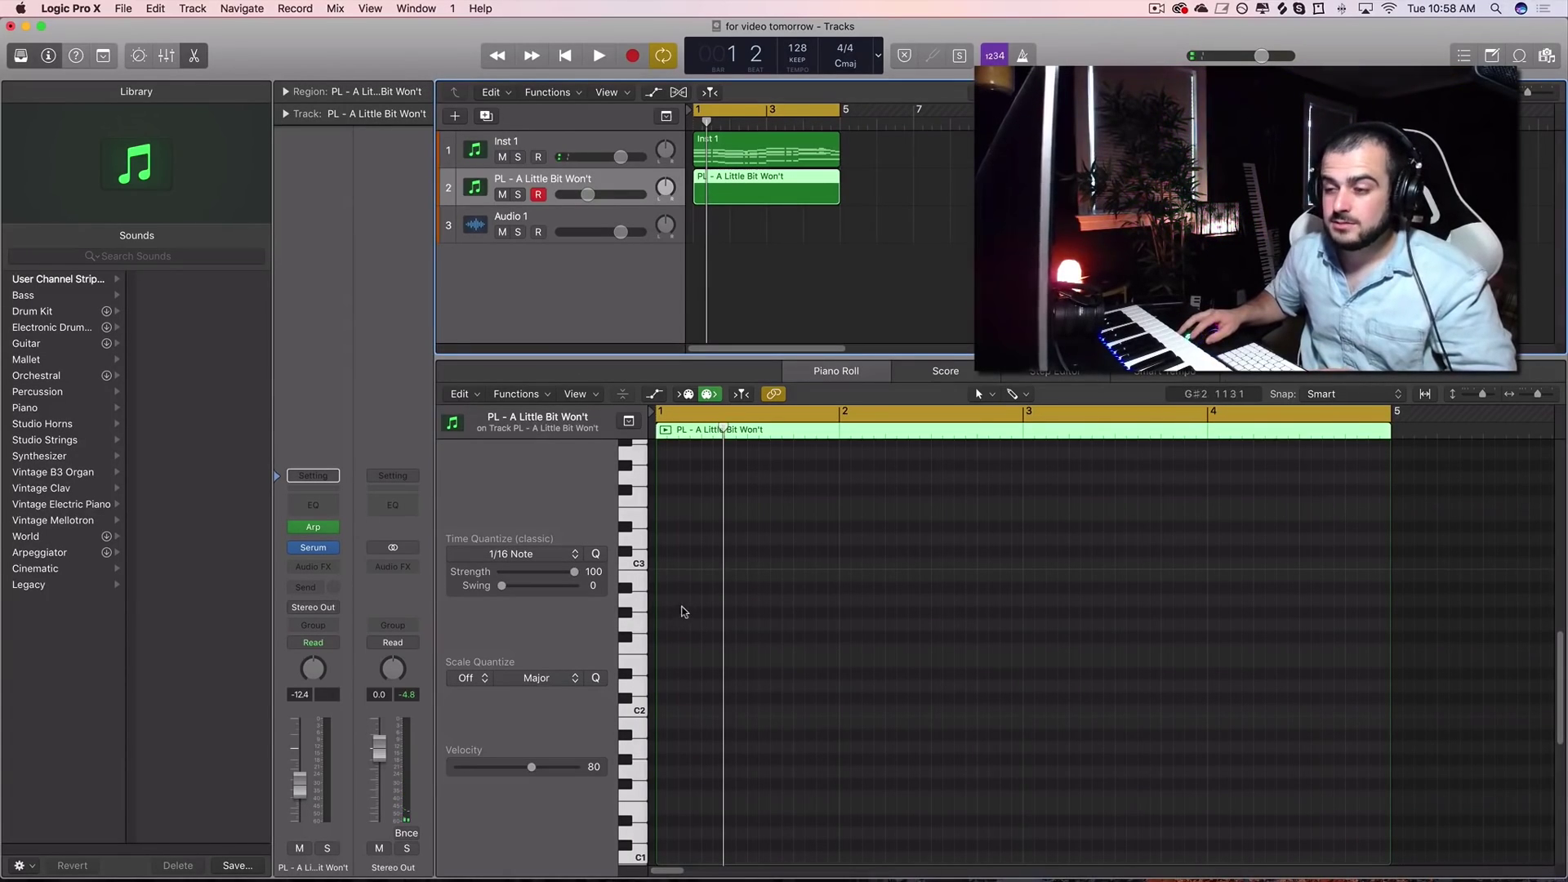
left_click(320, 548)
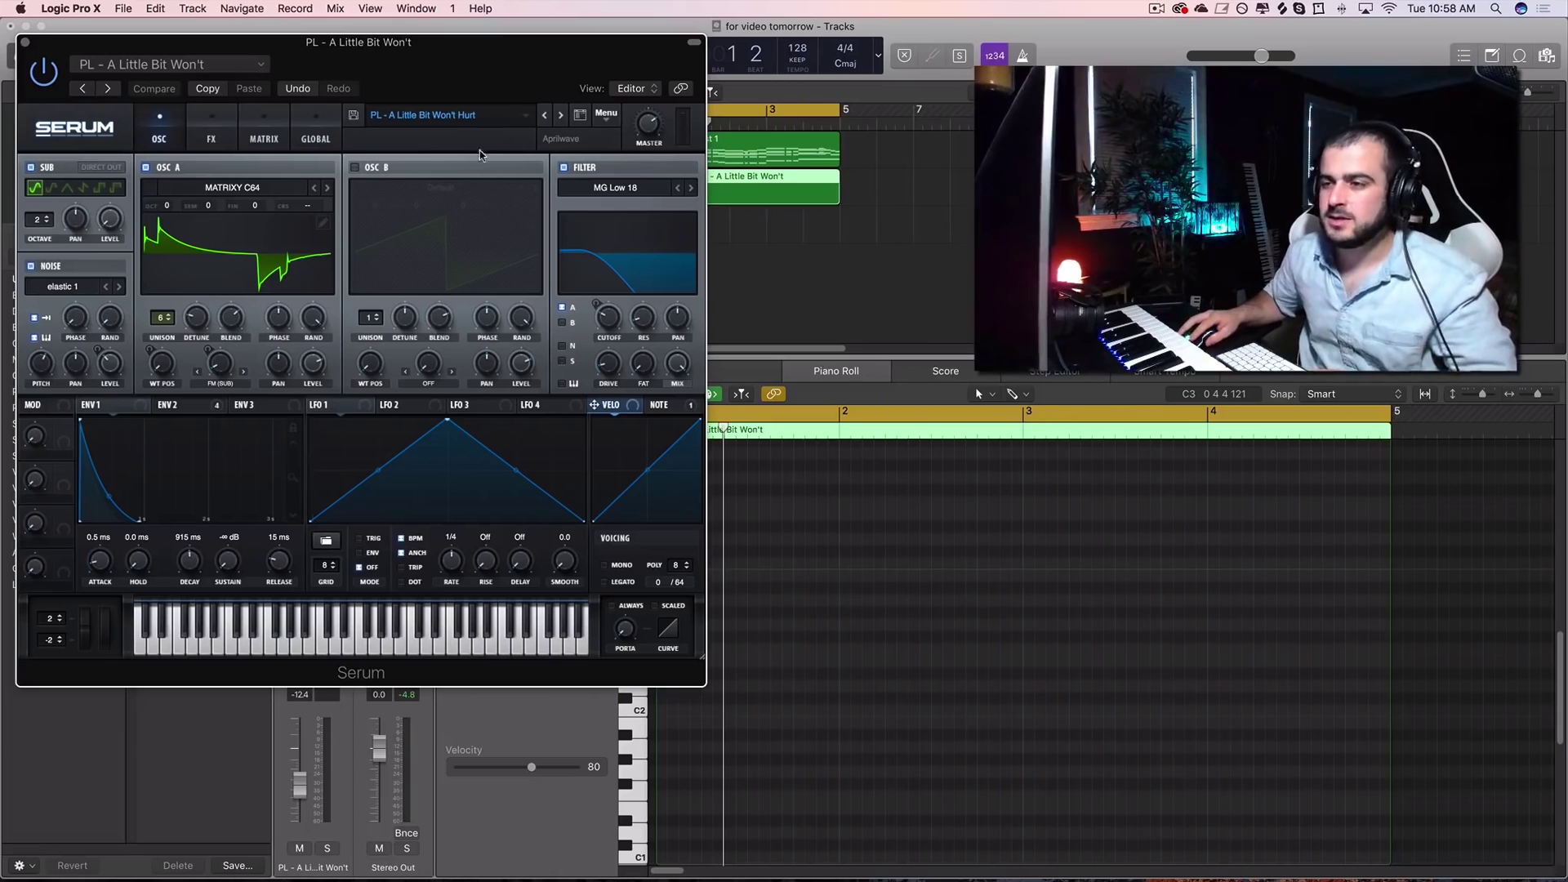
left_click(500, 111)
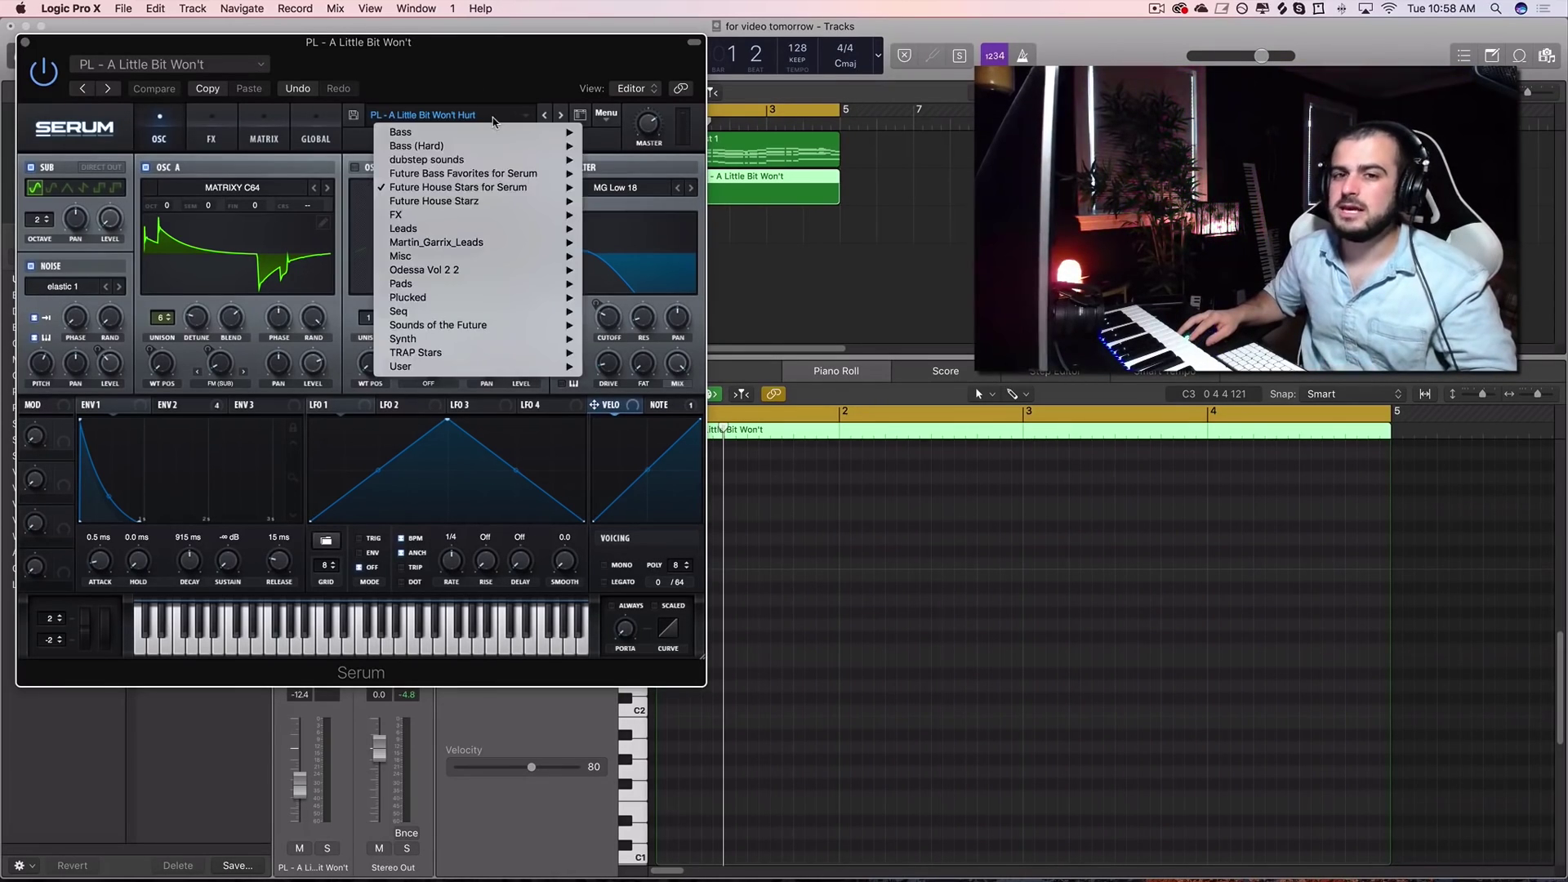
mouse_move(458, 193)
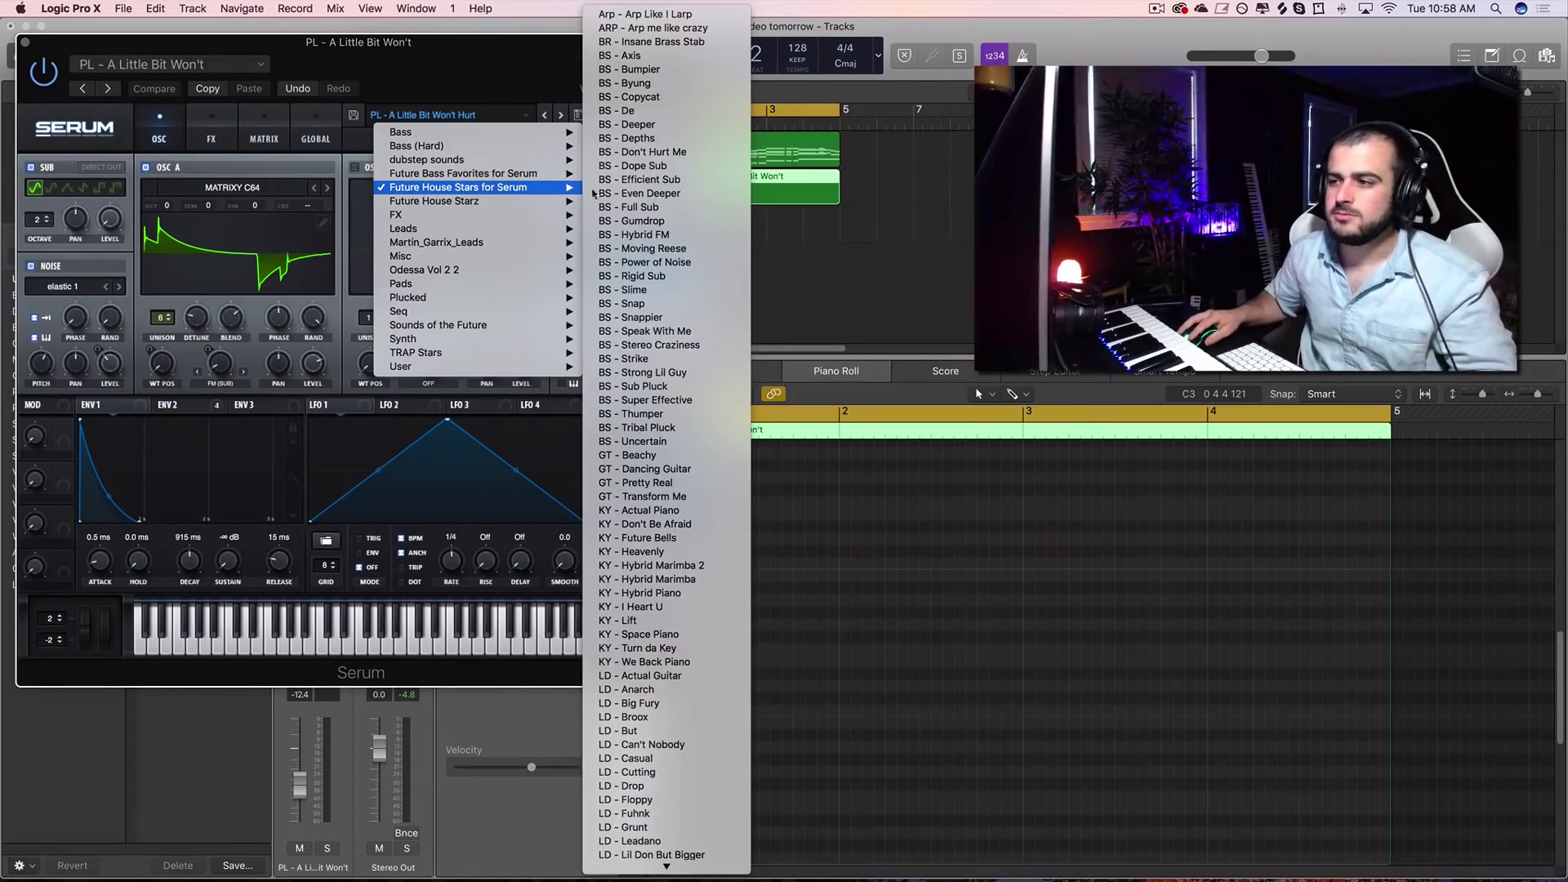
scroll(645, 596, "down", 10)
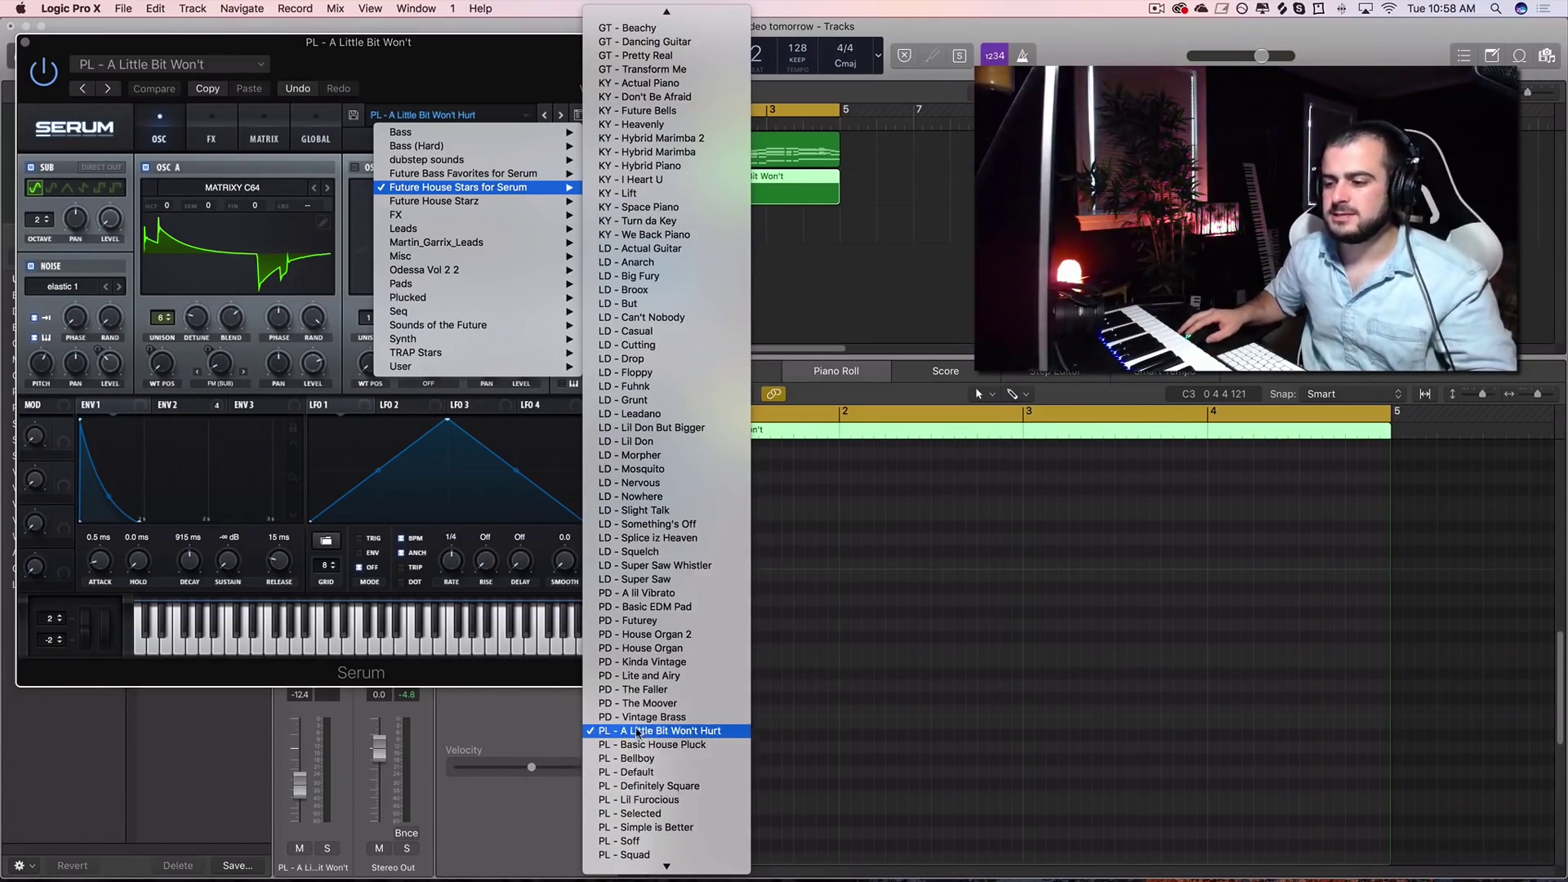
left_click(642, 717)
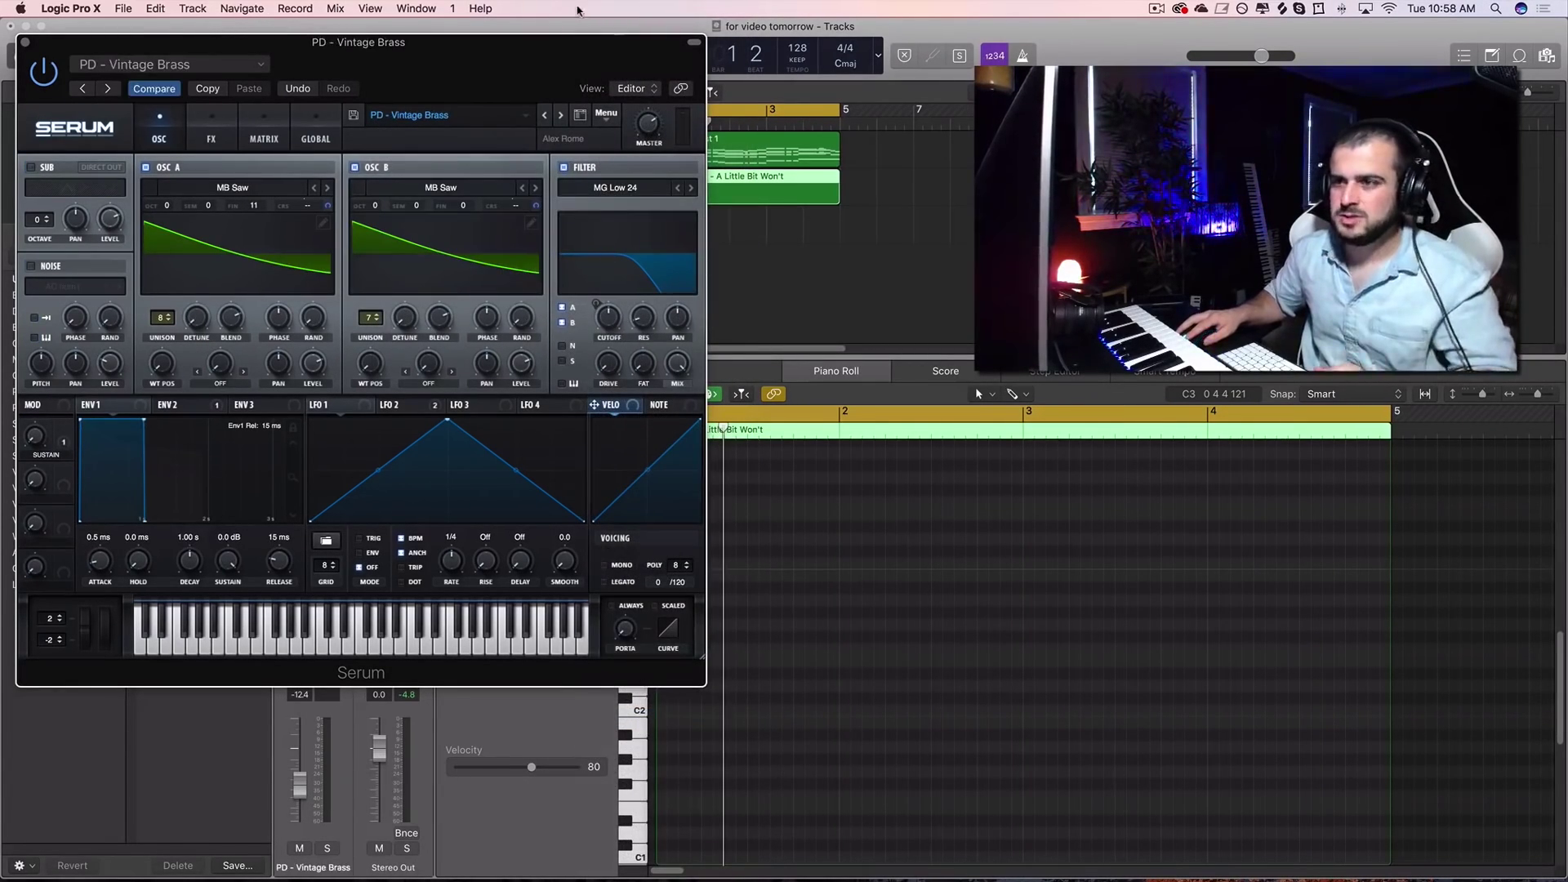
left_click(25, 44)
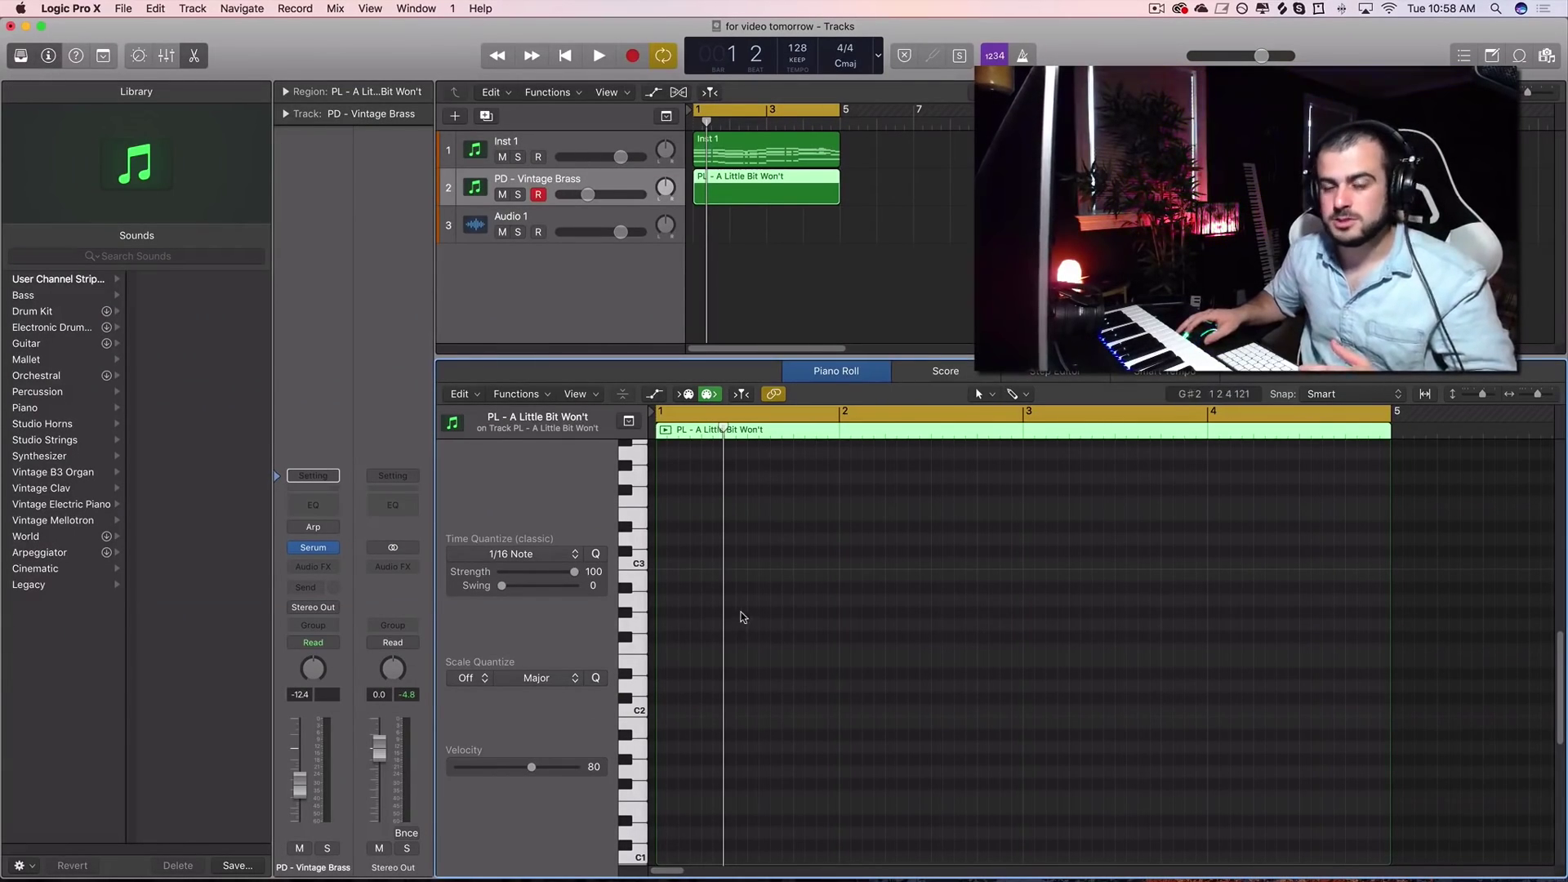
Add a four-bar G#2 note from bar 1 in the empty region and play it with the chords
scroll(743, 618, "up", 1)
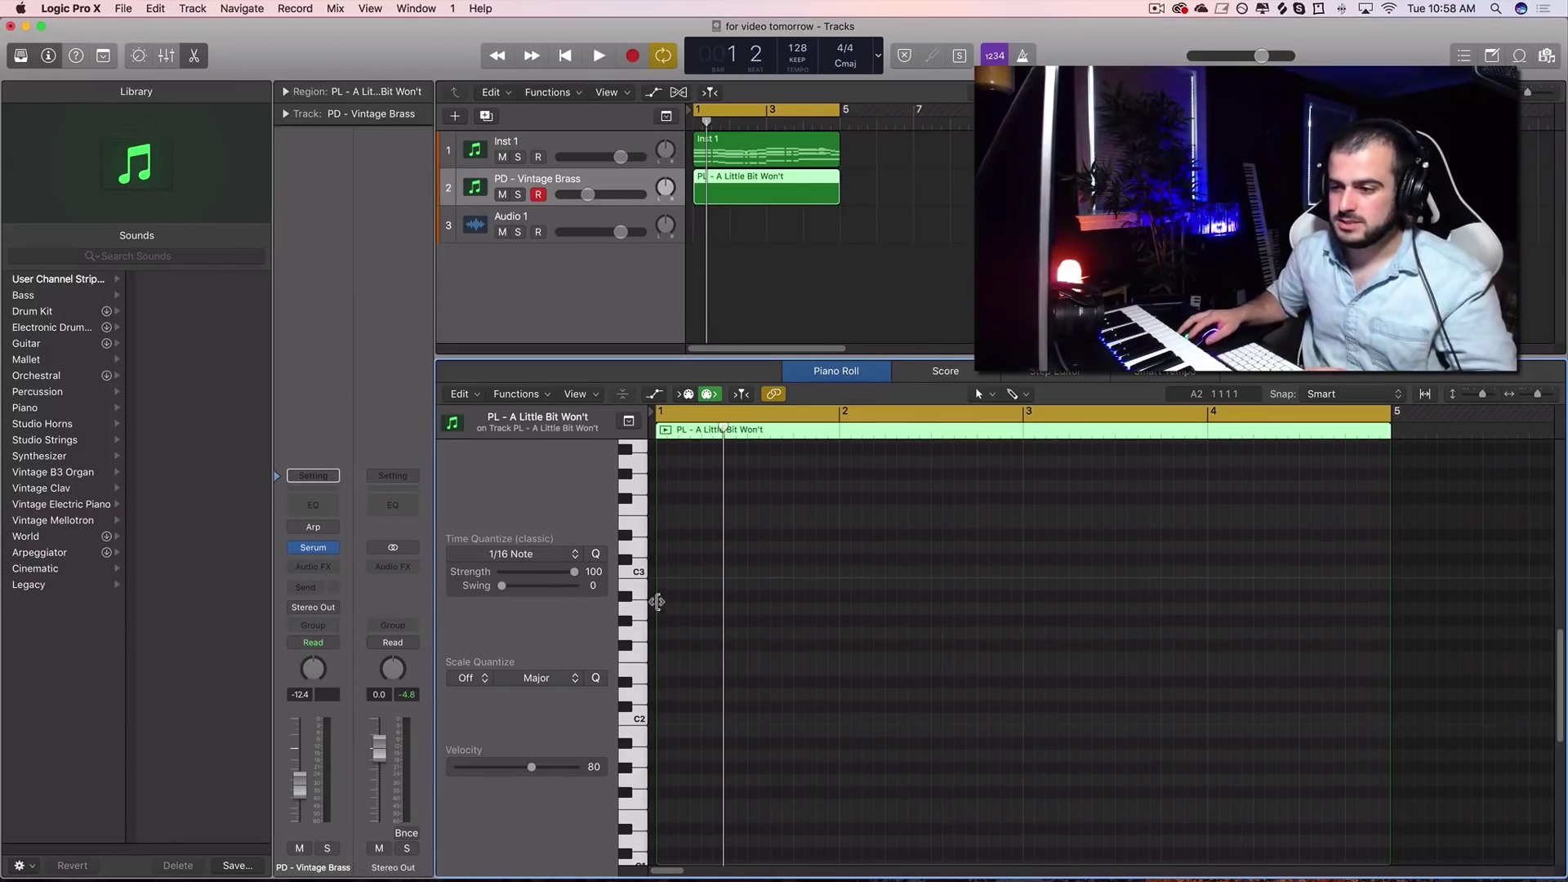
key("space")
key("space")
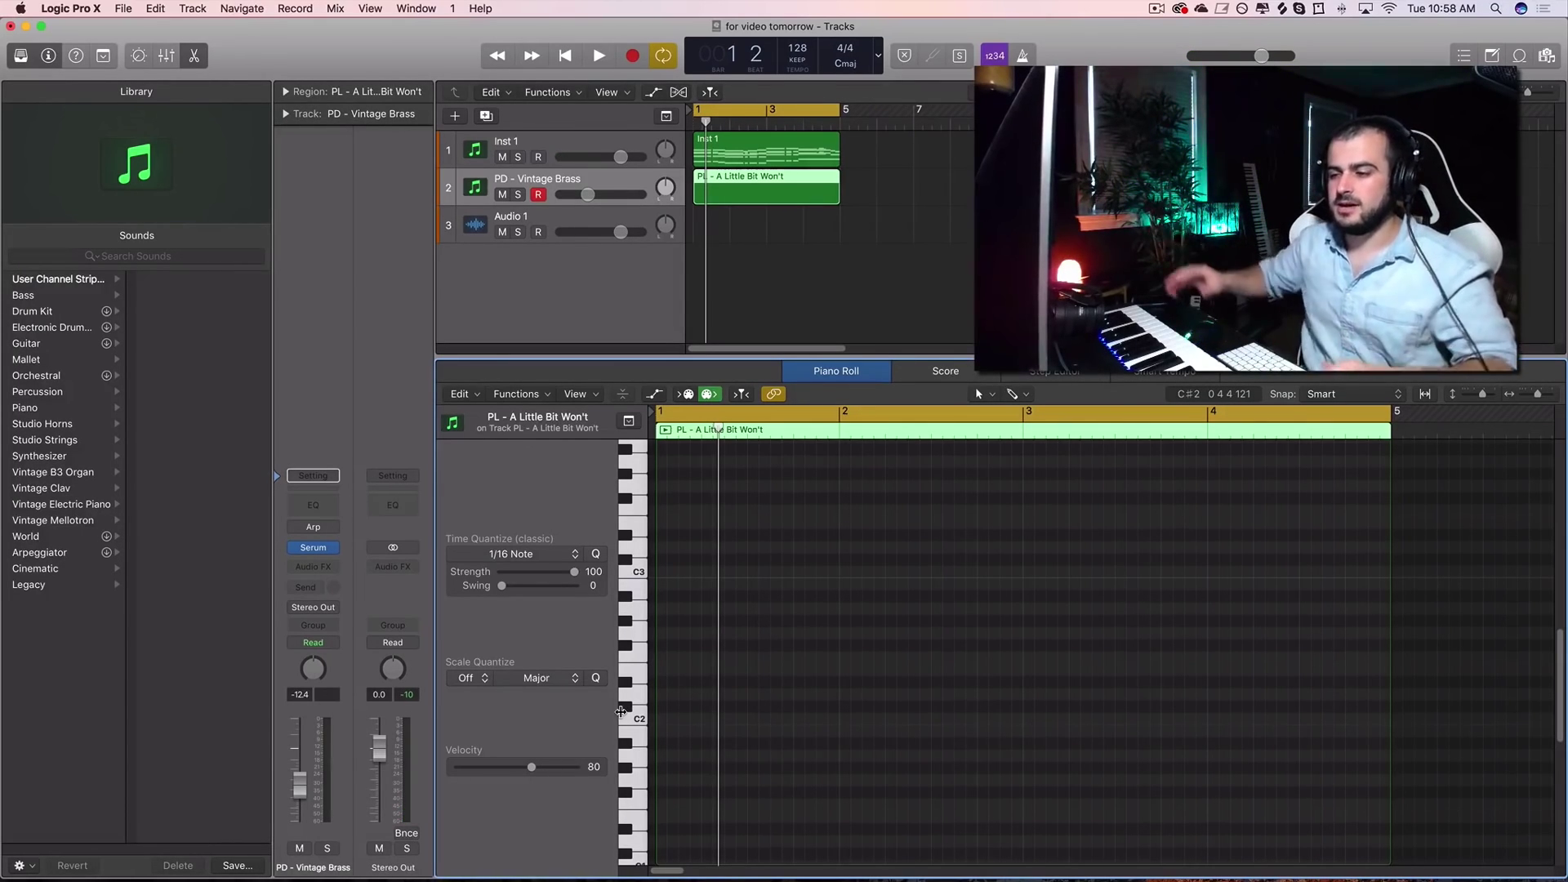
left_click(665, 681)
left_click_drag(682, 678, 688, 622)
key("space")
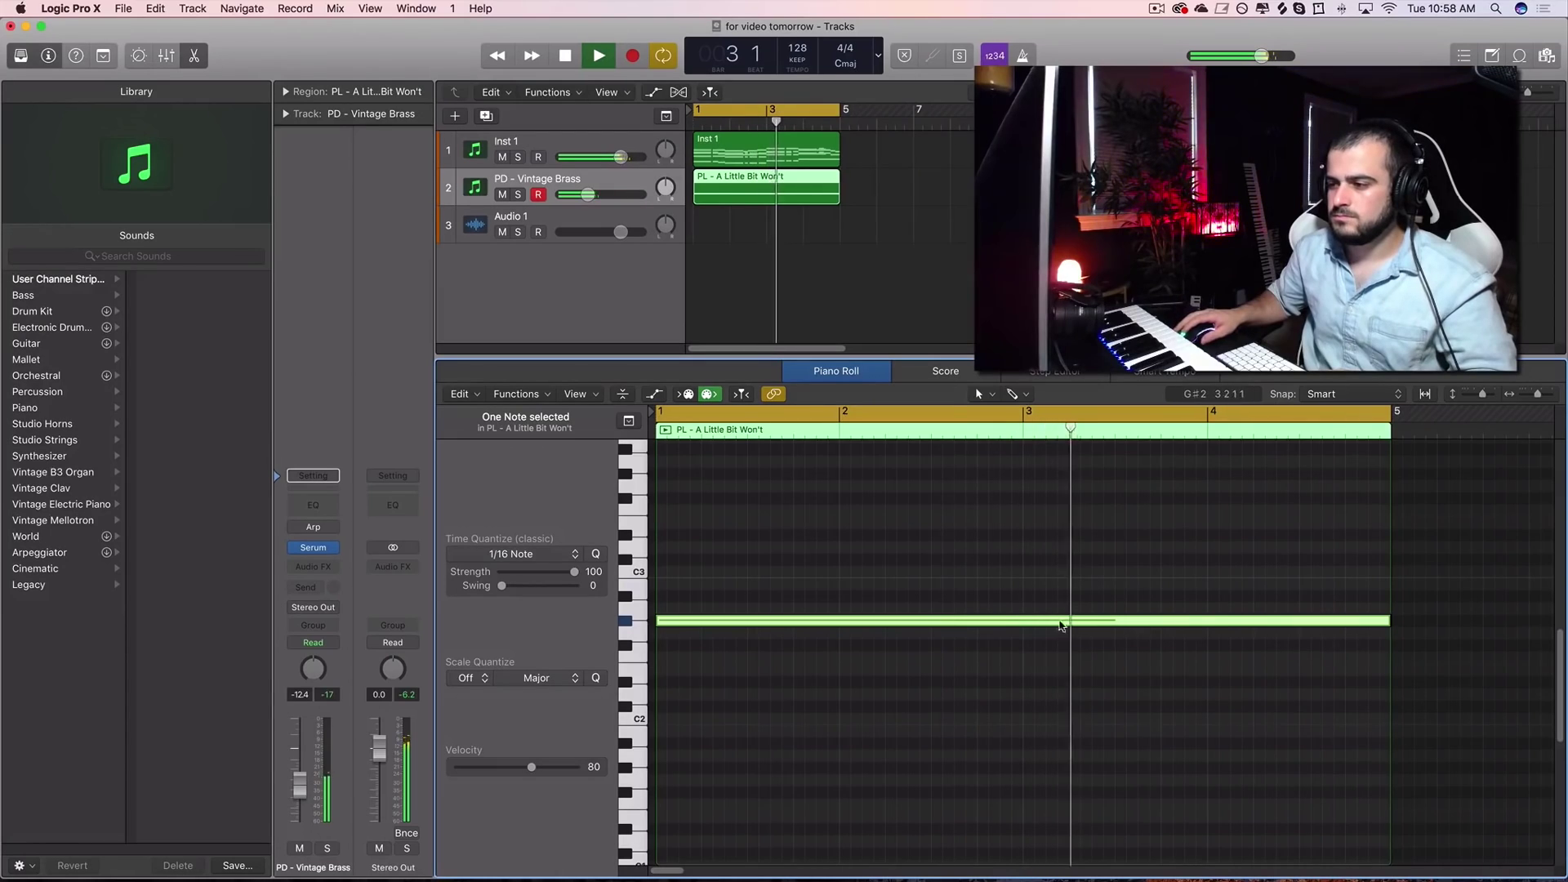
key("space")
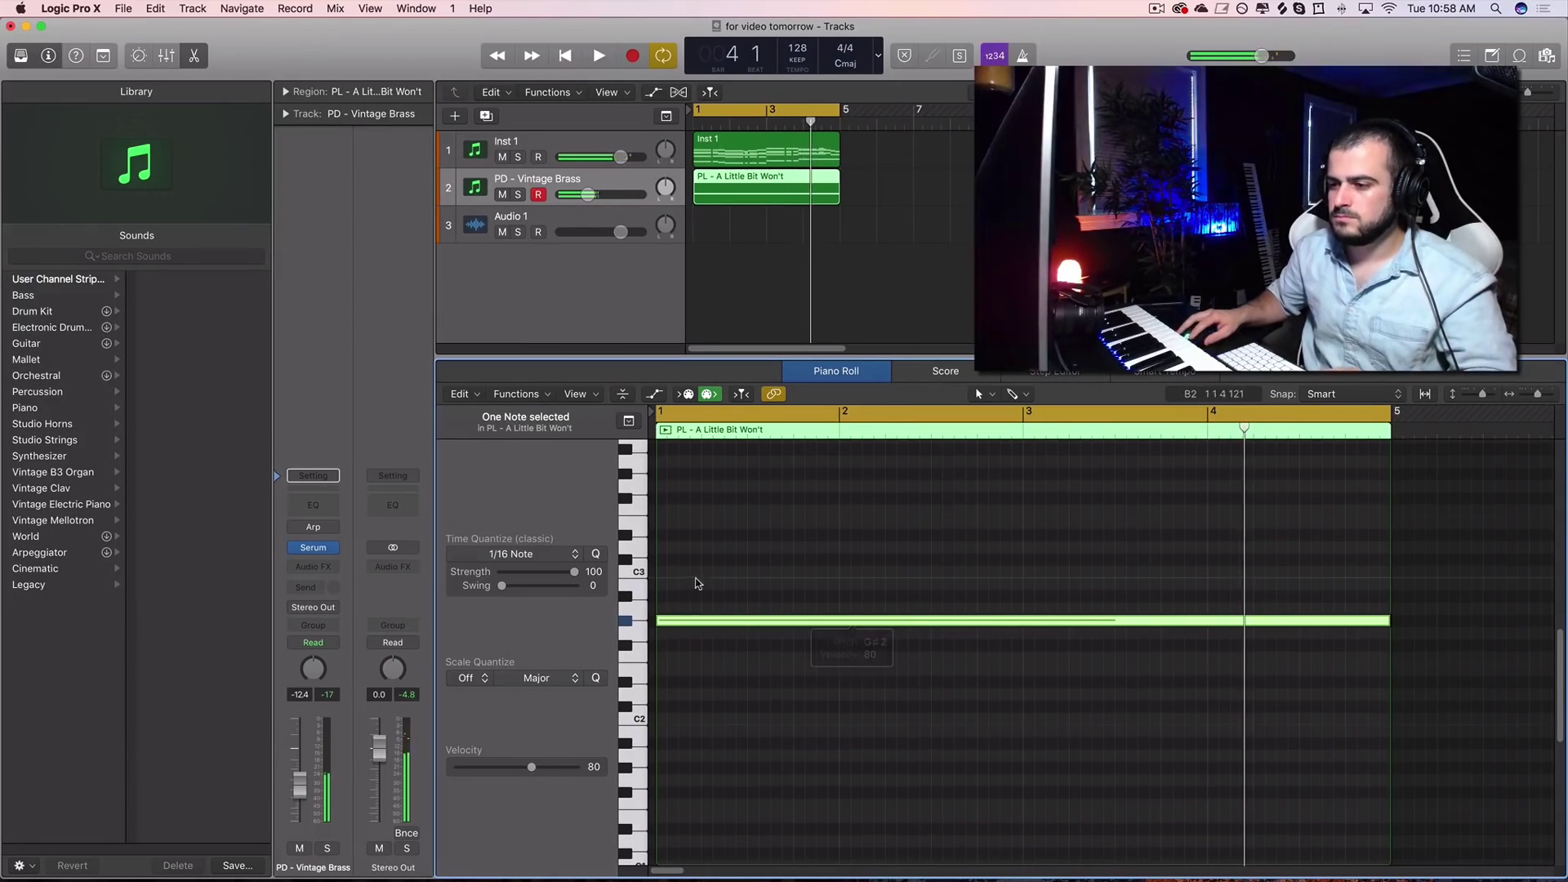
Add a four-bar B2 note above the G#2 note and audition both, briefly soloing the Vintage Brass track
left_click(672, 576, "super")
left_click_drag(679, 575, 668, 583)
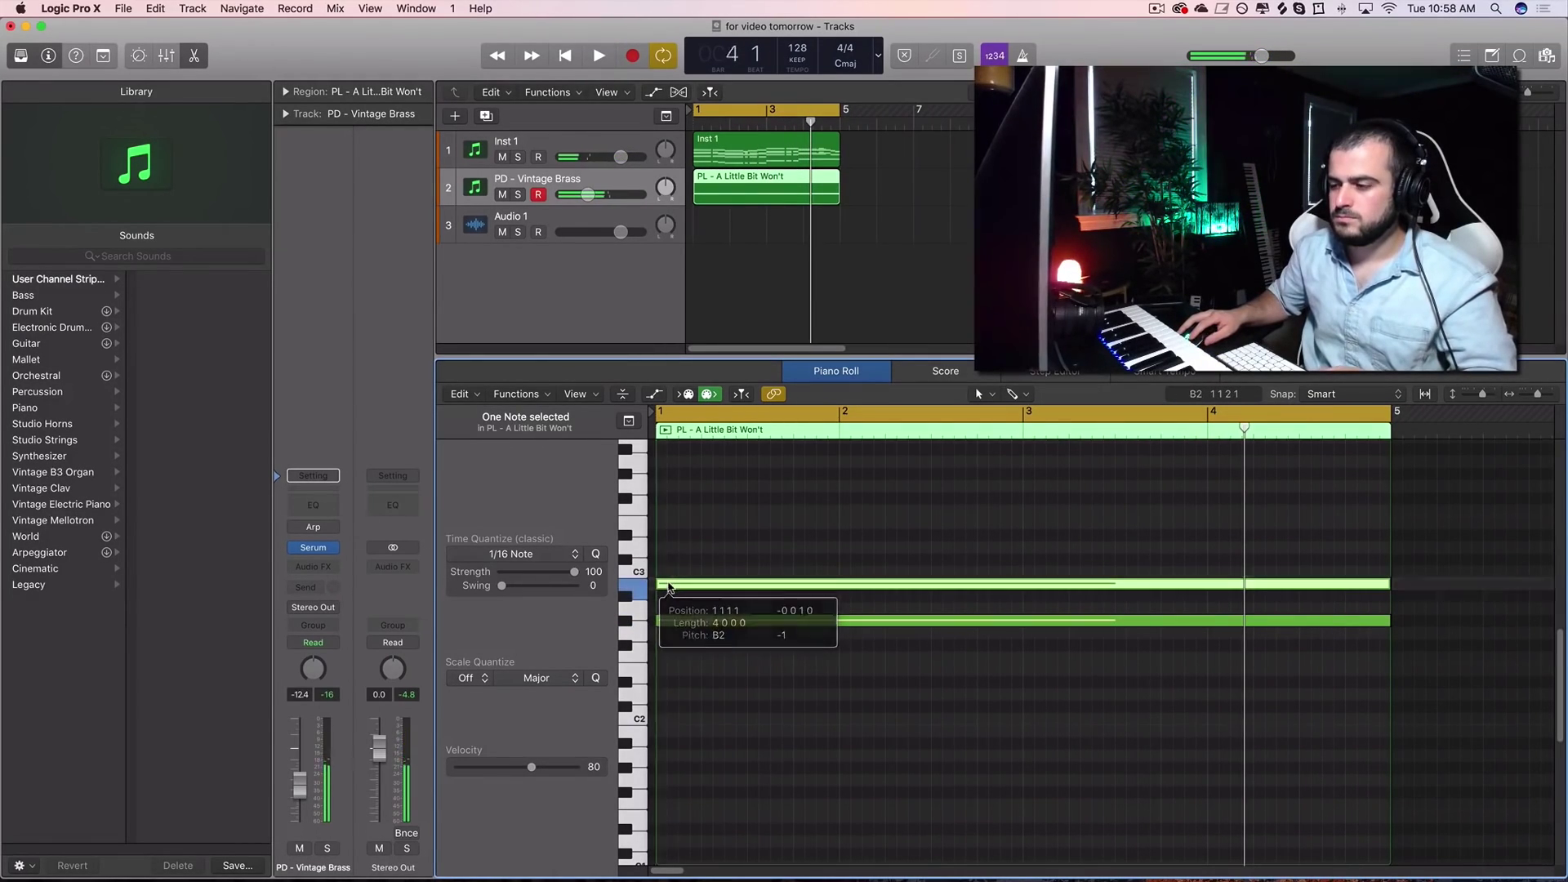
key("space")
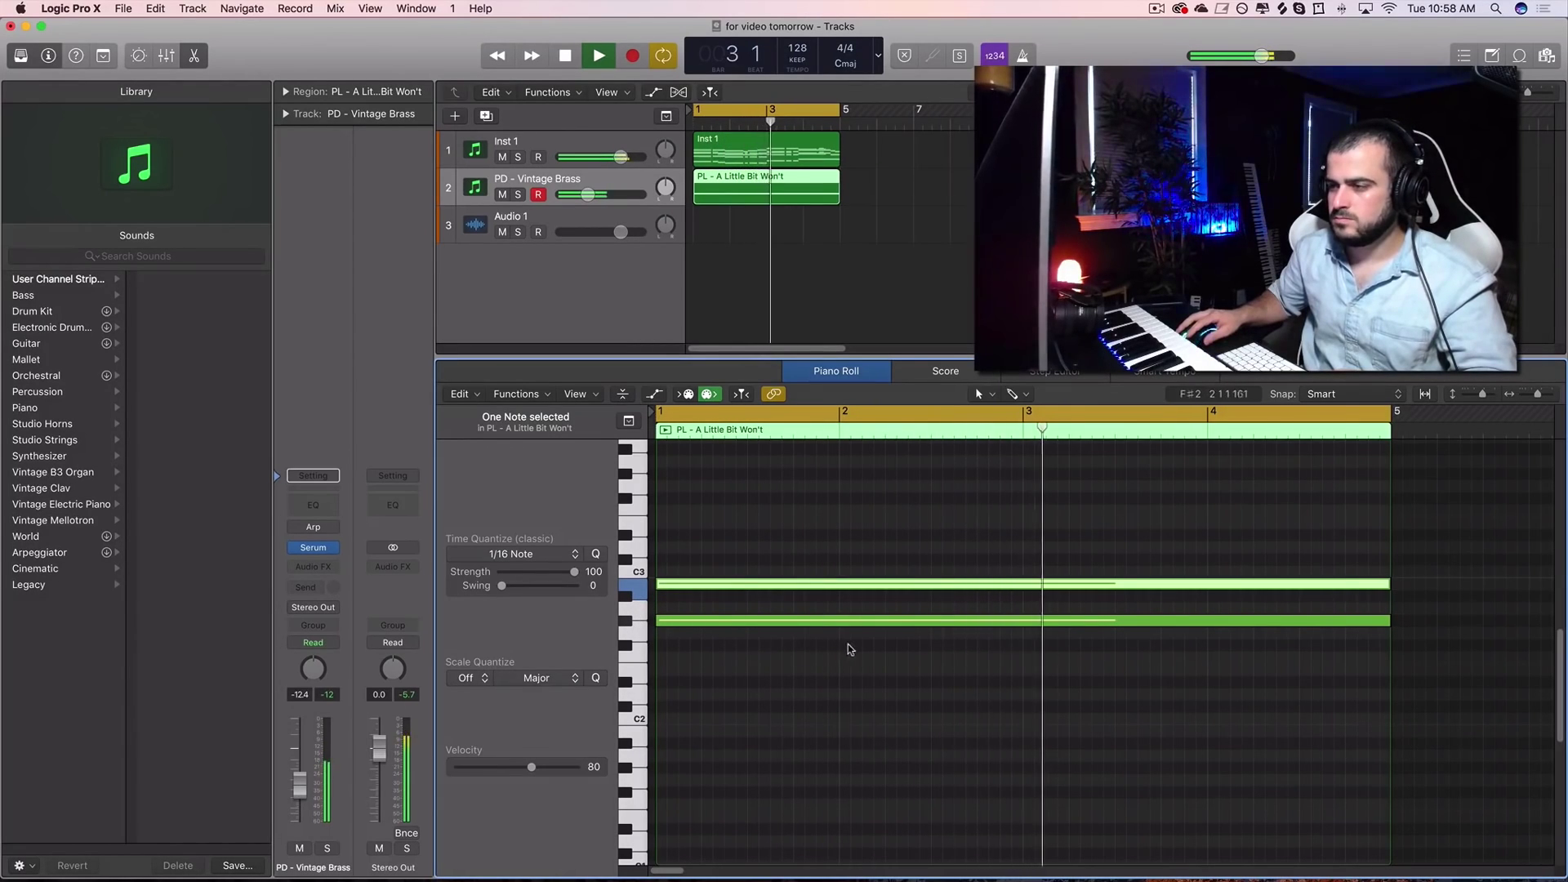
left_click(517, 194)
left_click(518, 195)
key("space")
Lower the G#2 note to F#2 and audition the two-note voicing with the chords
left_click_drag(704, 580, 735, 653)
left_click(701, 620)
left_click(743, 692)
key("space")
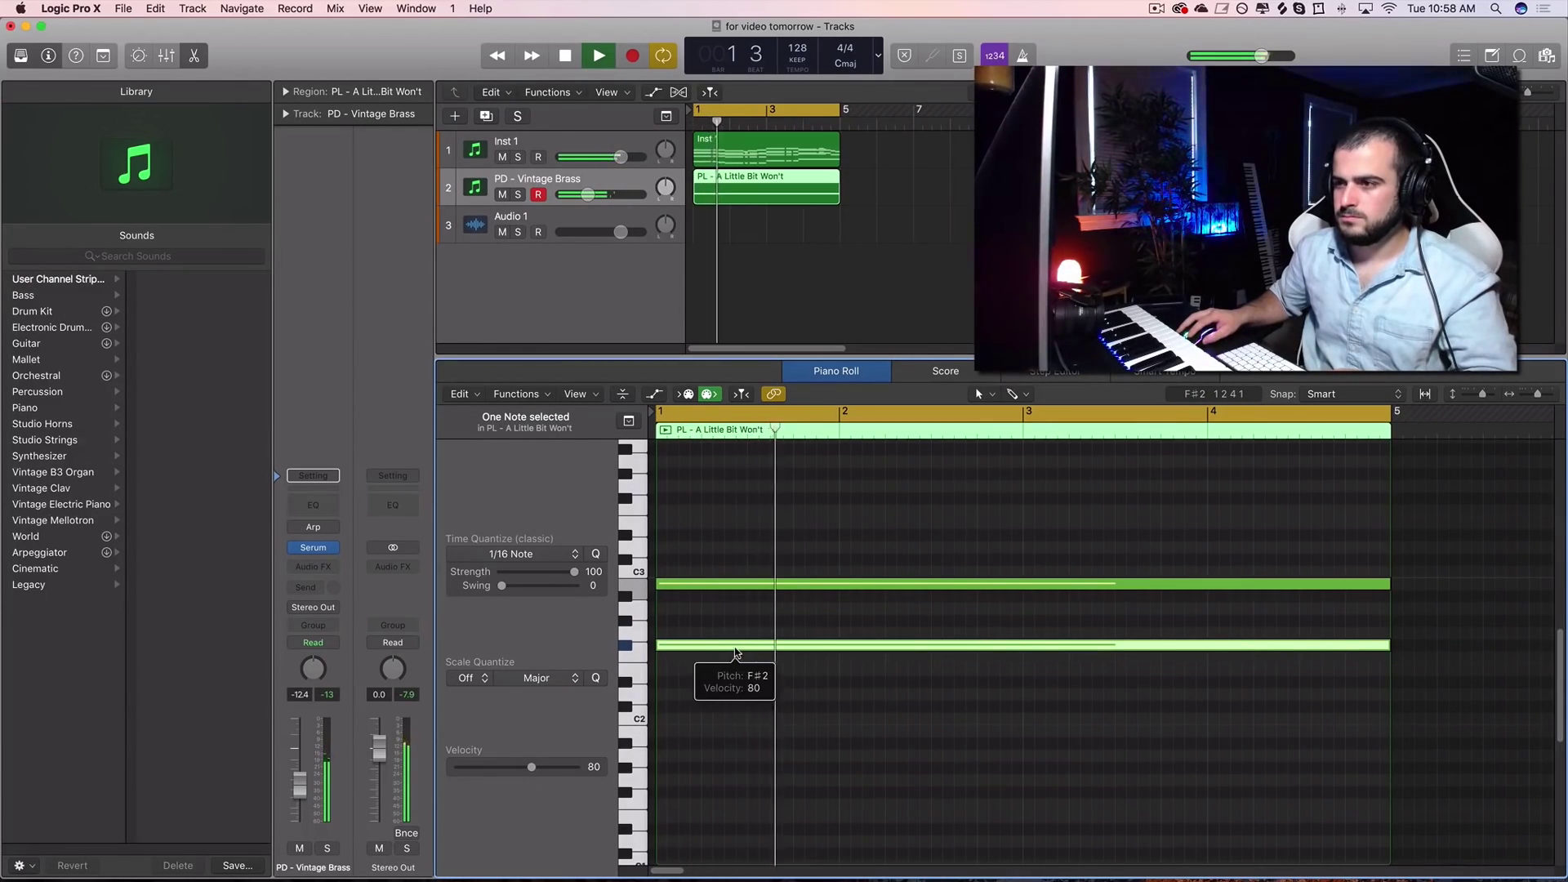
left_click(517, 195)
left_click(517, 195)
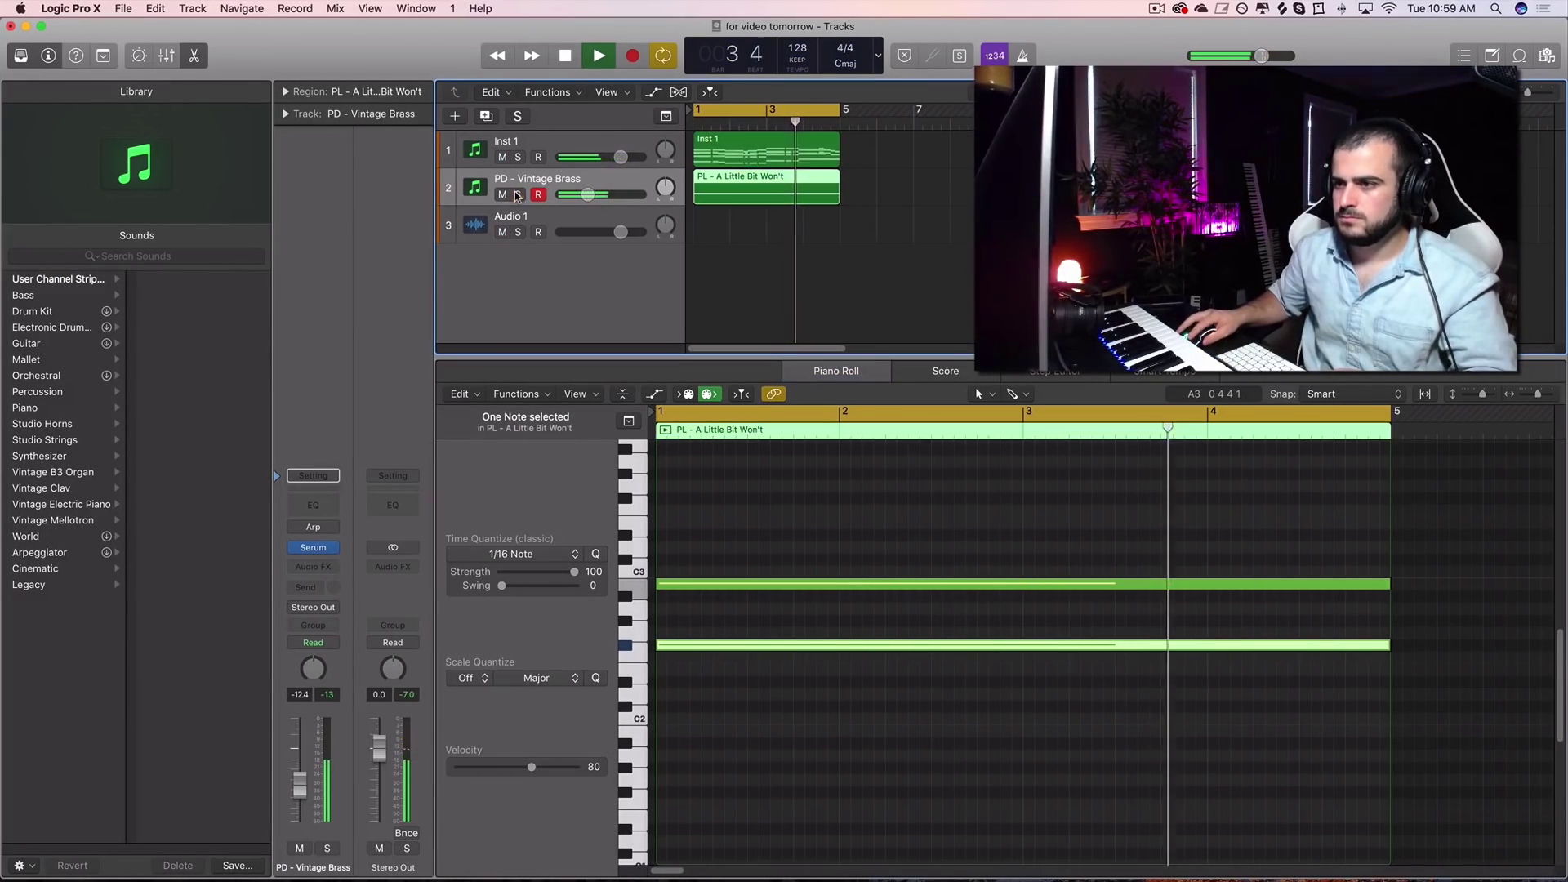
key("space")
Add a third four-bar note at F#3 and audition the three notes, soloing the Vintage Brass track
left_click(707, 581, "shift")
left_click(714, 562)
scroll(711, 632, "up", 4)
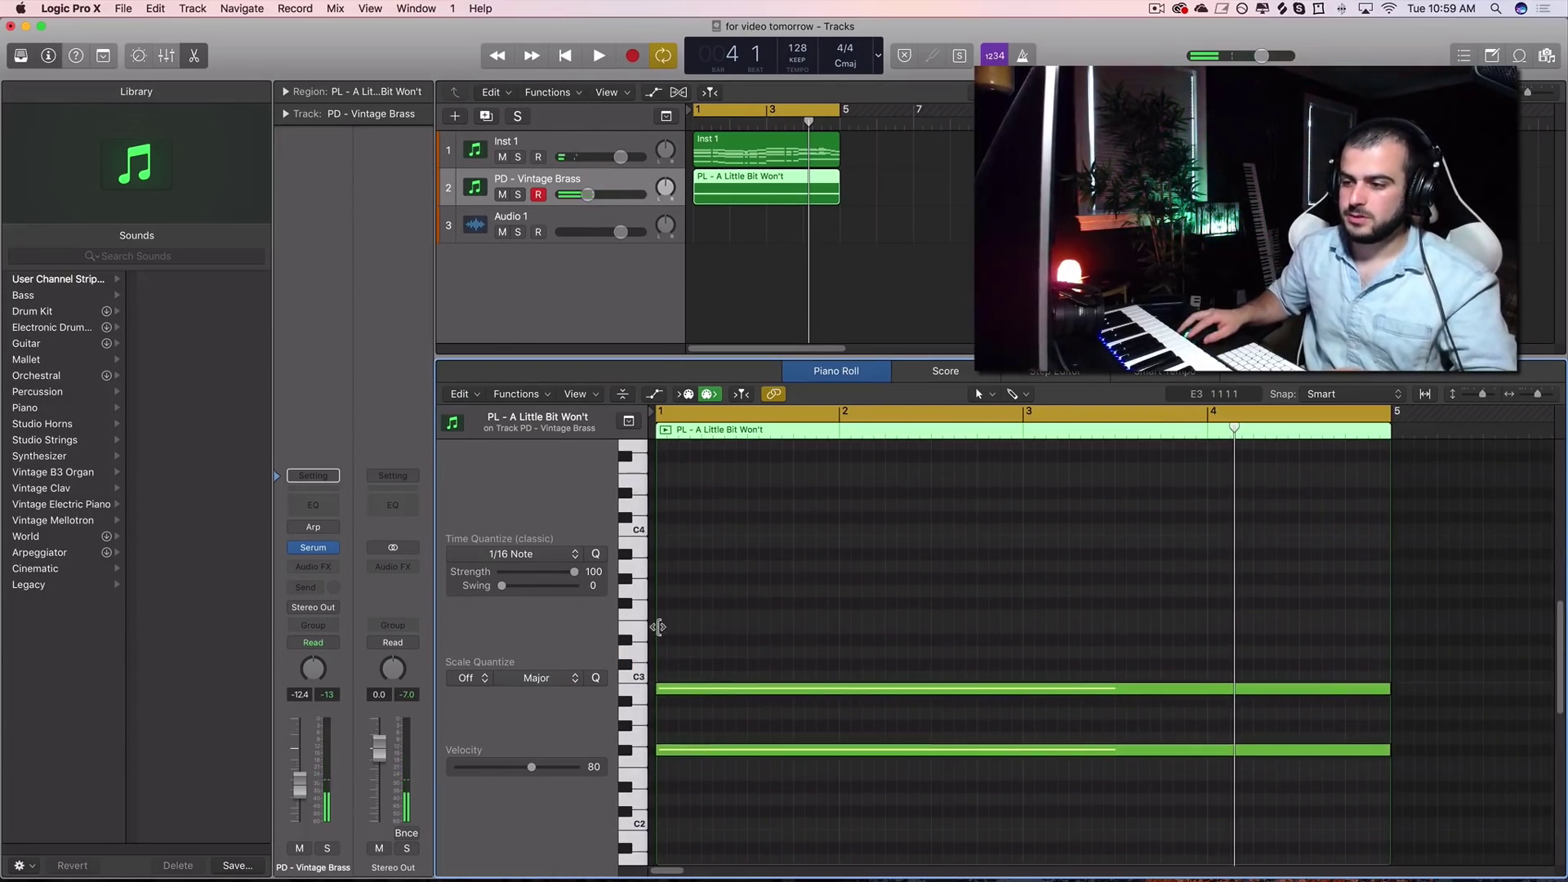
left_click(668, 641, "super")
left_click_drag(683, 640, 685, 578)
left_click(737, 751)
left_click(737, 813)
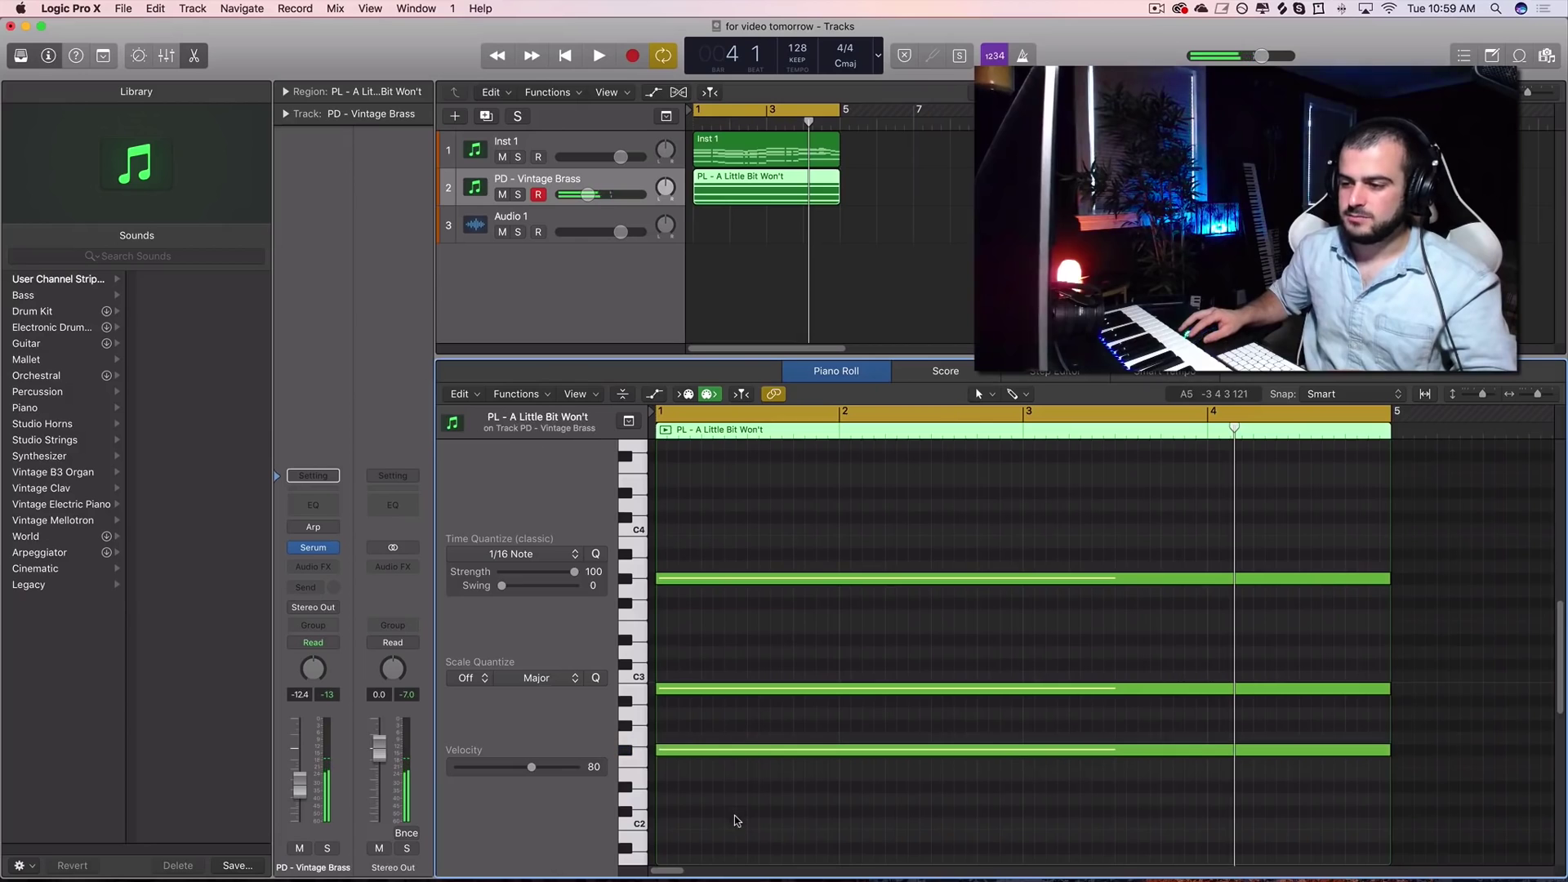
left_click_drag(683, 579, 686, 607)
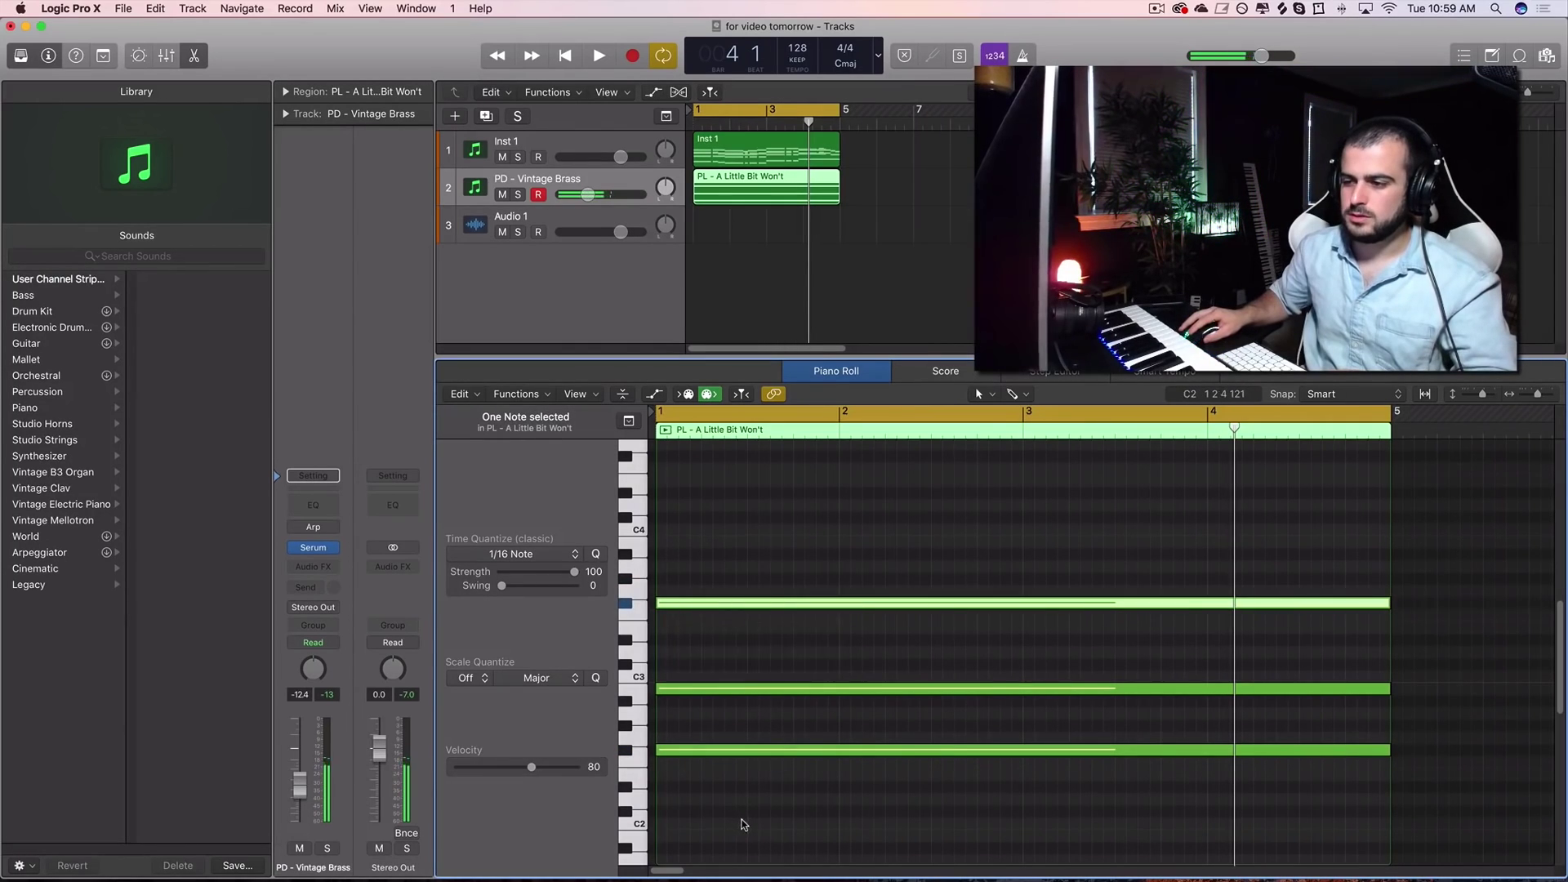
key("space")
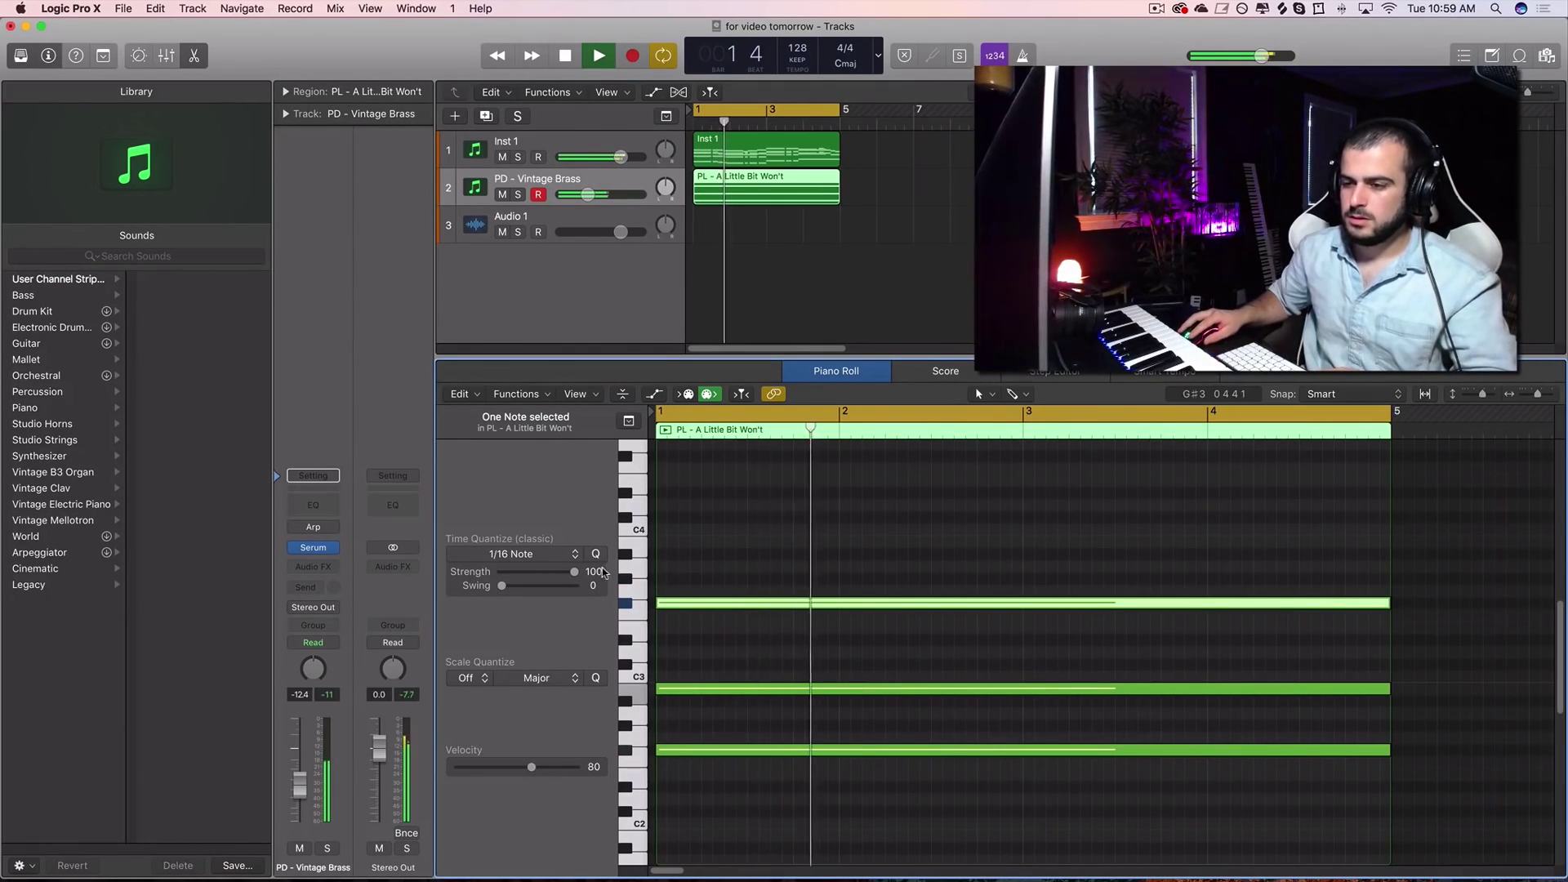
left_click(518, 194)
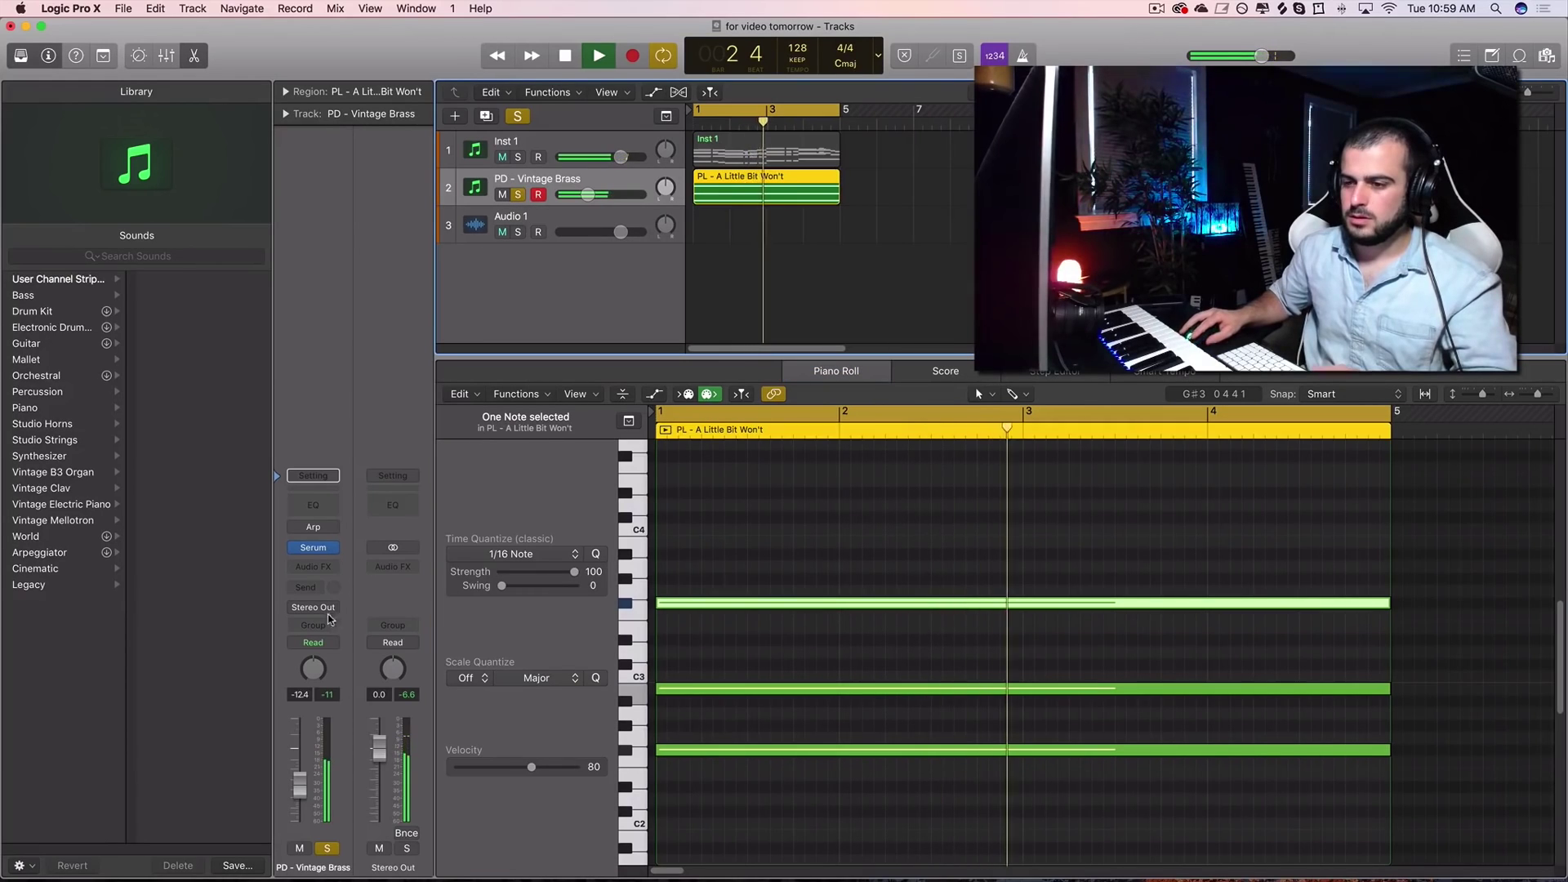
key("space")
Replace the existing Arpeggiator on the Vintage Brass track with a fresh one and move its window beside the channel strips
left_click(314, 527)
left_click(327, 517)
left_click(327, 523)
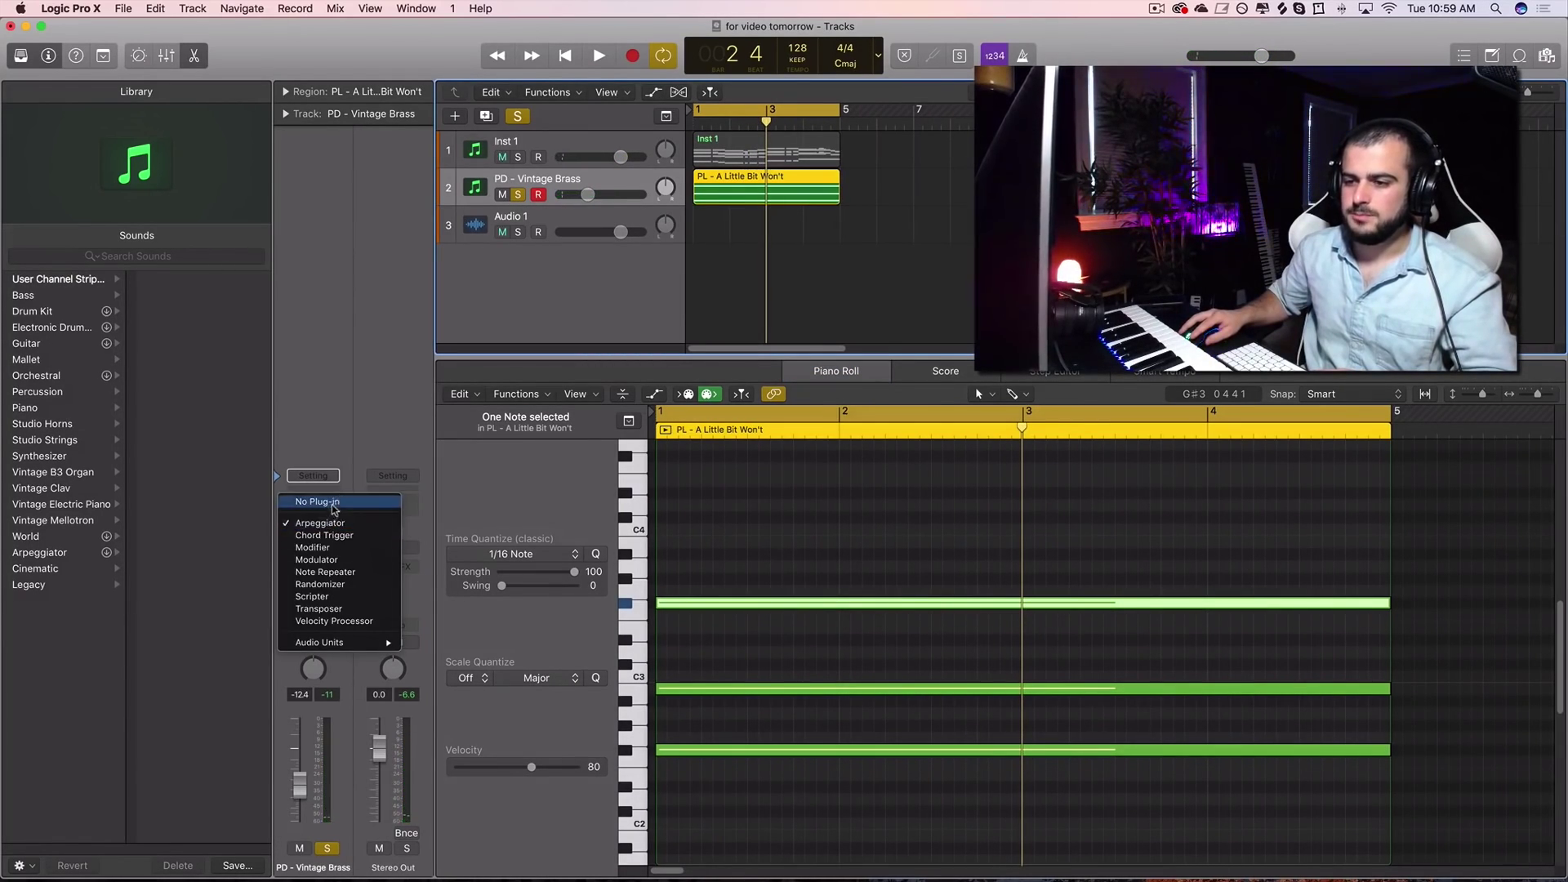
left_click(335, 504)
left_click(329, 530)
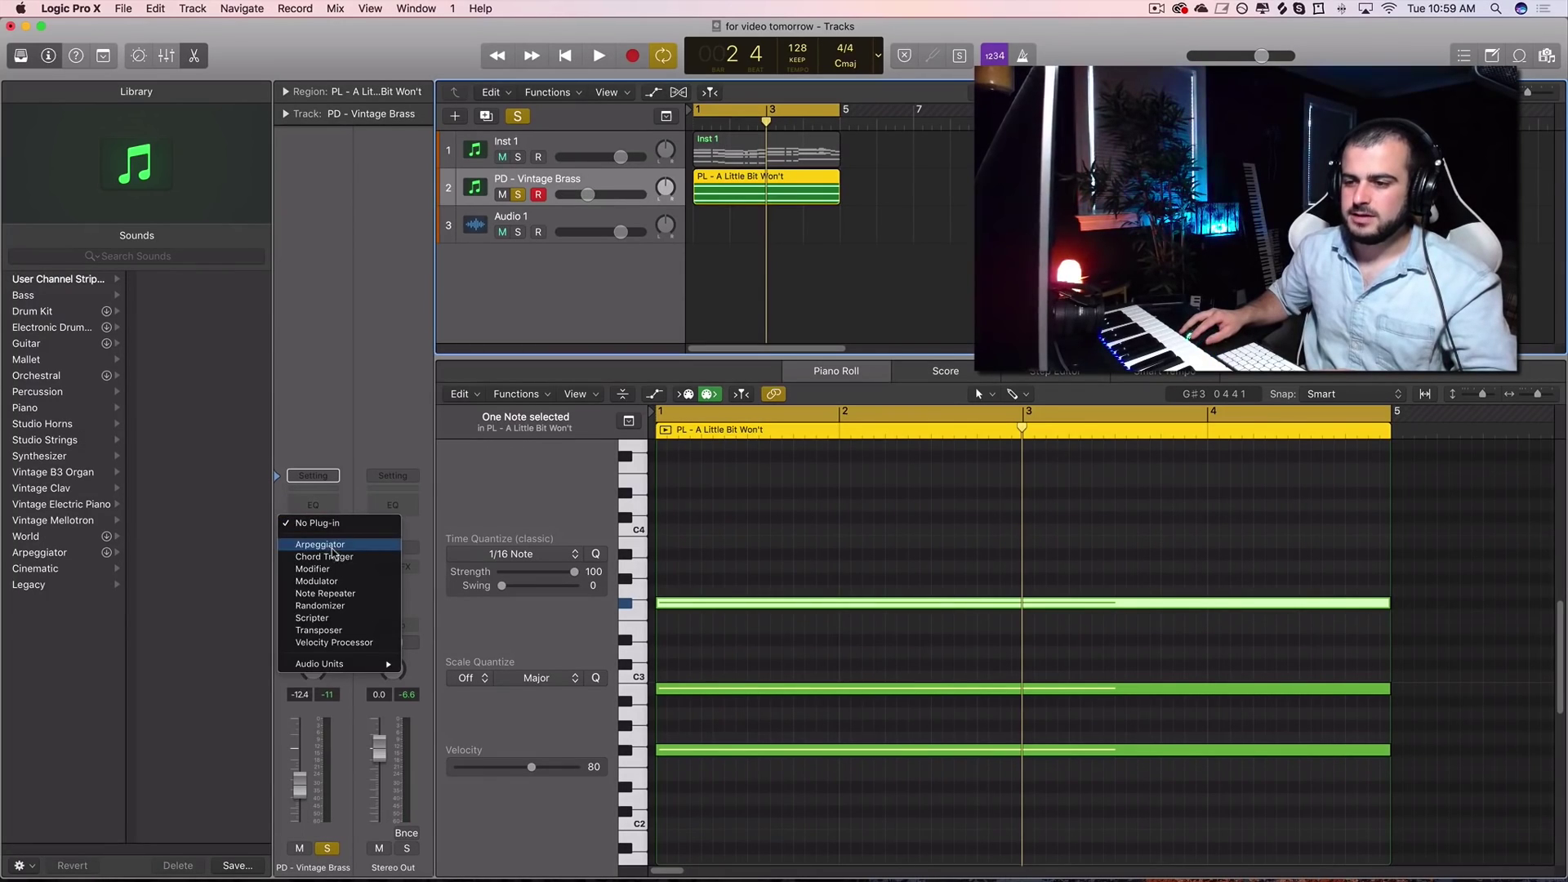
left_click(296, 754)
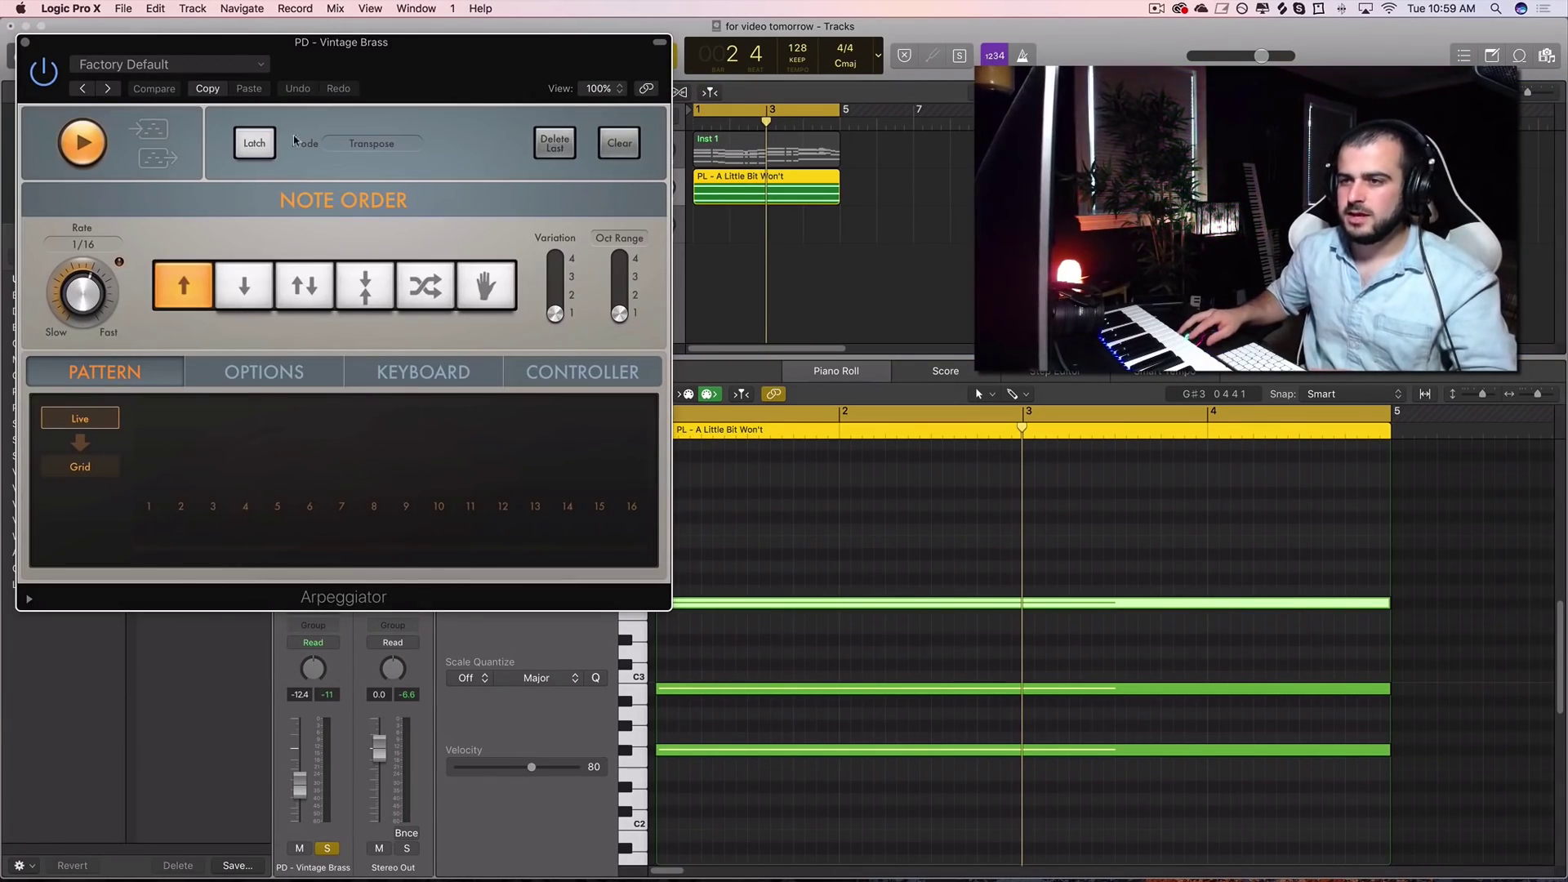
left_click_drag(379, 76, 997, 161)
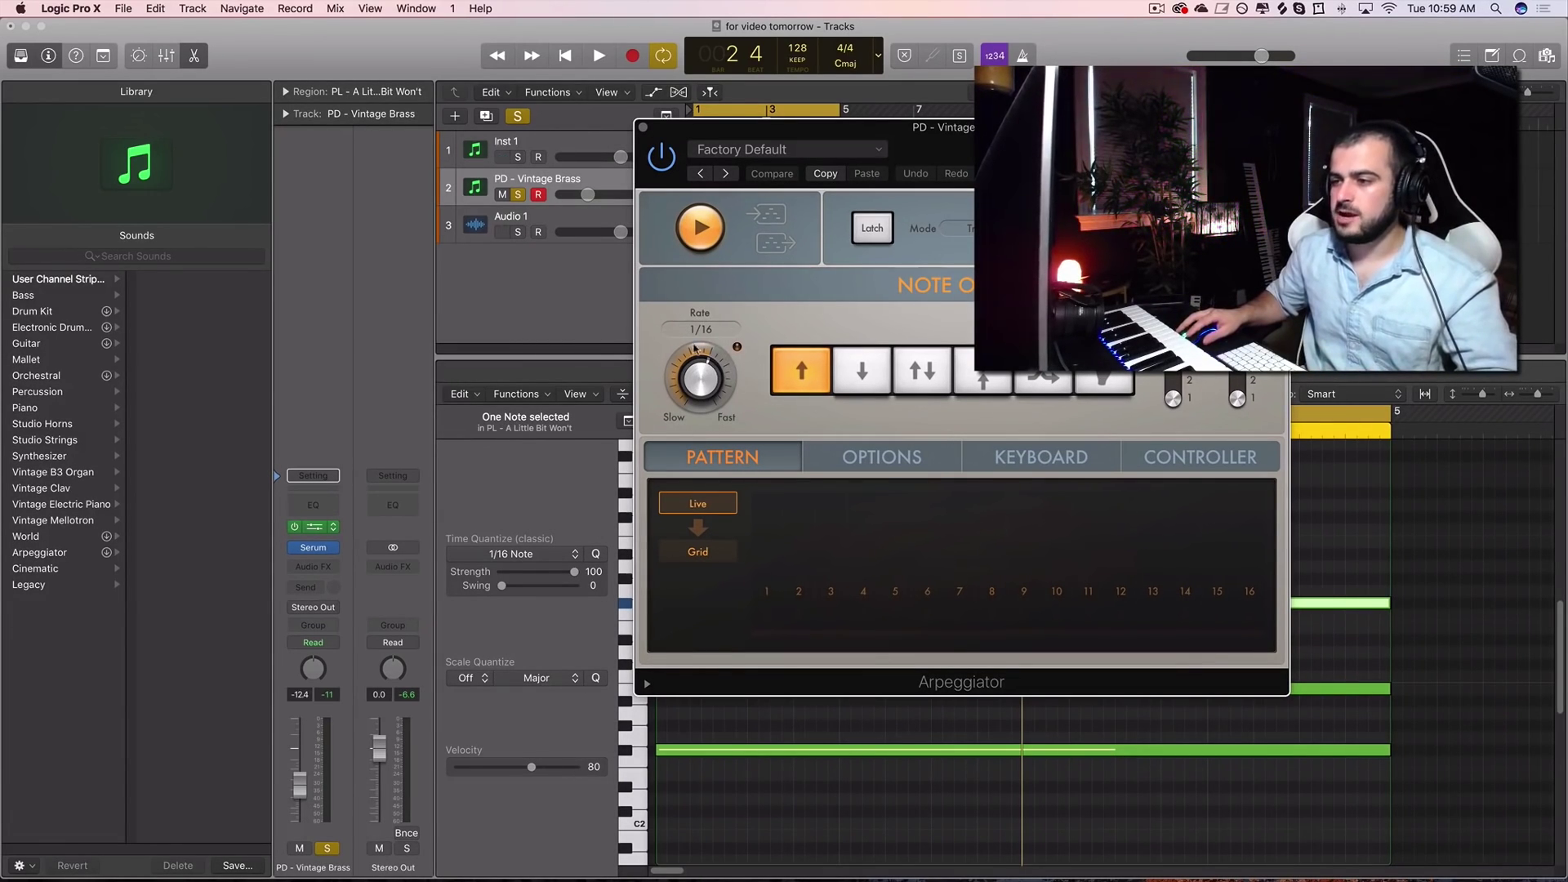
Audition the arpeggio with the upward note order, taking the track off solo to hear it with Inst 1
left_click(815, 369)
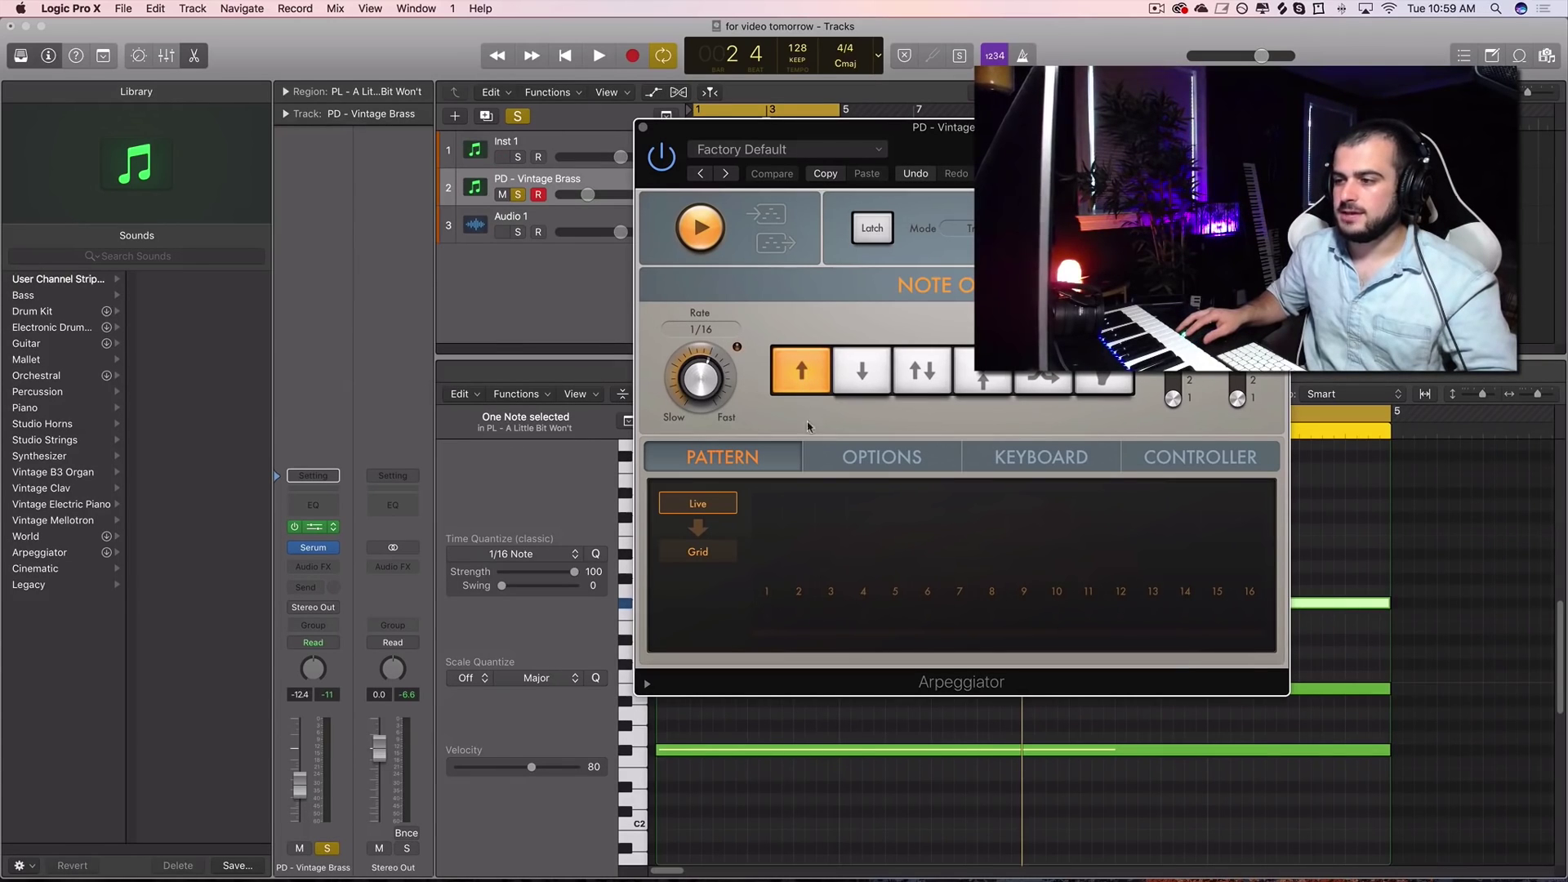
key("space")
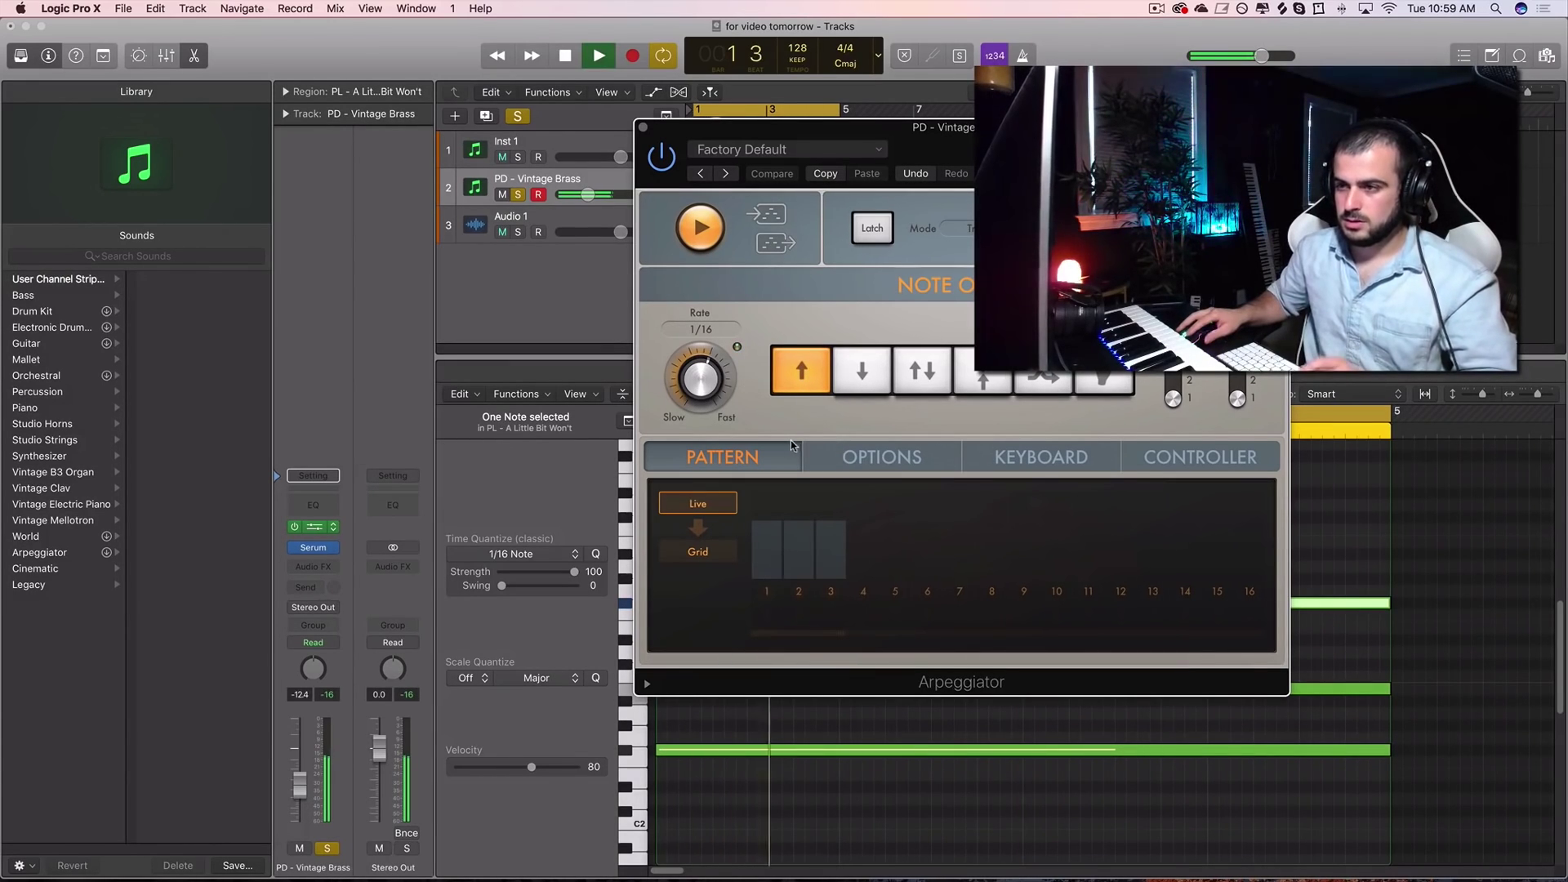
key("s")
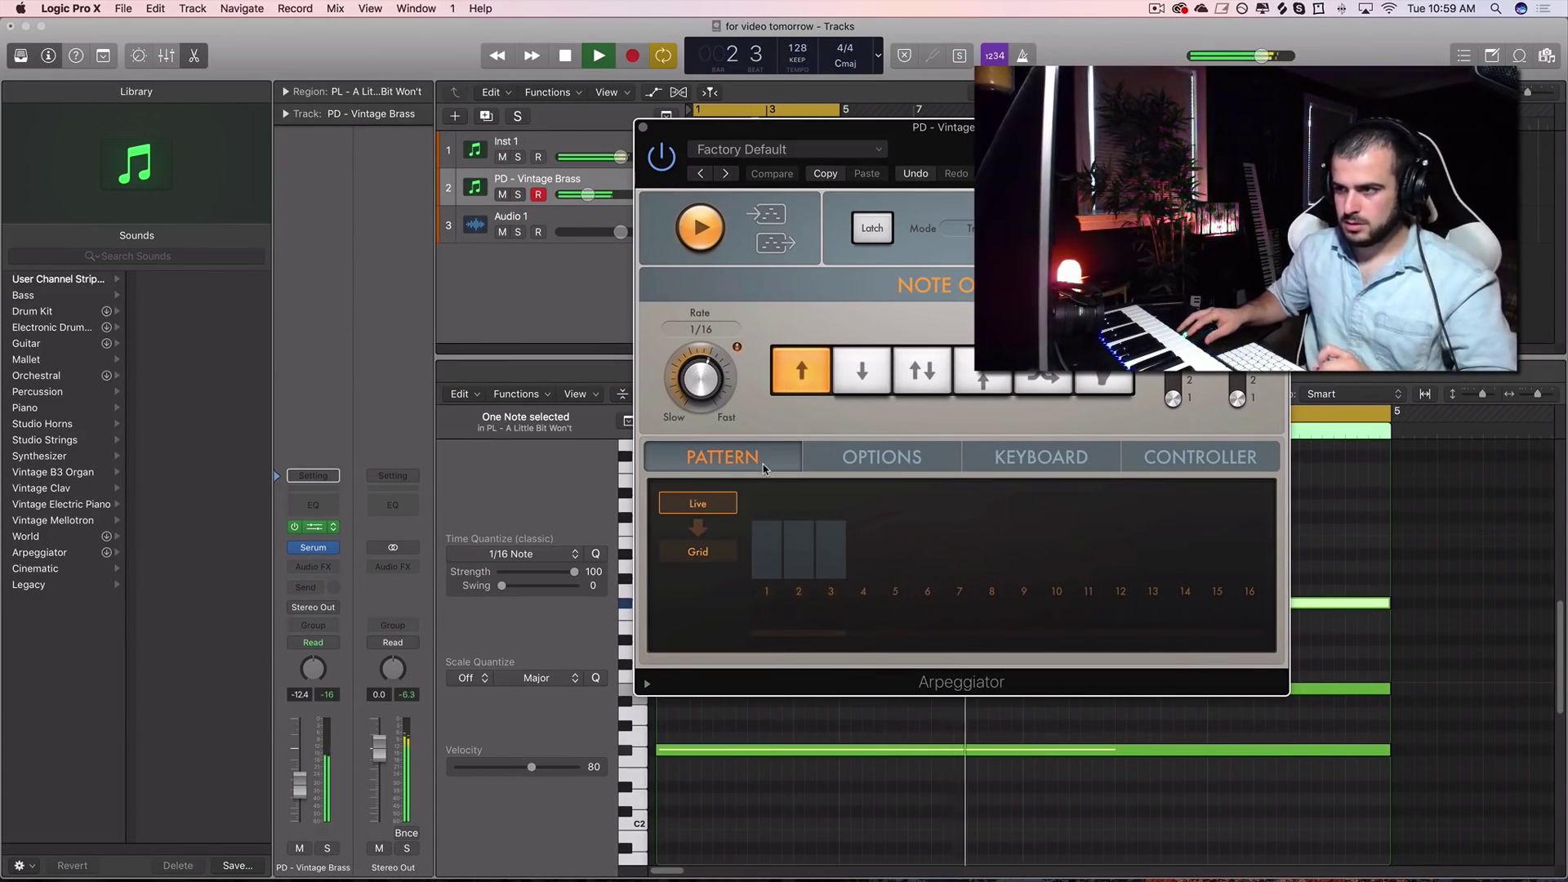
key("space")
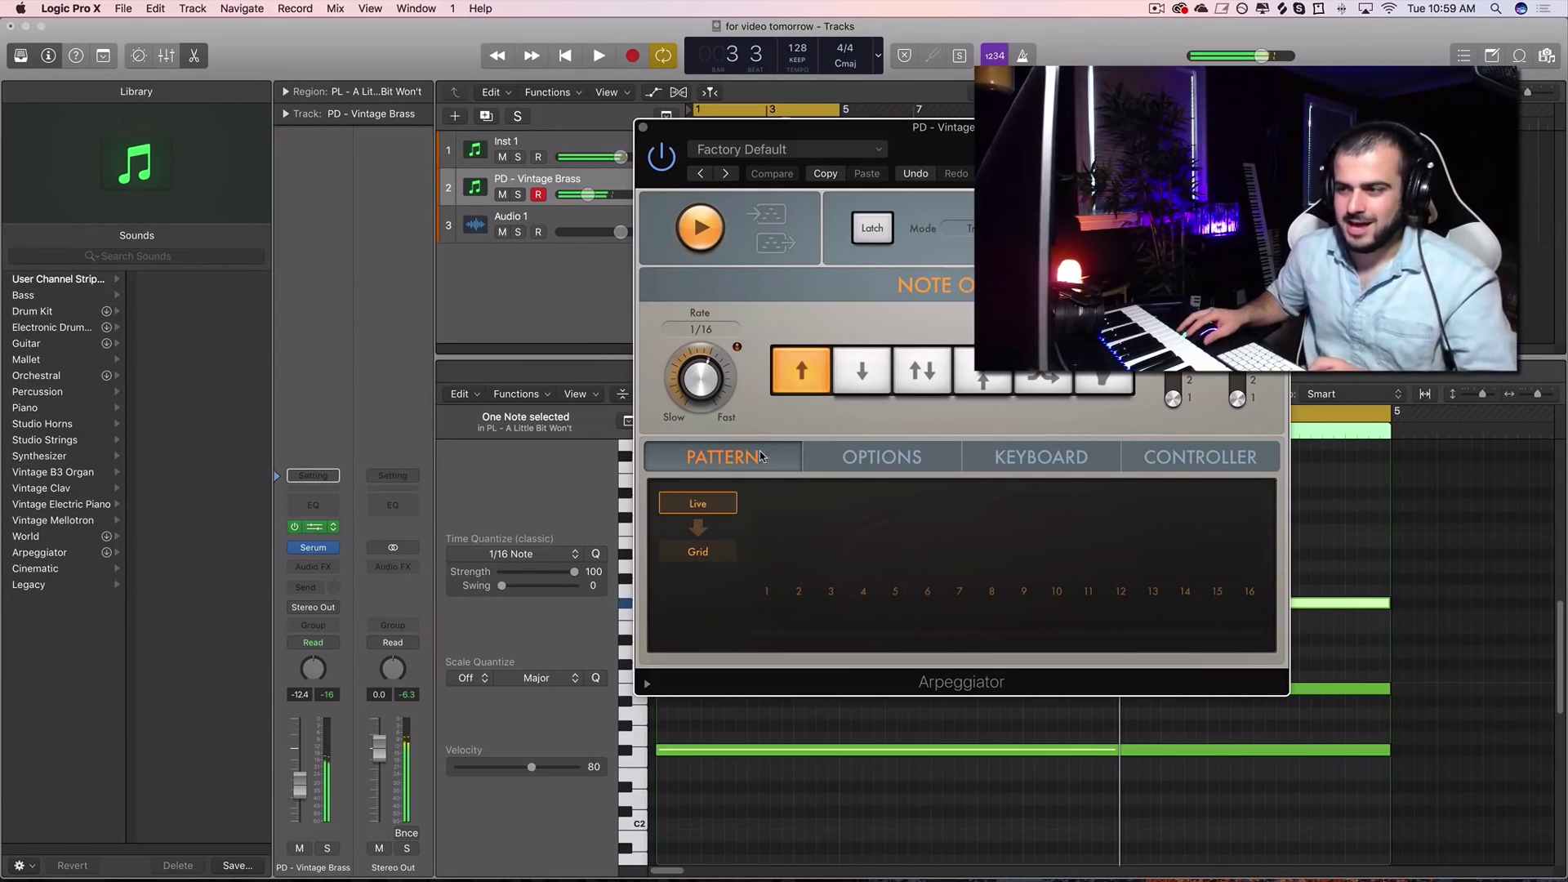
Set the Arpeggiator rate to 1/8 and its note order to up and down
mouse_move(707, 369)
left_mouse_down()
mouse_move(693, 410)
mouse_move(695, 397)
left_mouse_up()
left_click(922, 370)
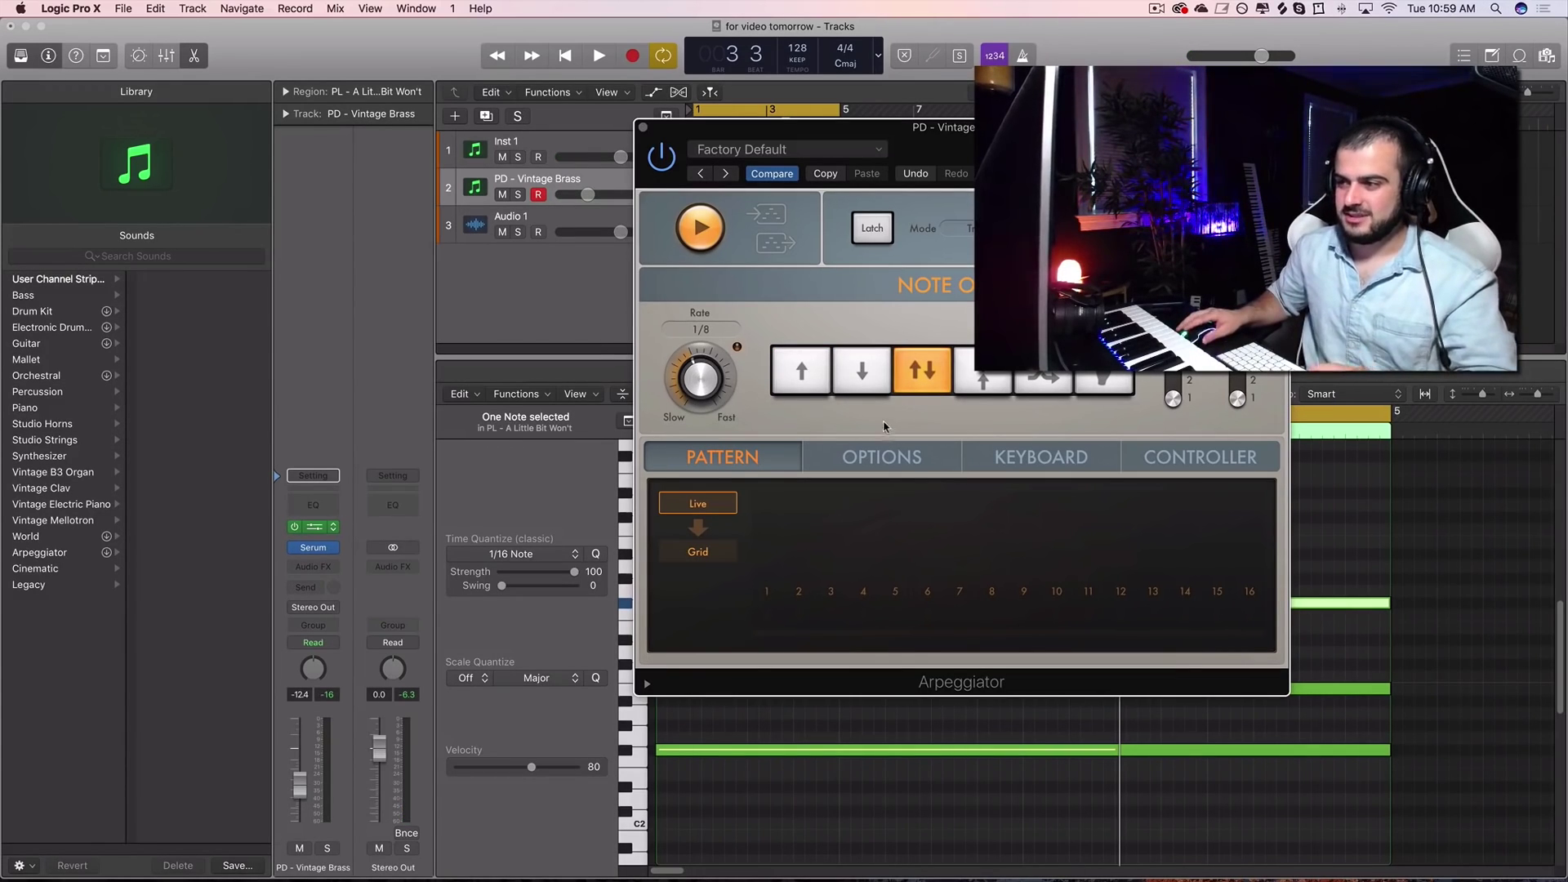
Audition the up-and-down 1/8 arpeggio together with Inst 1 and close the Arpeggiator window
key("space")
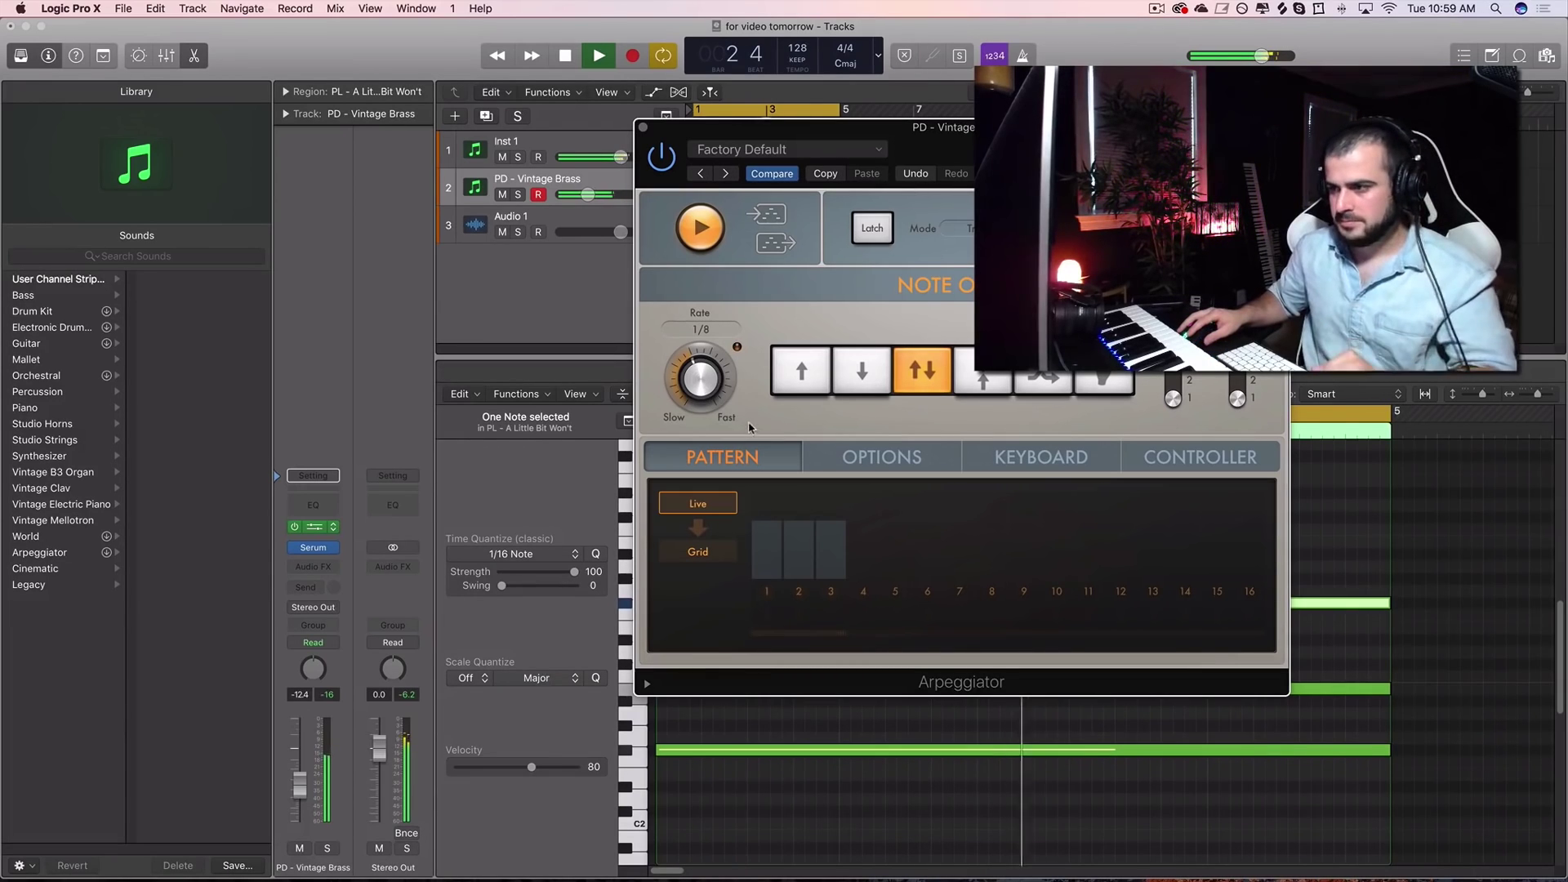
left_click(644, 129)
key("space")
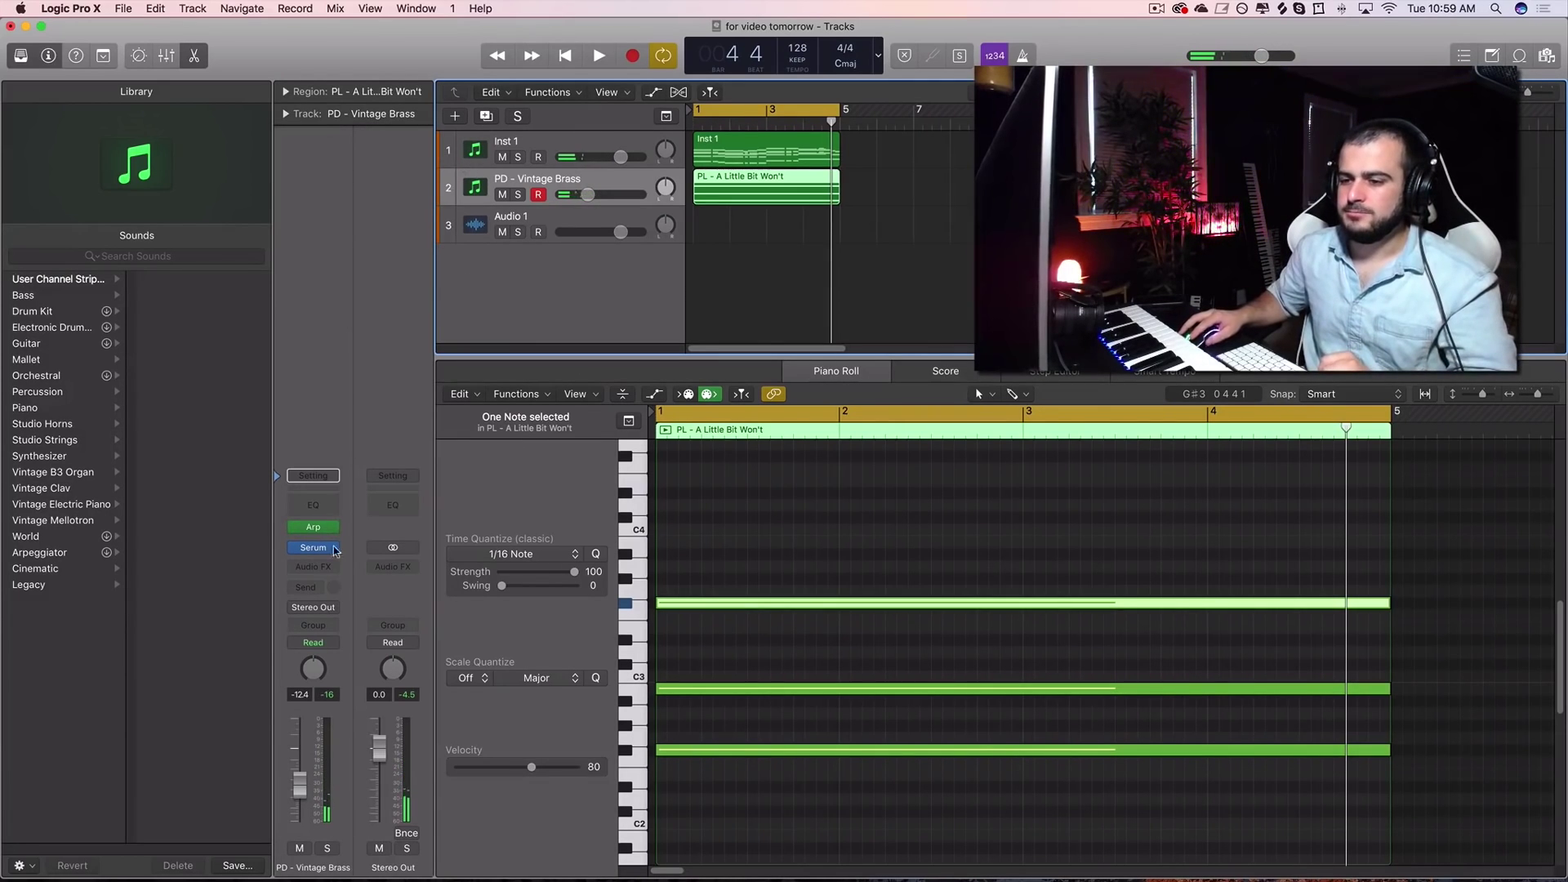
Open Serum on the arpeggio track, browse its presets, and load PL - Basic House Pluck with the track soloed and playing
left_click(317, 549)
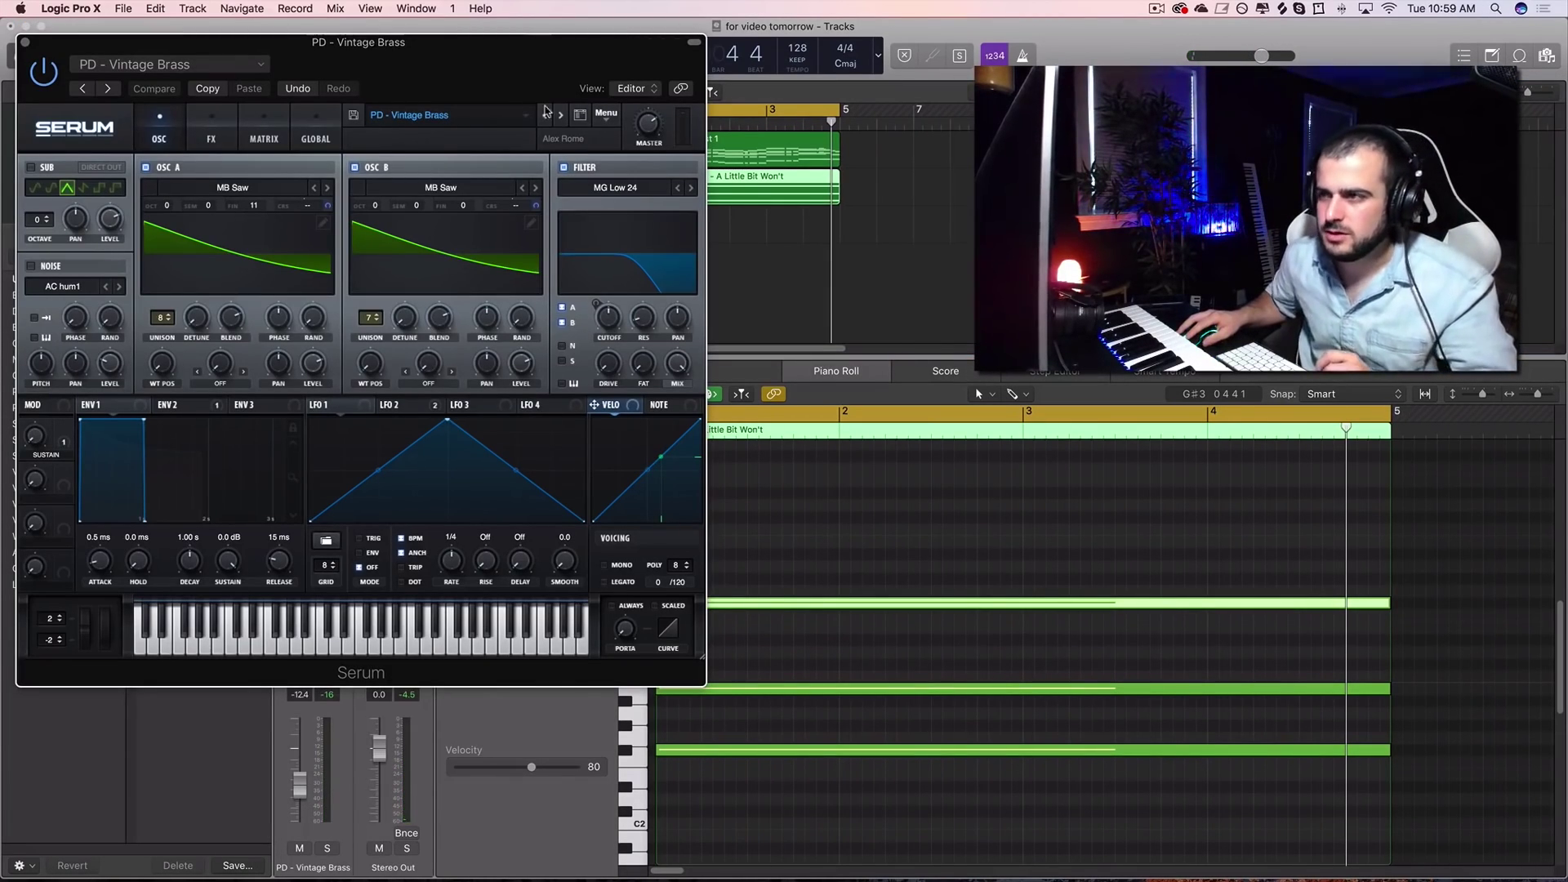
left_click(560, 117)
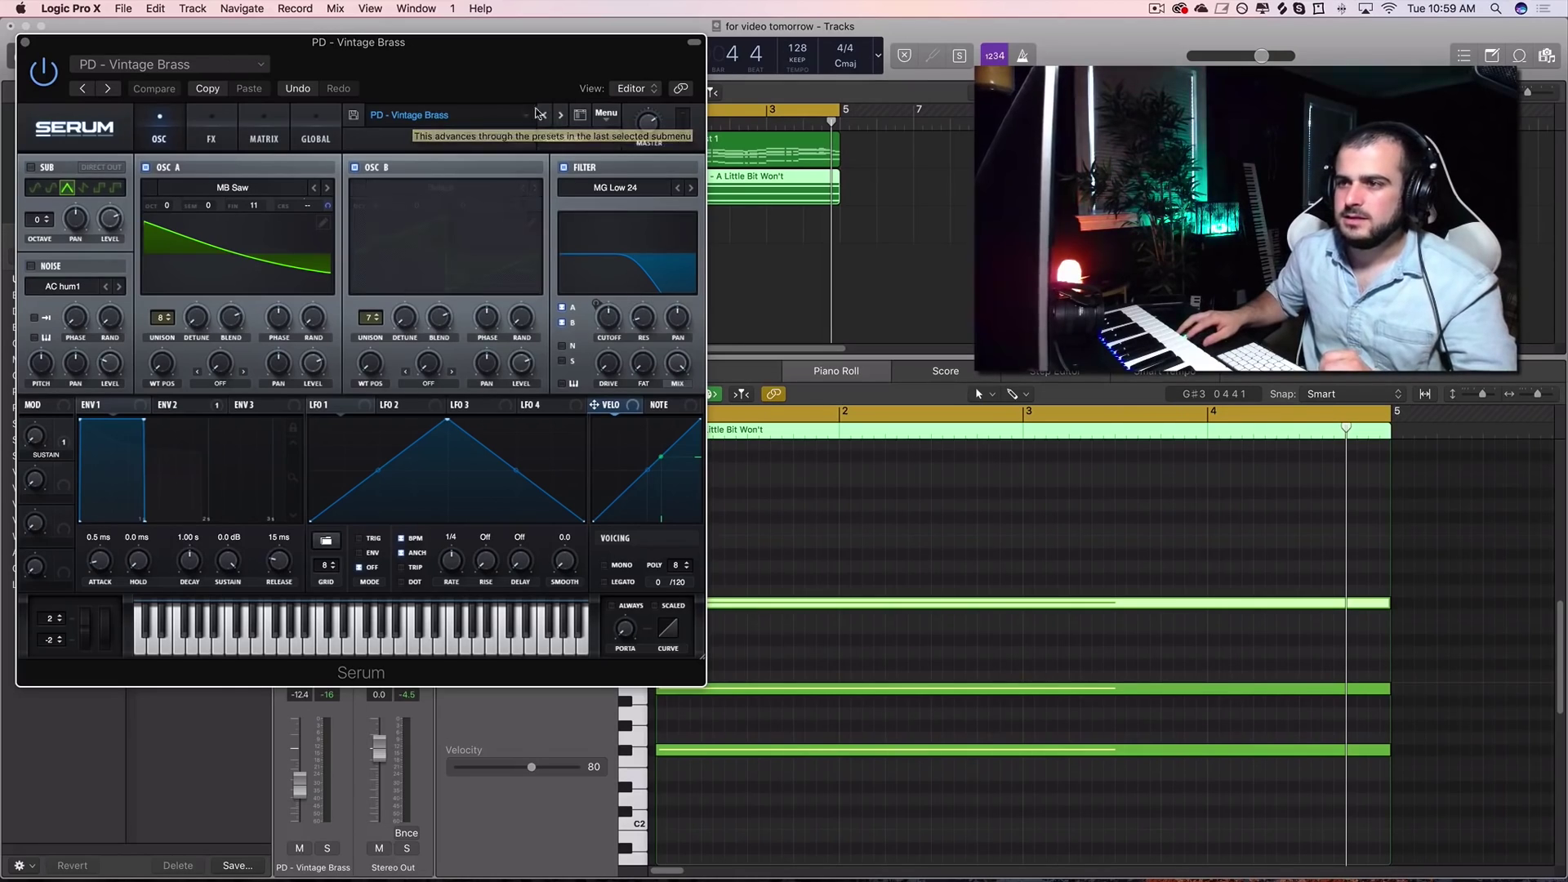
left_click(458, 115)
mouse_move(486, 187)
key("Escape")
key("Escape")
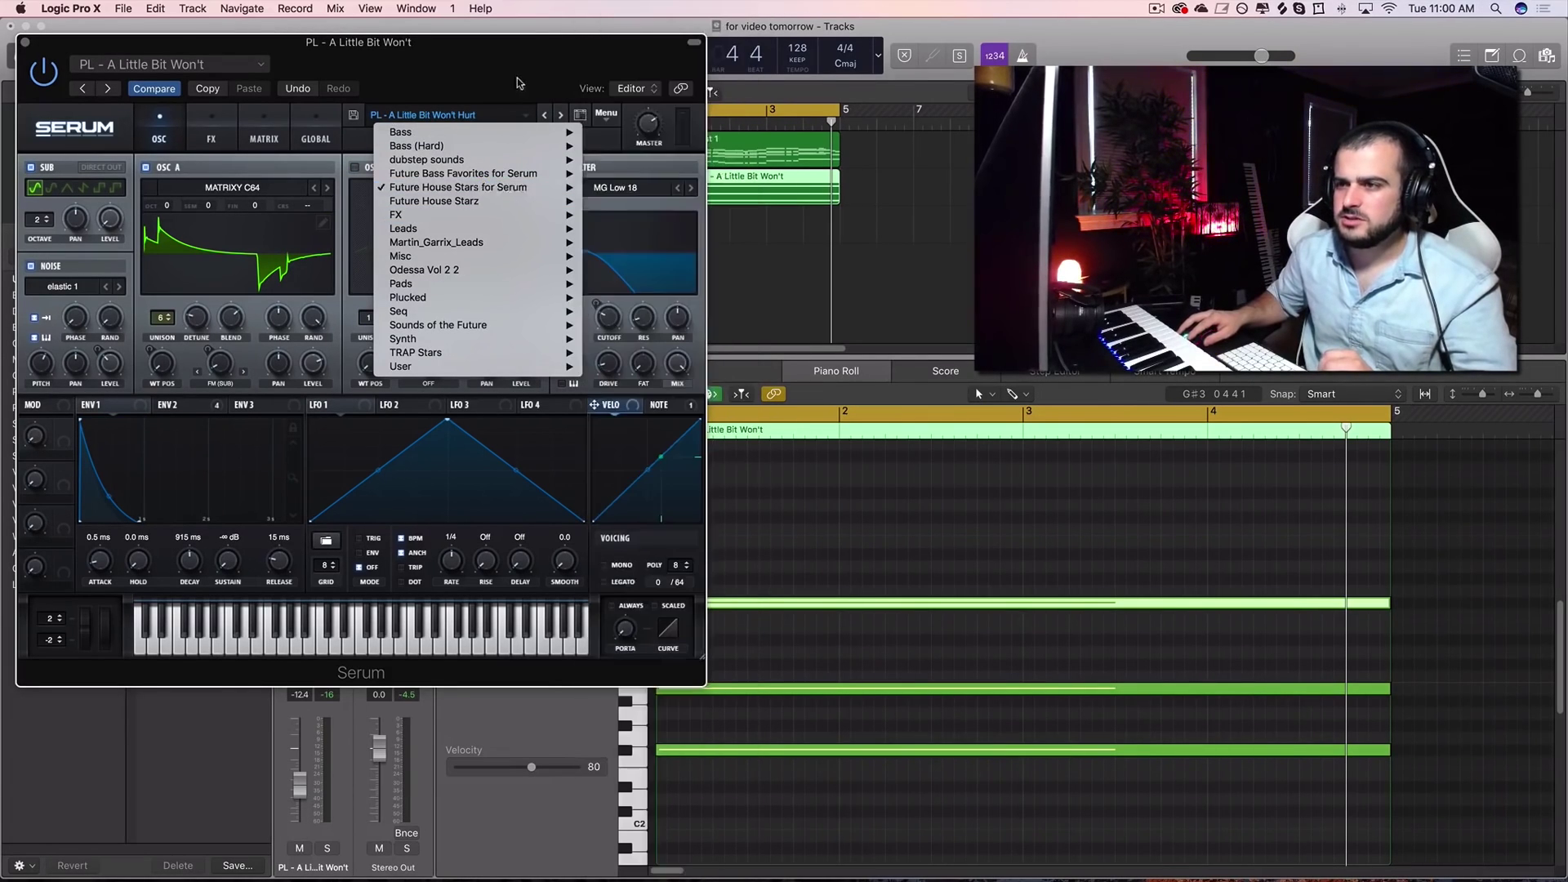
key("s")
key("space")
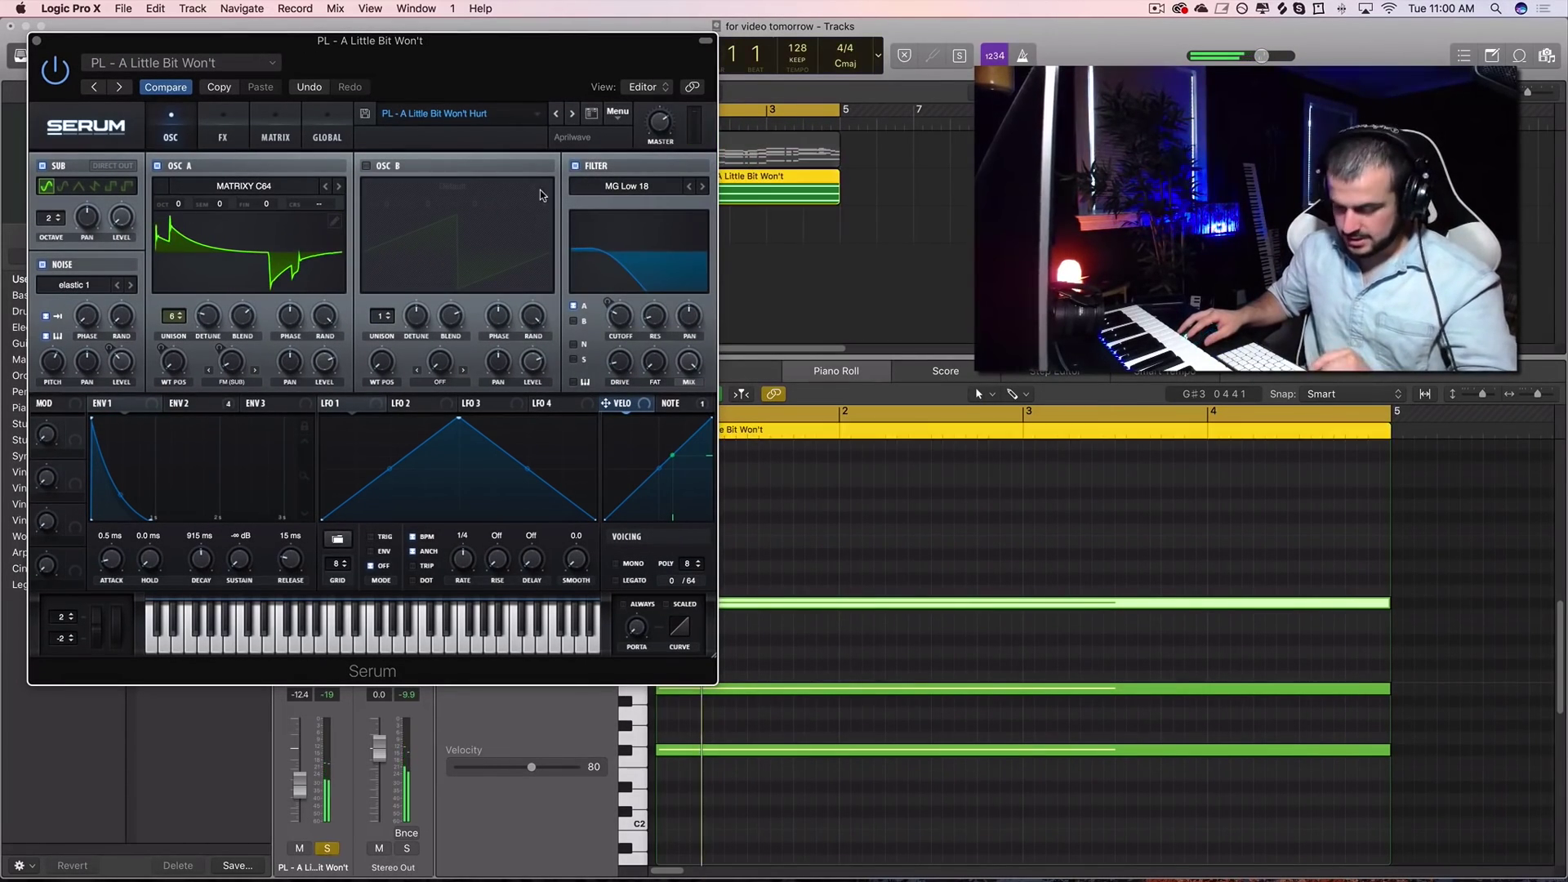
left_click(572, 114)
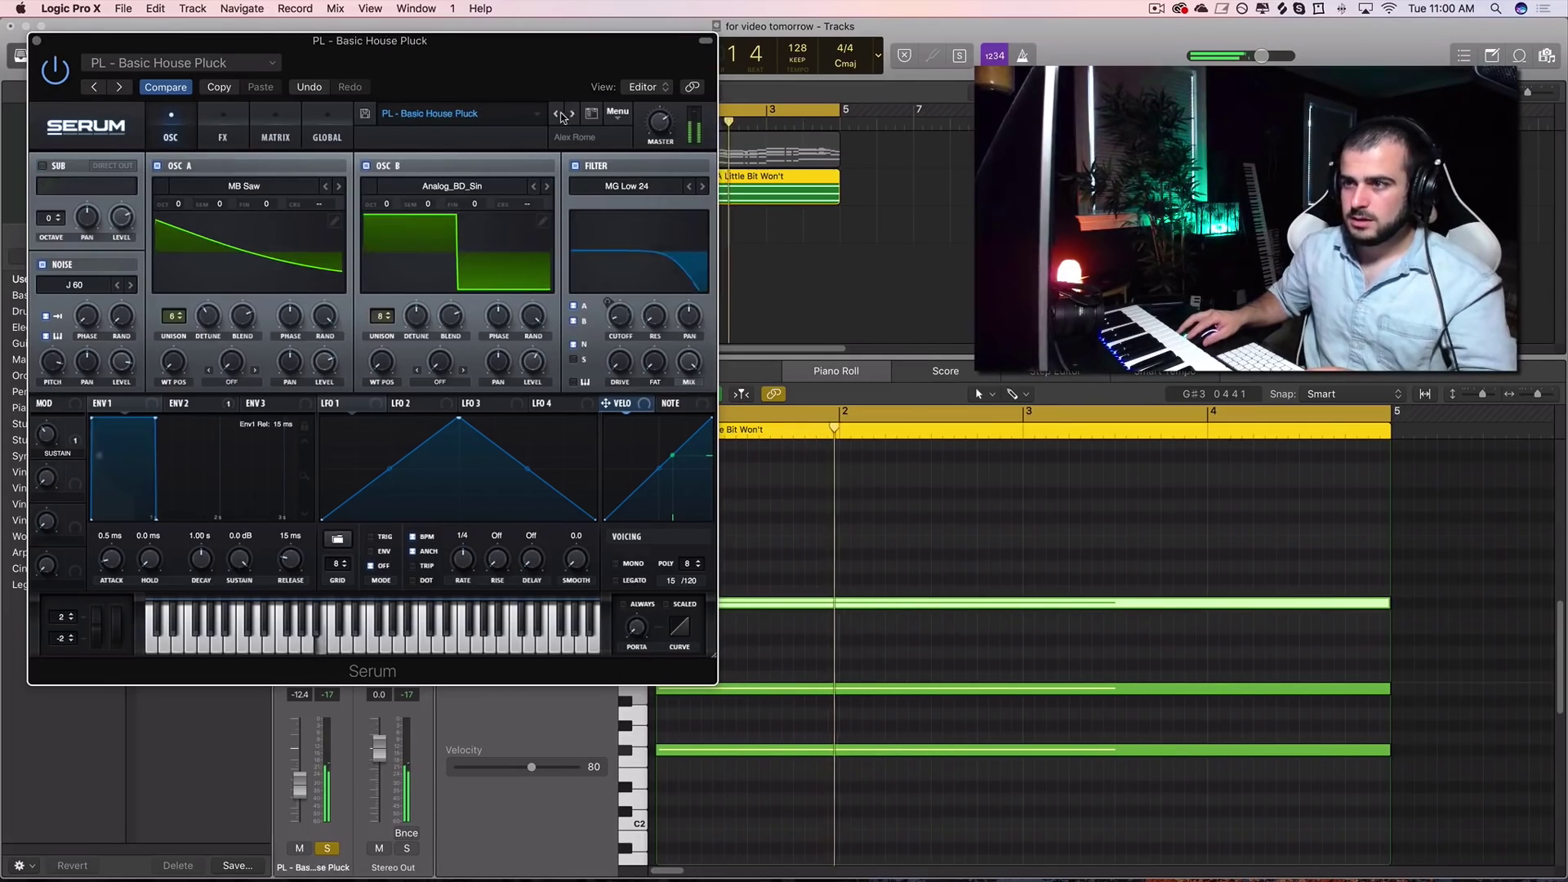
Close Serum, transpose the three held notes up one octave, and play them back soloed
left_click(37, 37)
scroll(668, 552, "up", 10)
scroll(668, 552, "down", 10)
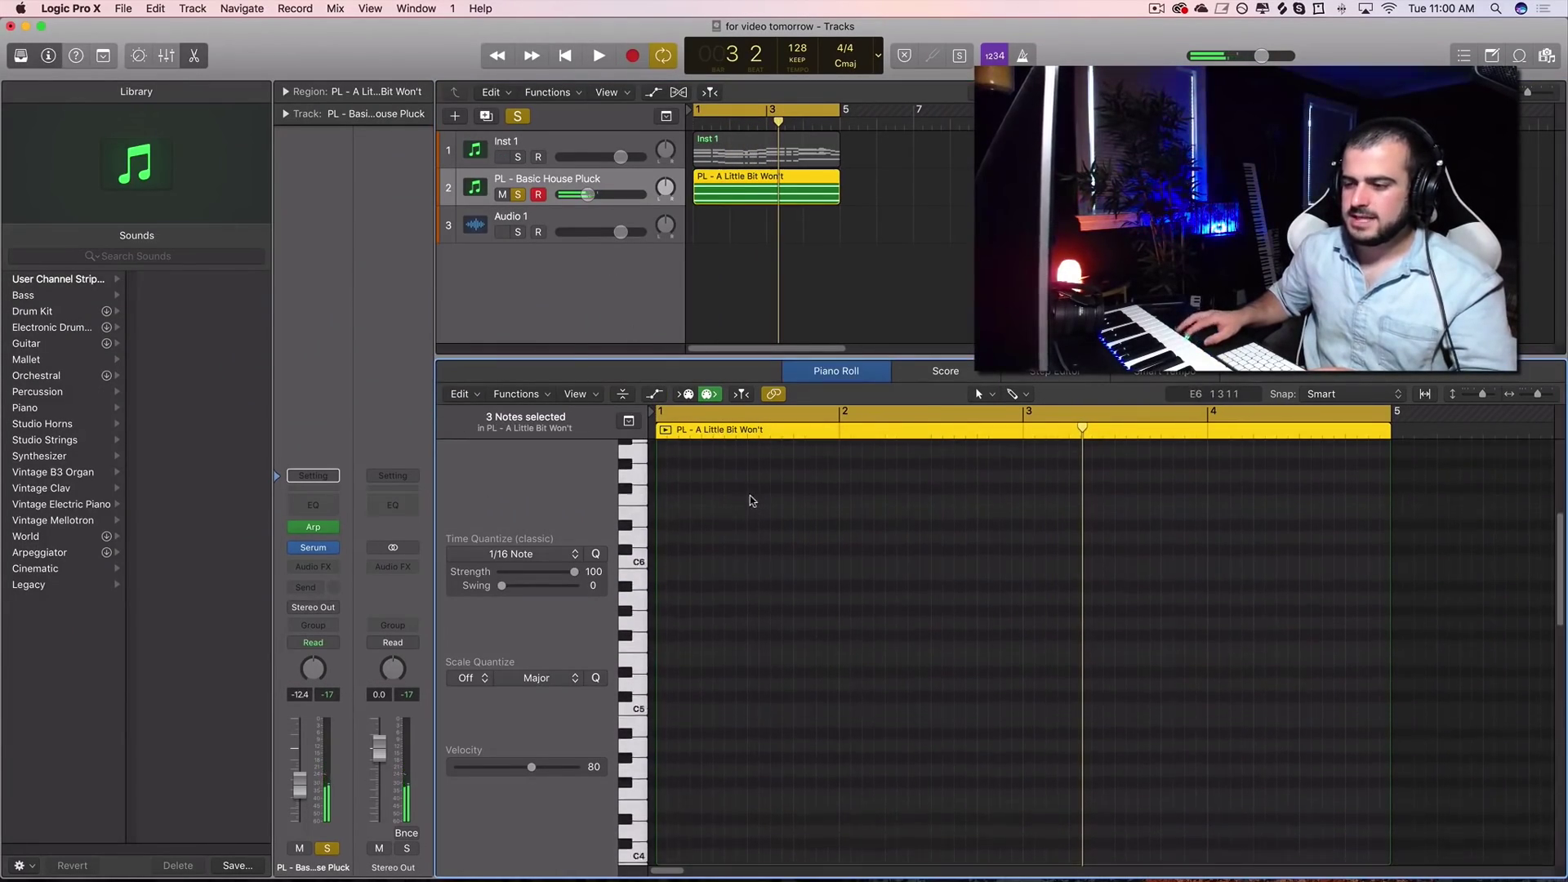
left_click_drag(678, 708, 679, 563)
key("space")
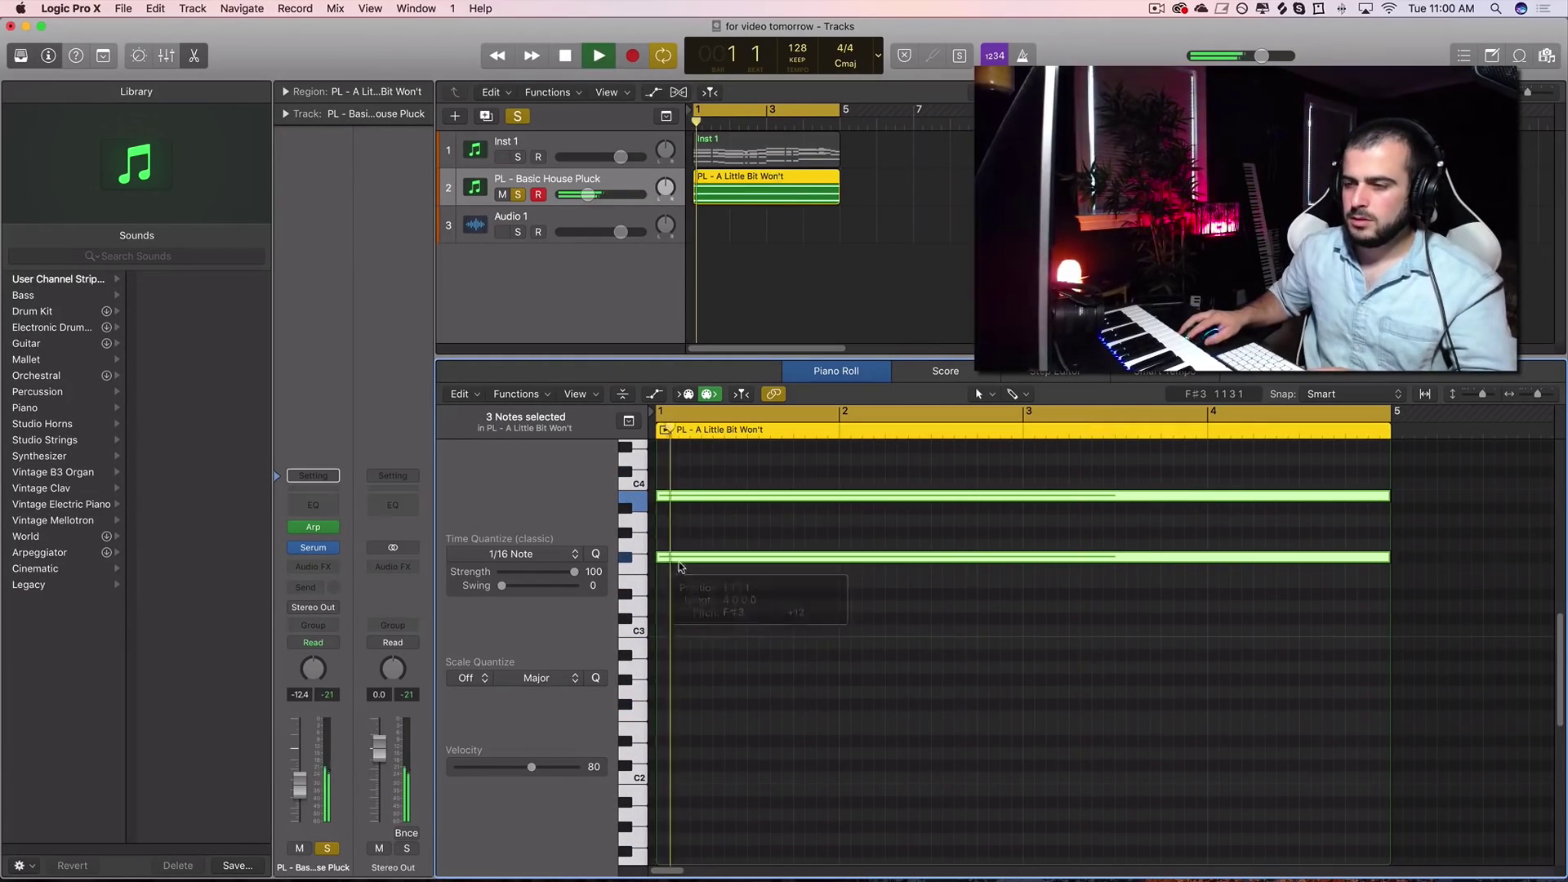
Take the pluck track off solo to hear it with Inst 1, and bring back the Arpeggiator window
key("s")
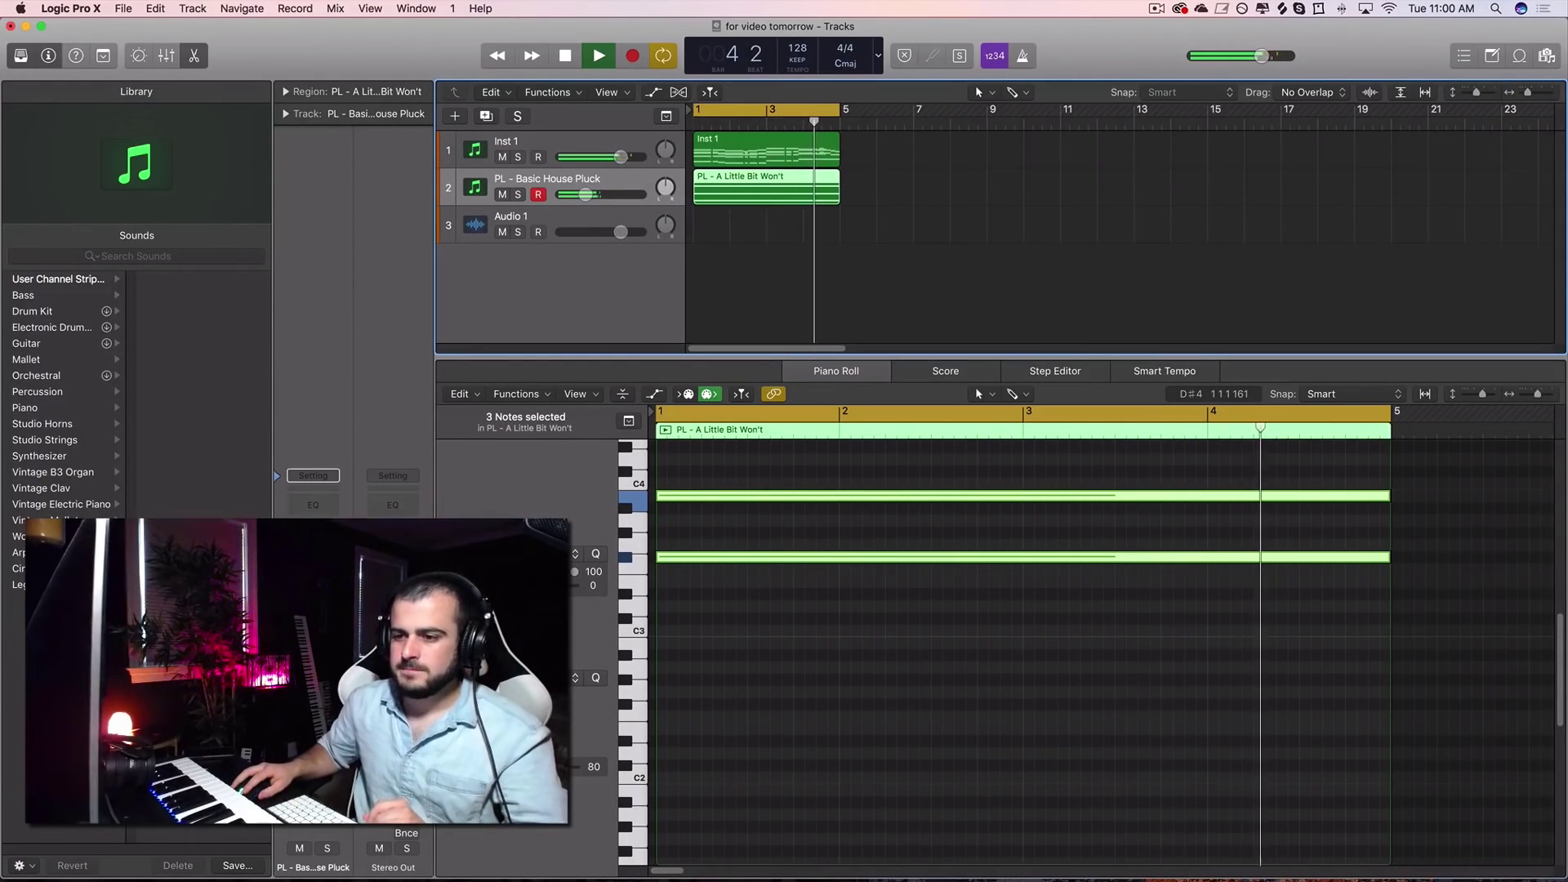
key("v")
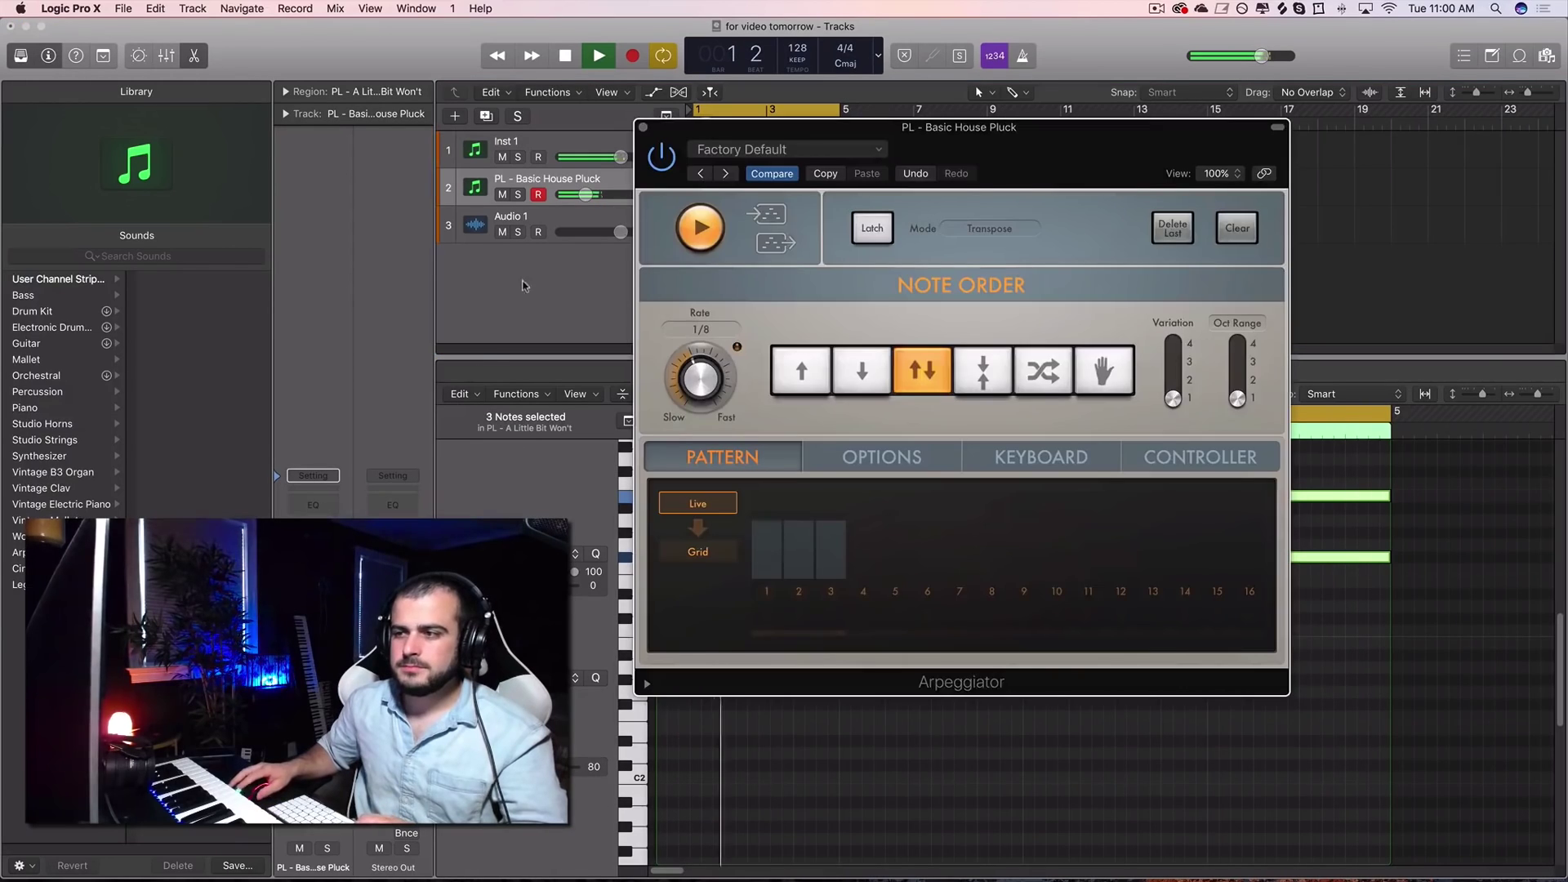
key("space")
Load the Arcade Trills preset in the Arpeggiator and look through the rest of its preset list
left_click(751, 151)
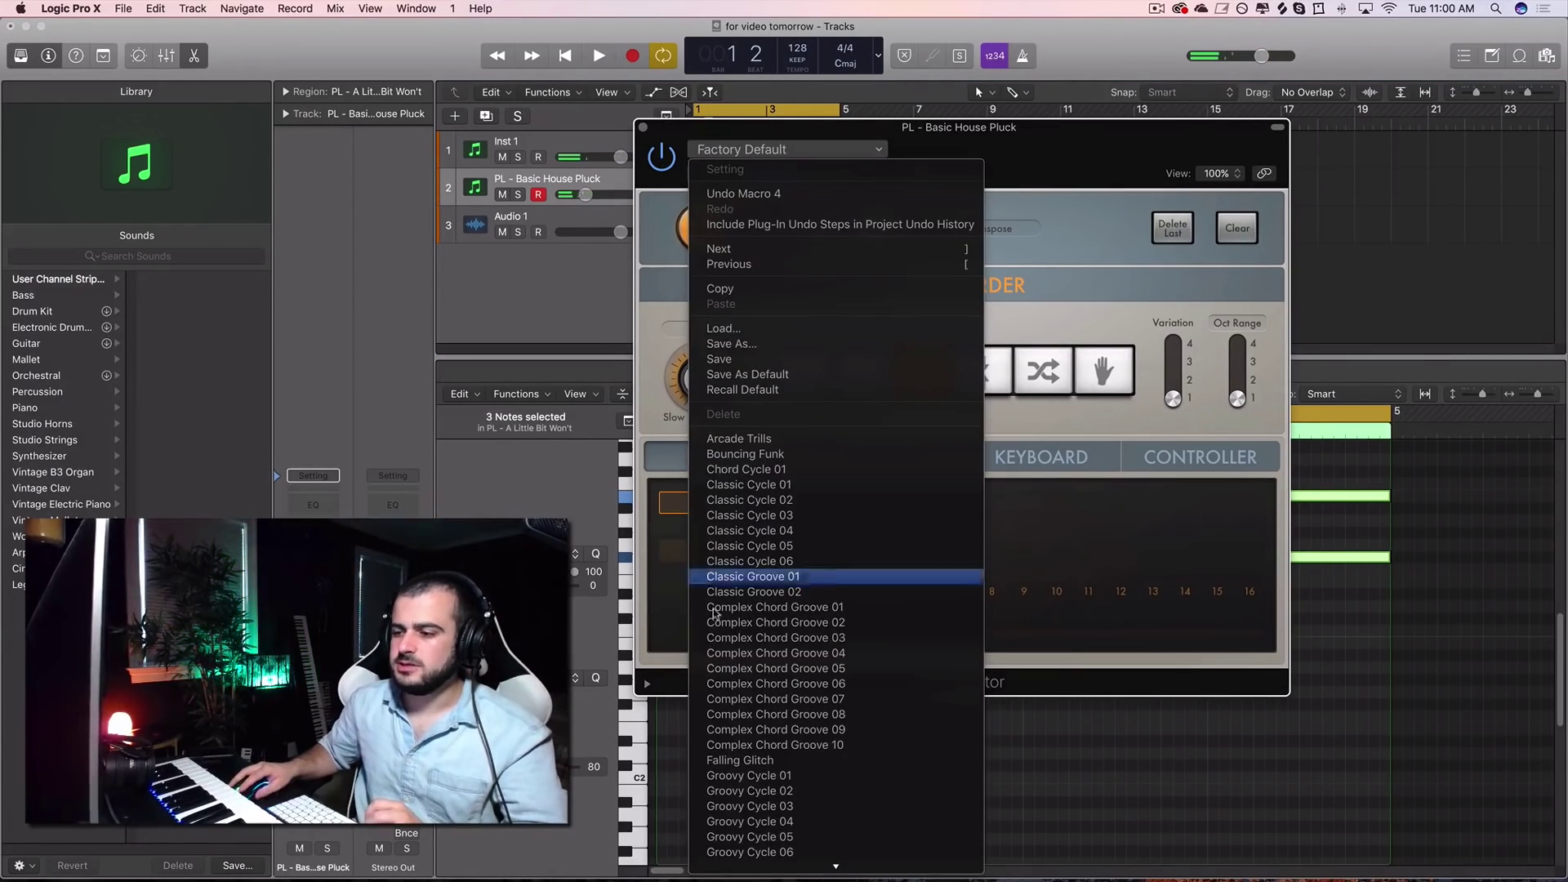
left_click(740, 439)
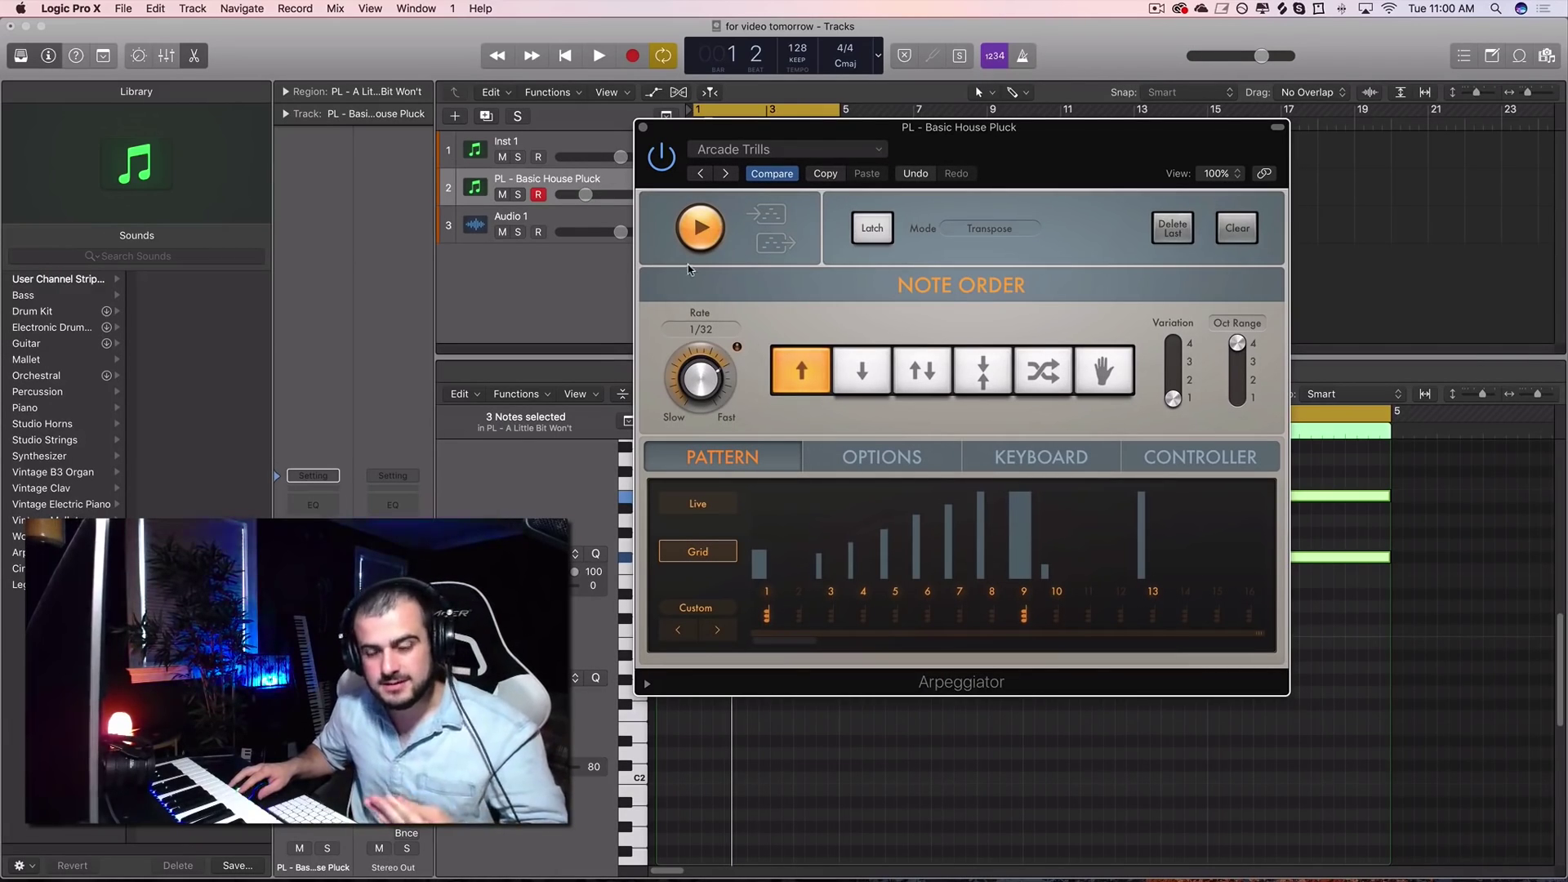
left_click(787, 152)
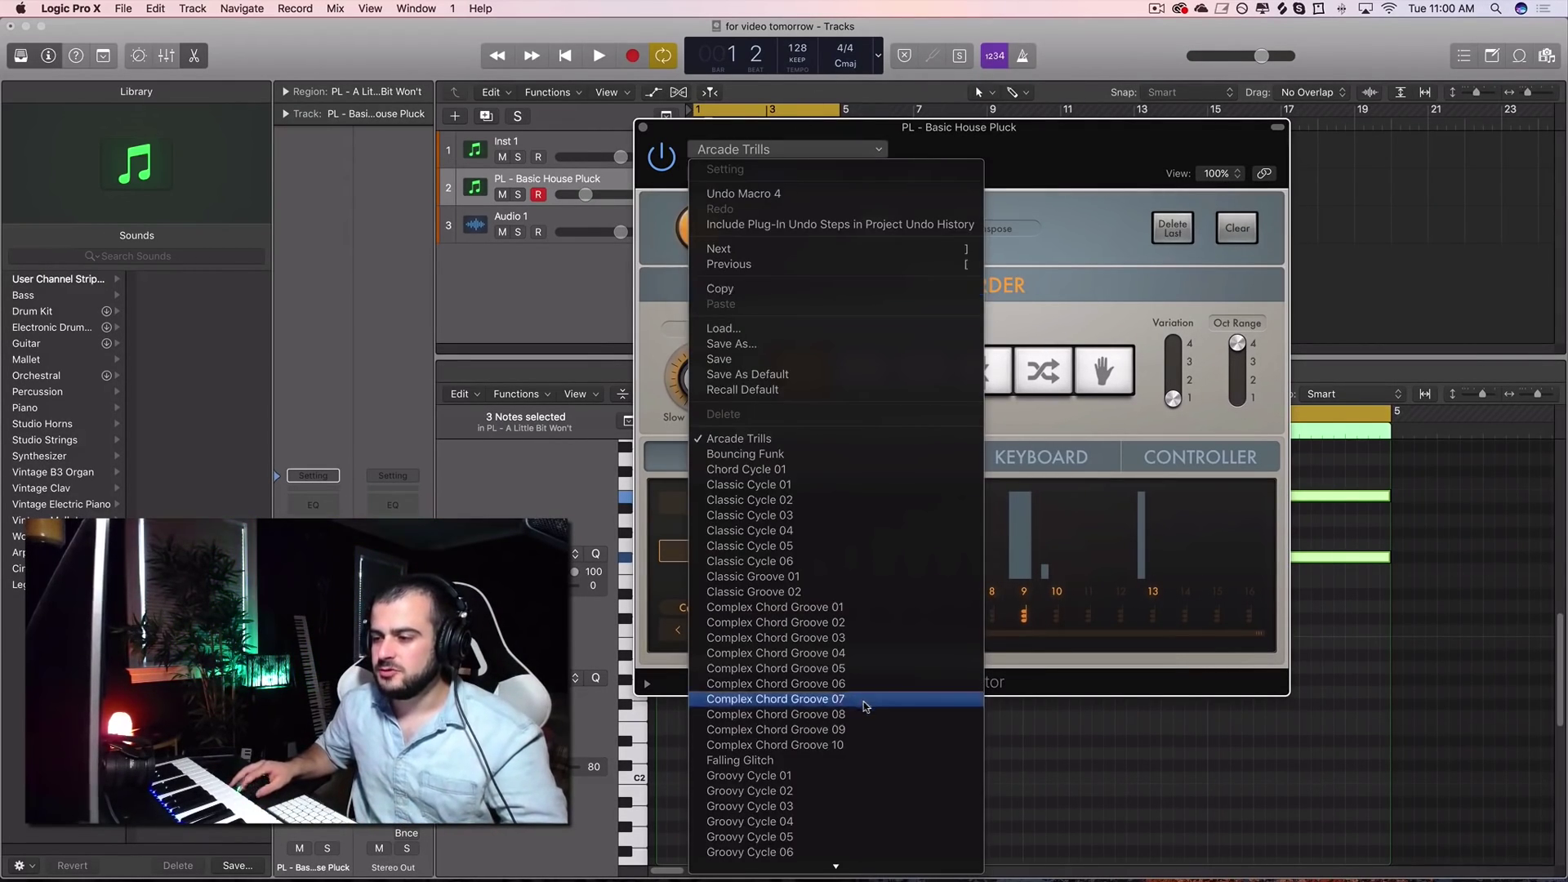
scroll(788, 768, "down", 6)
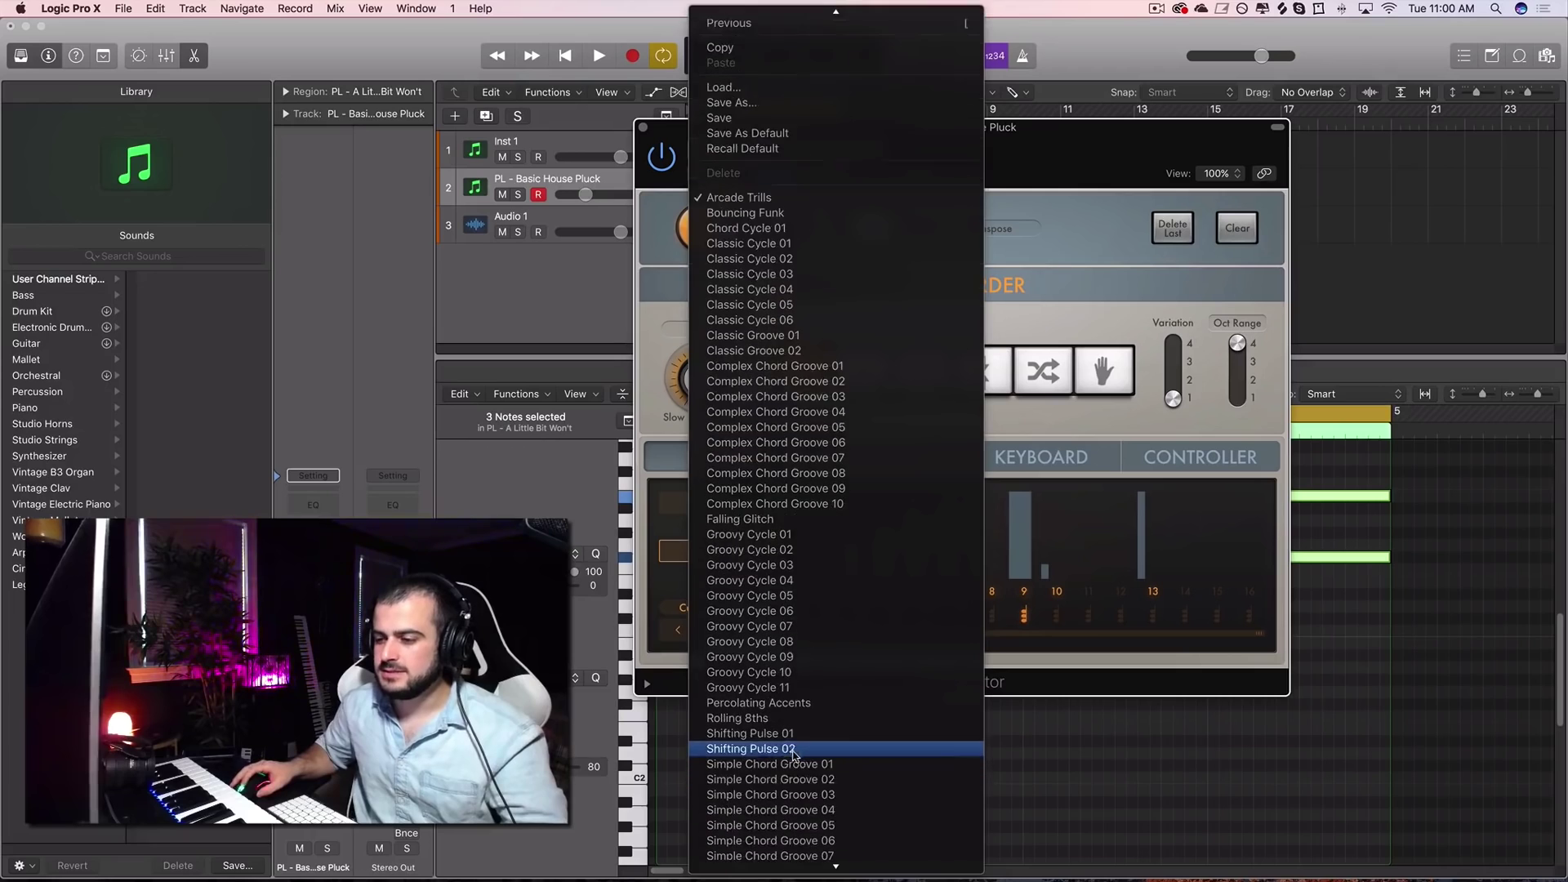
scroll(809, 735, "down", 2)
scroll(797, 522, "up", 12)
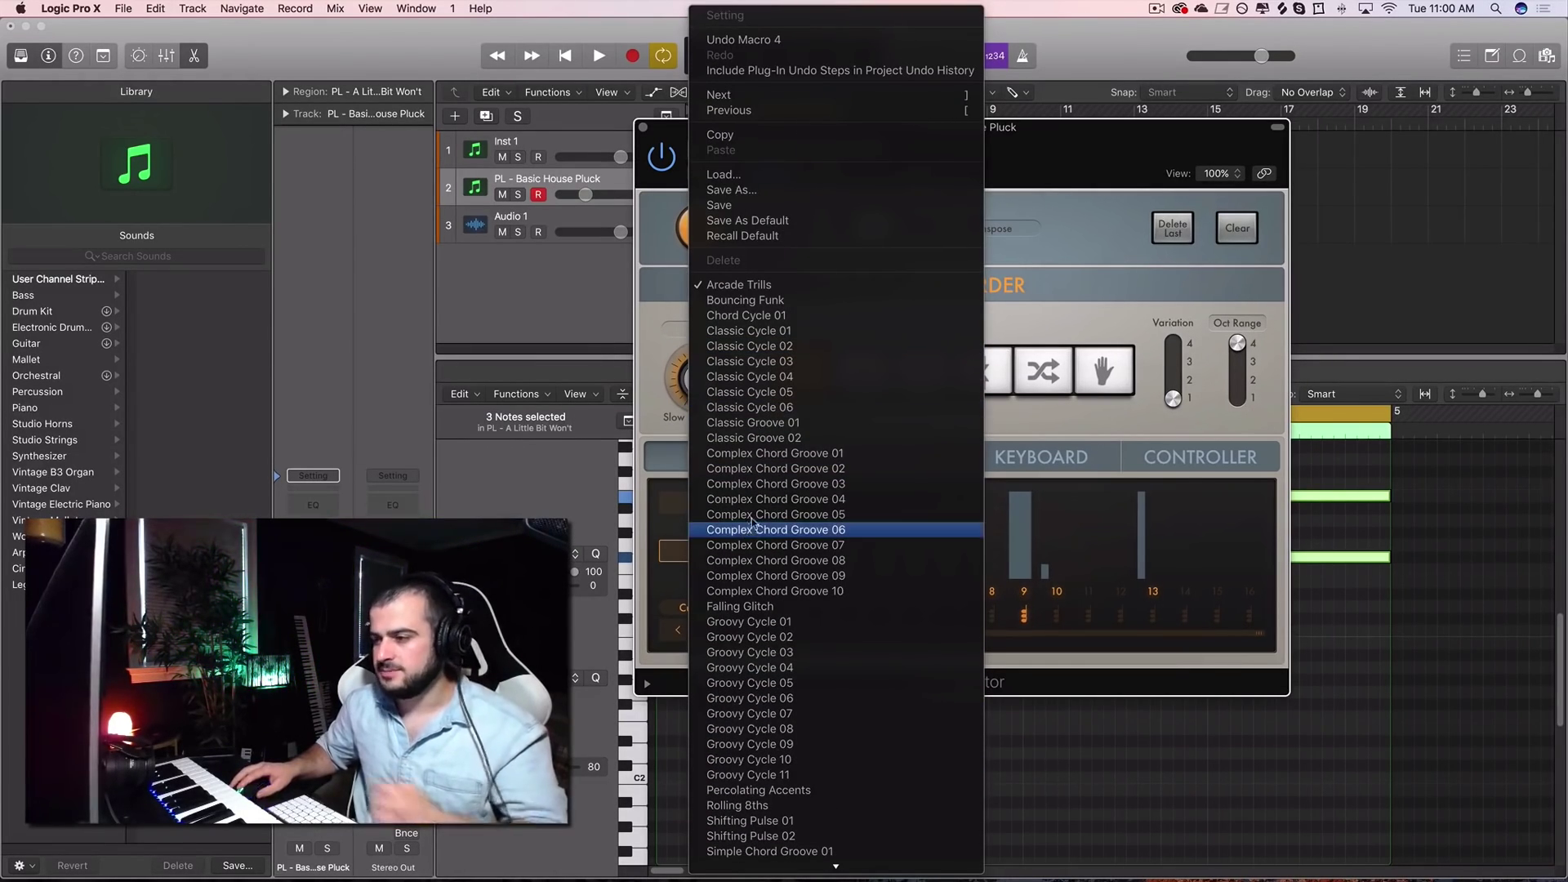
left_click(1113, 241)
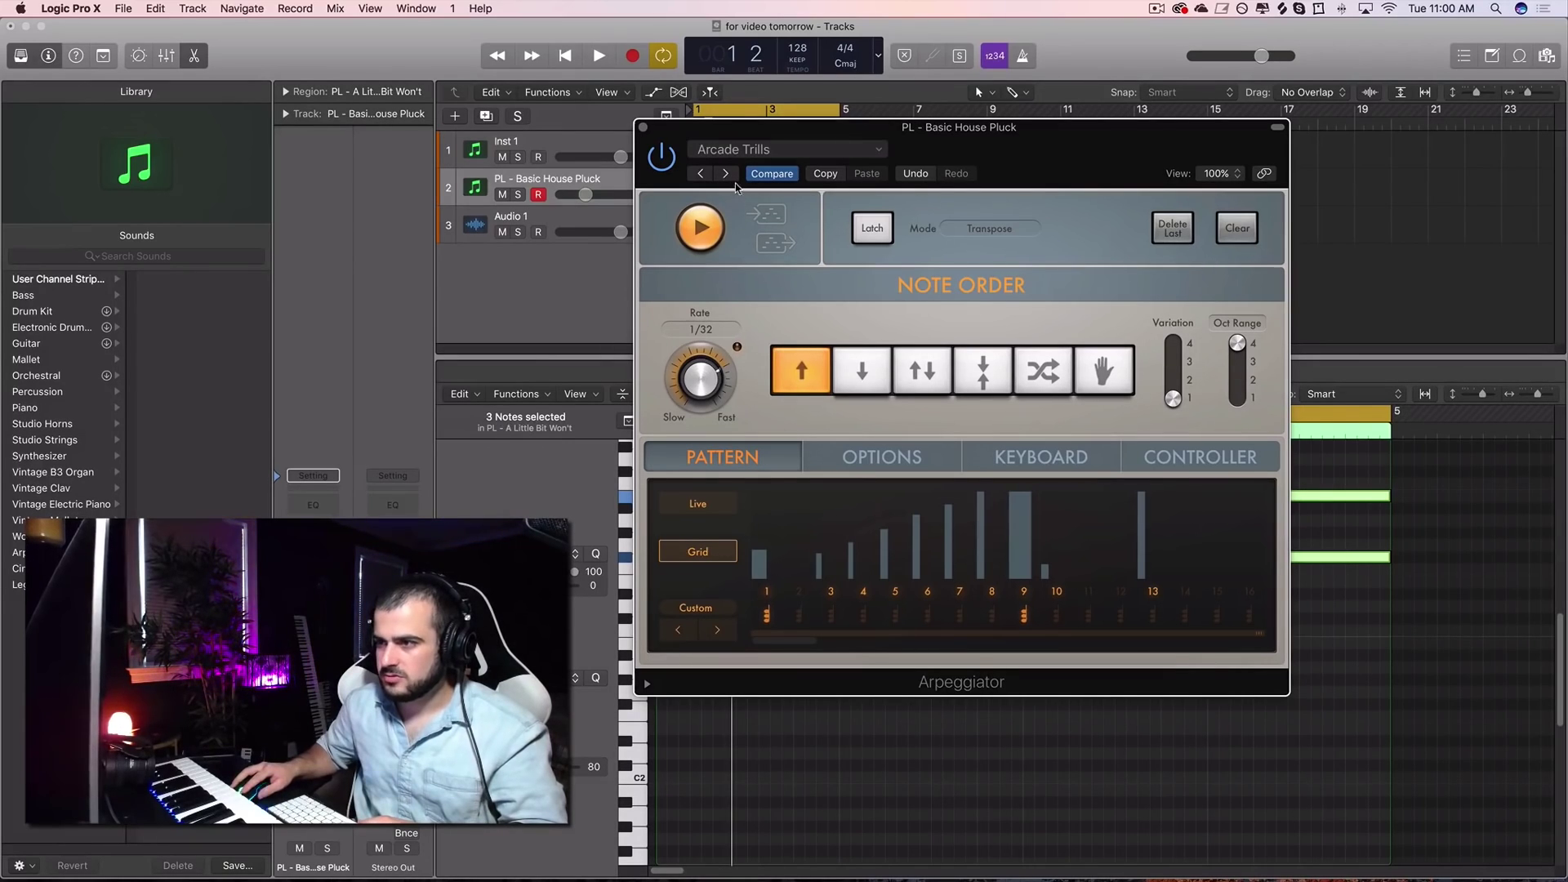
Audition the Arpeggiator presets Arcade Trills, Bouncing Funk, Chord Cycle 01 and Classic Cycle 01 in turn
left_click(712, 230)
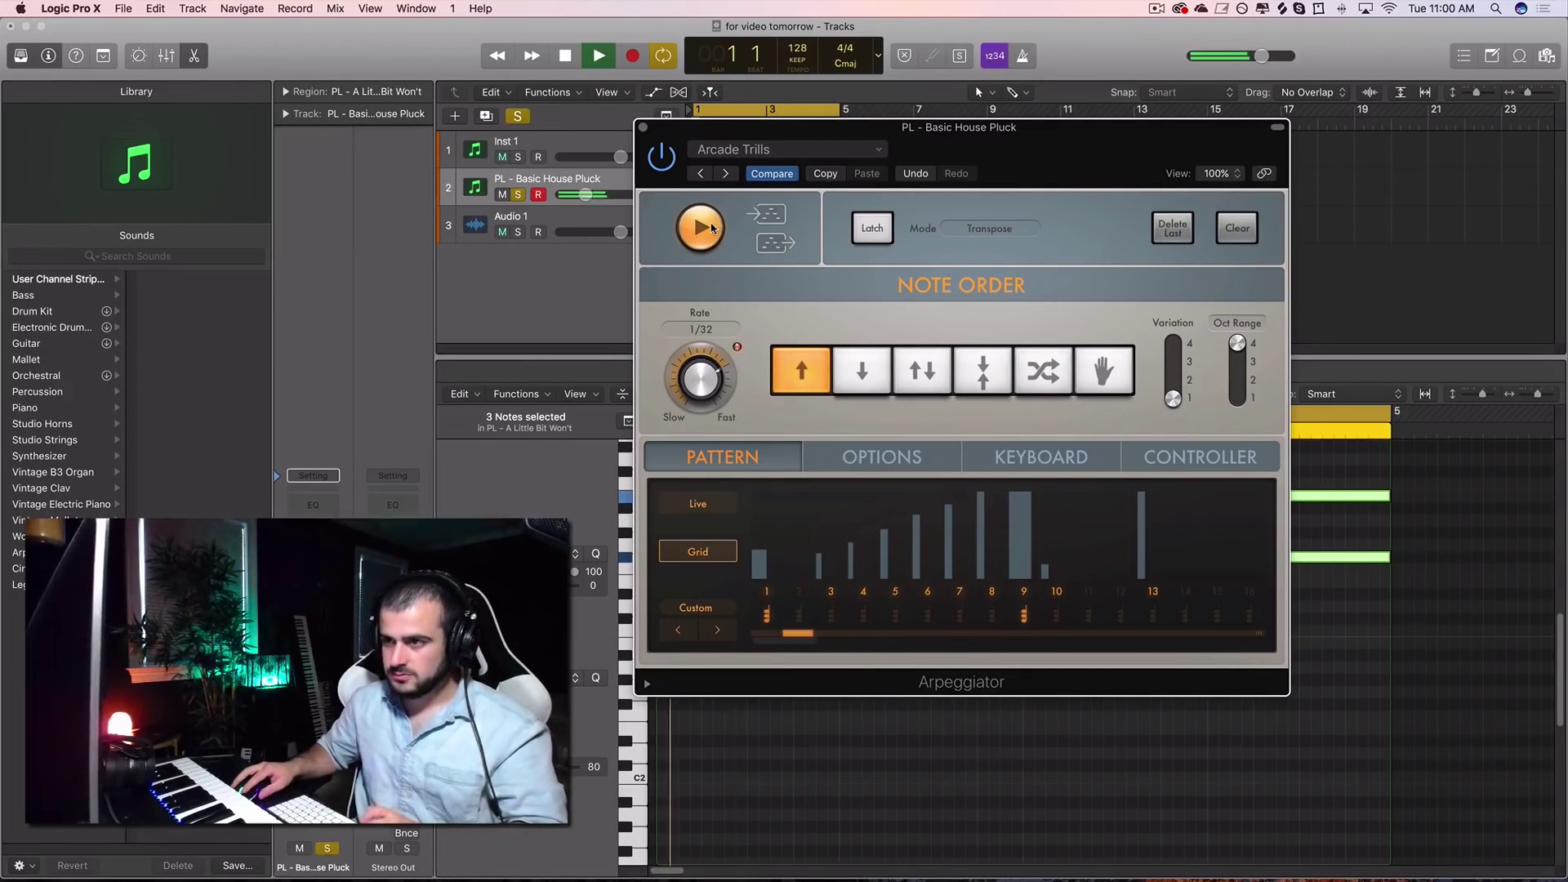
left_click(725, 174)
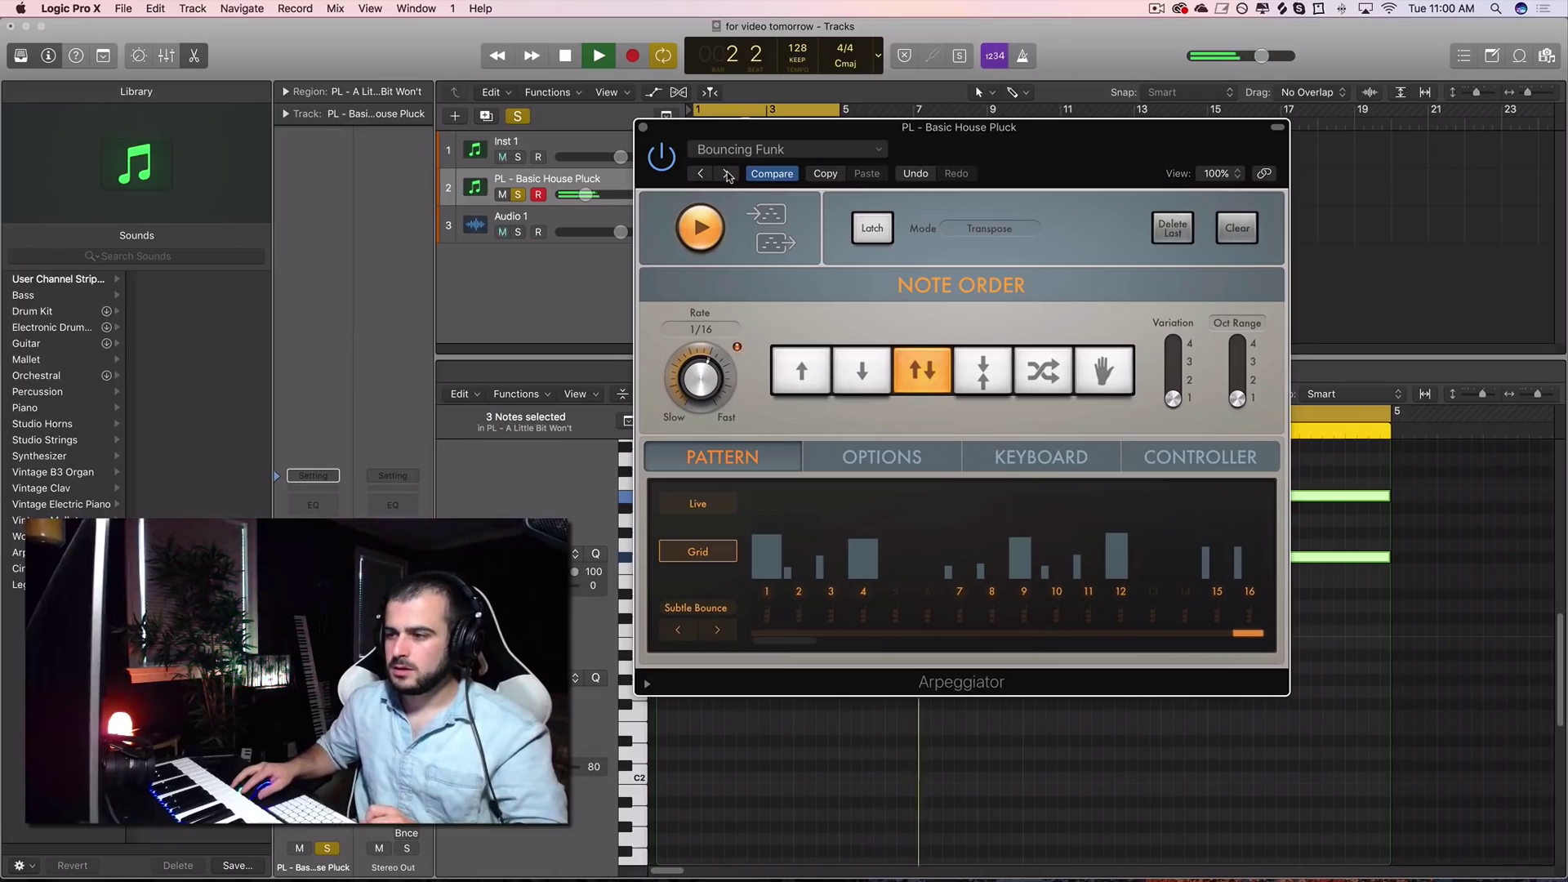
left_click(726, 173)
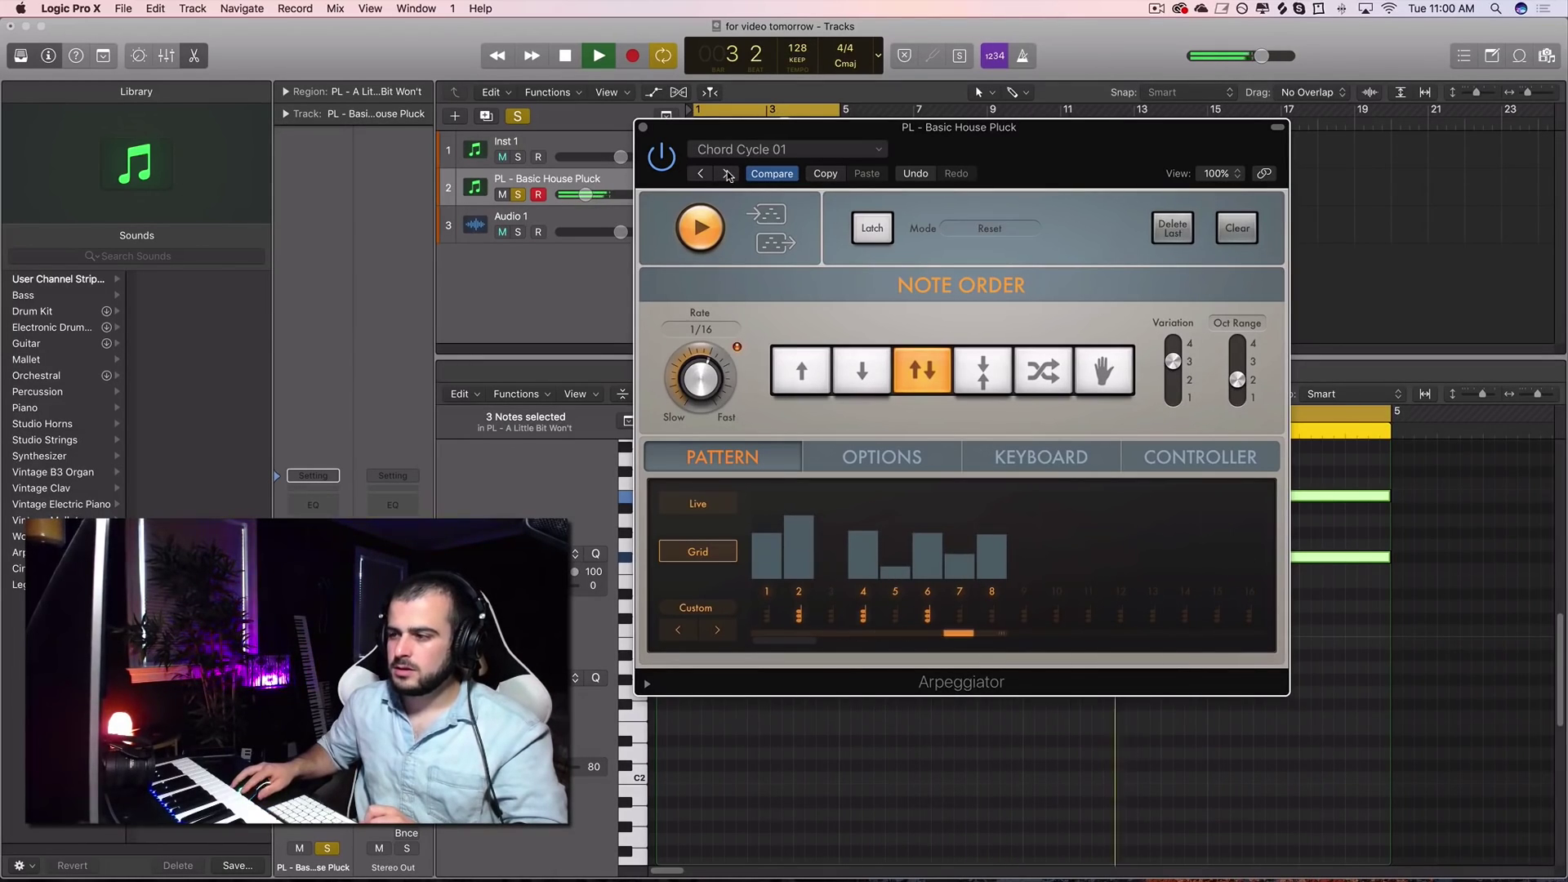
left_click(727, 173)
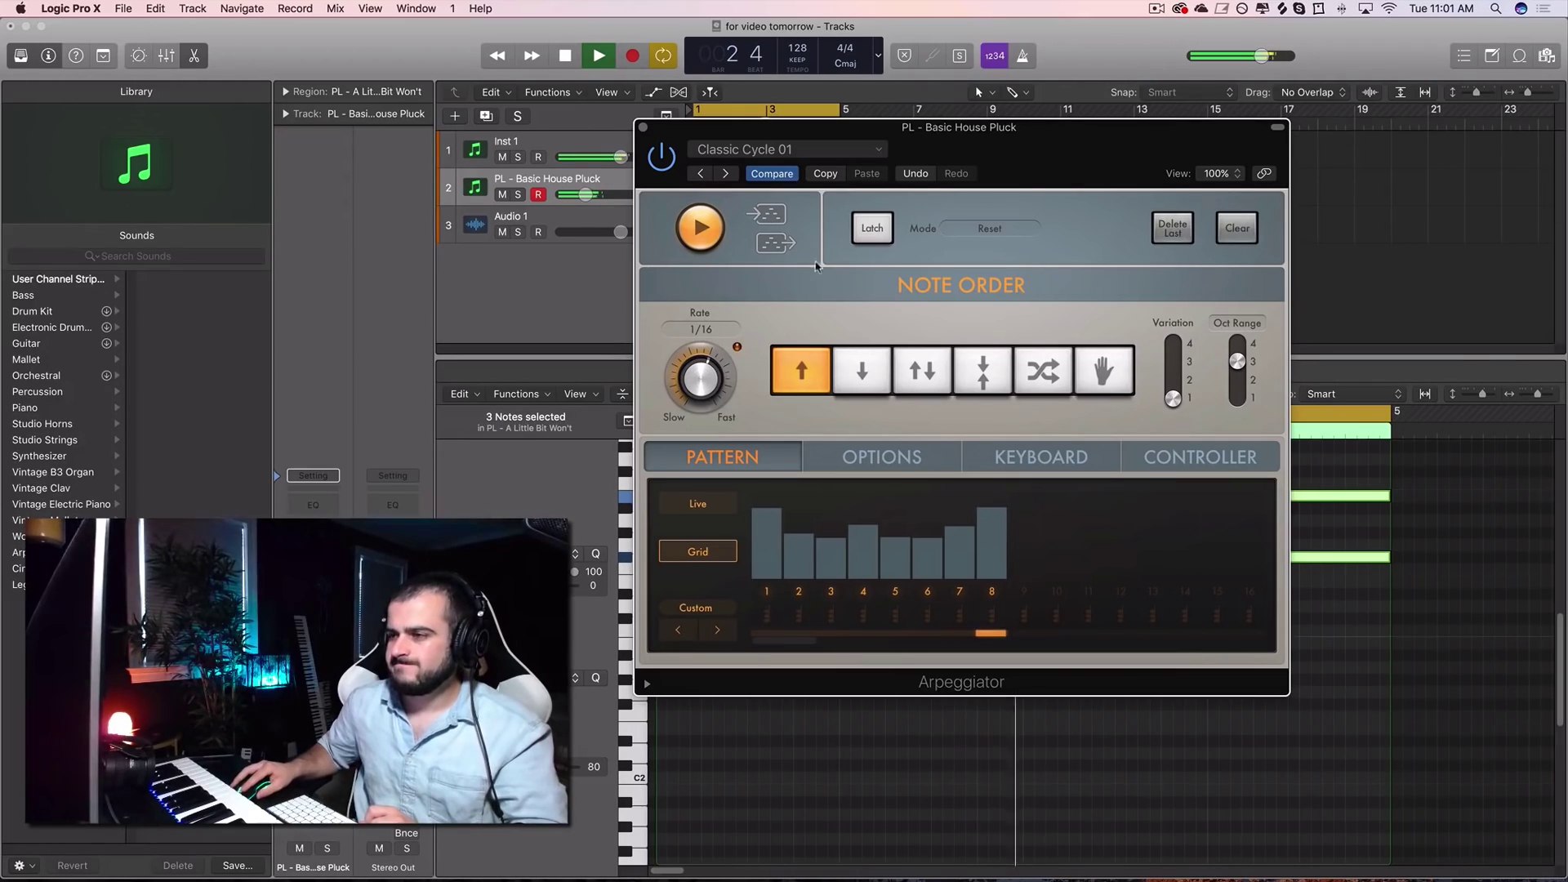
key("space")
Load the Arpeggiator preset Classic Cycle 02, audition it soloed and with Inst 1, and close the window
left_click(725, 175)
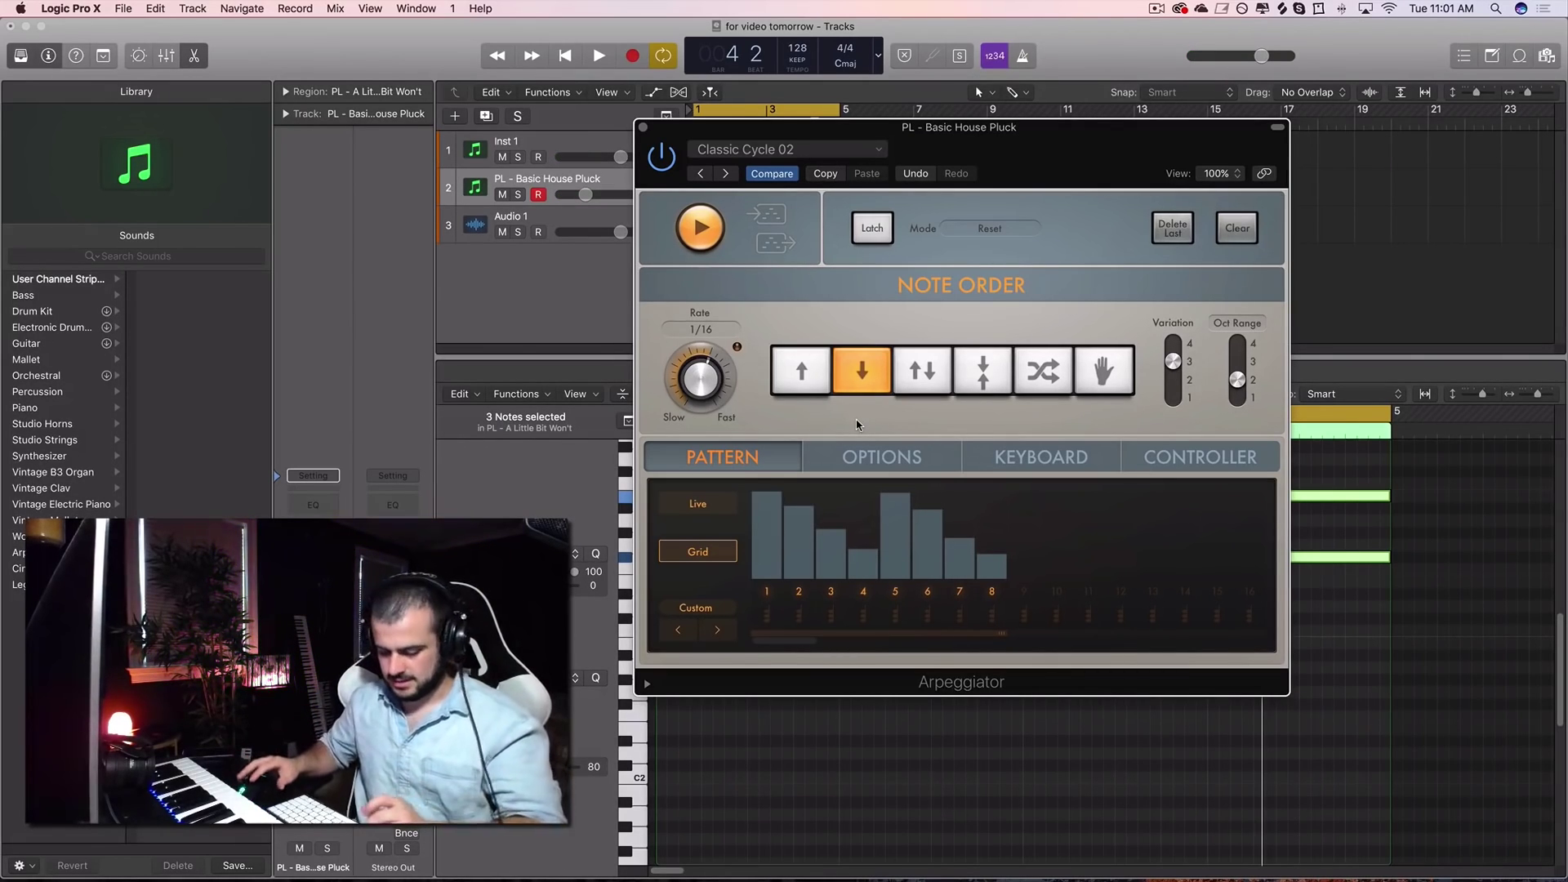
key("s")
key("space")
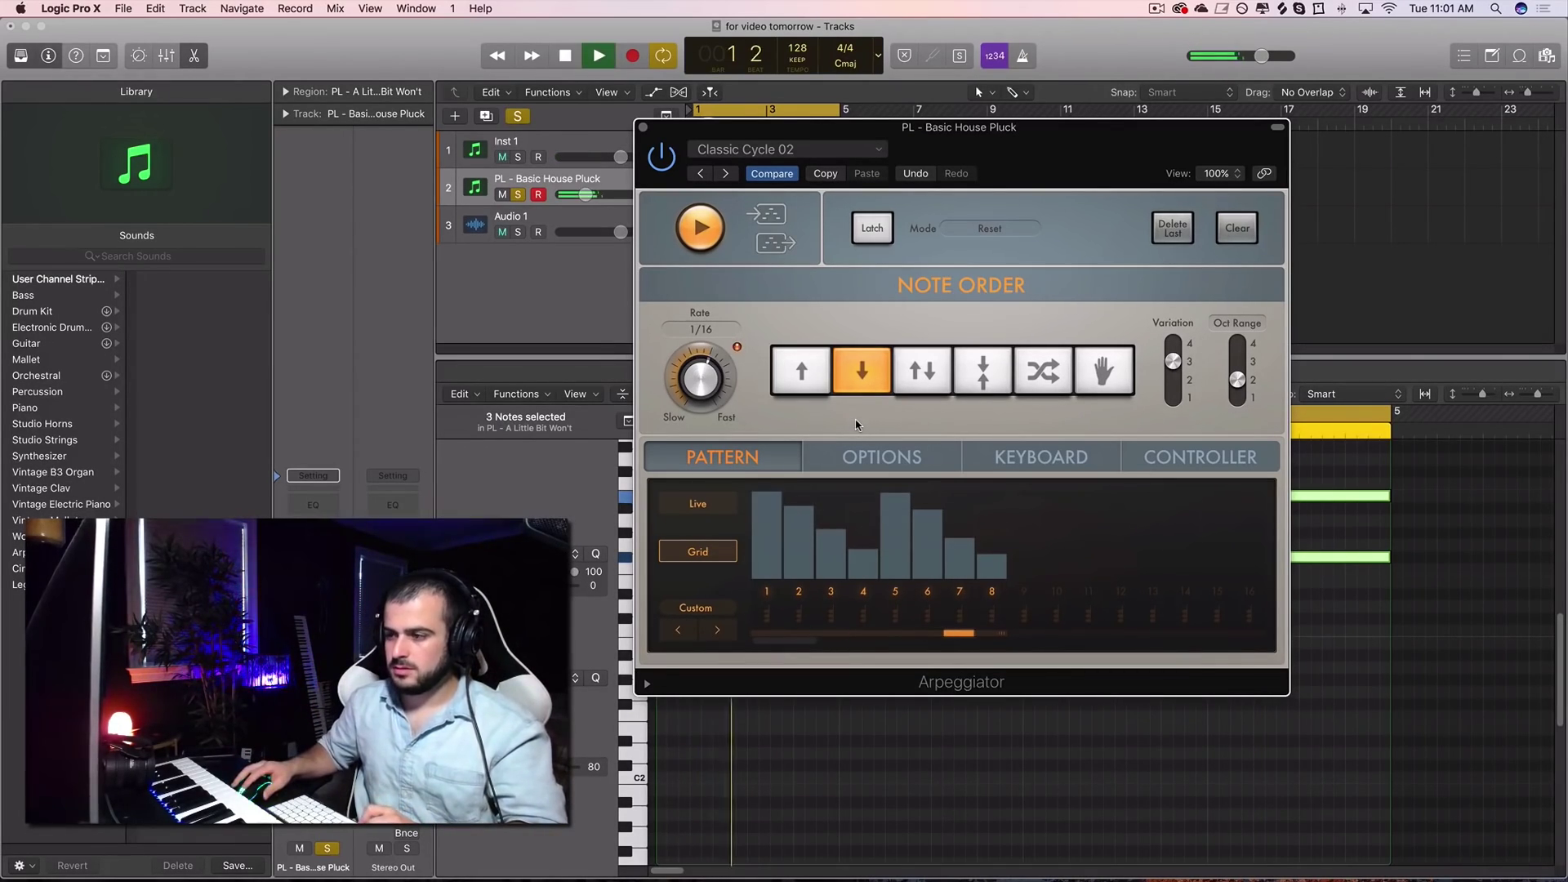
key("s")
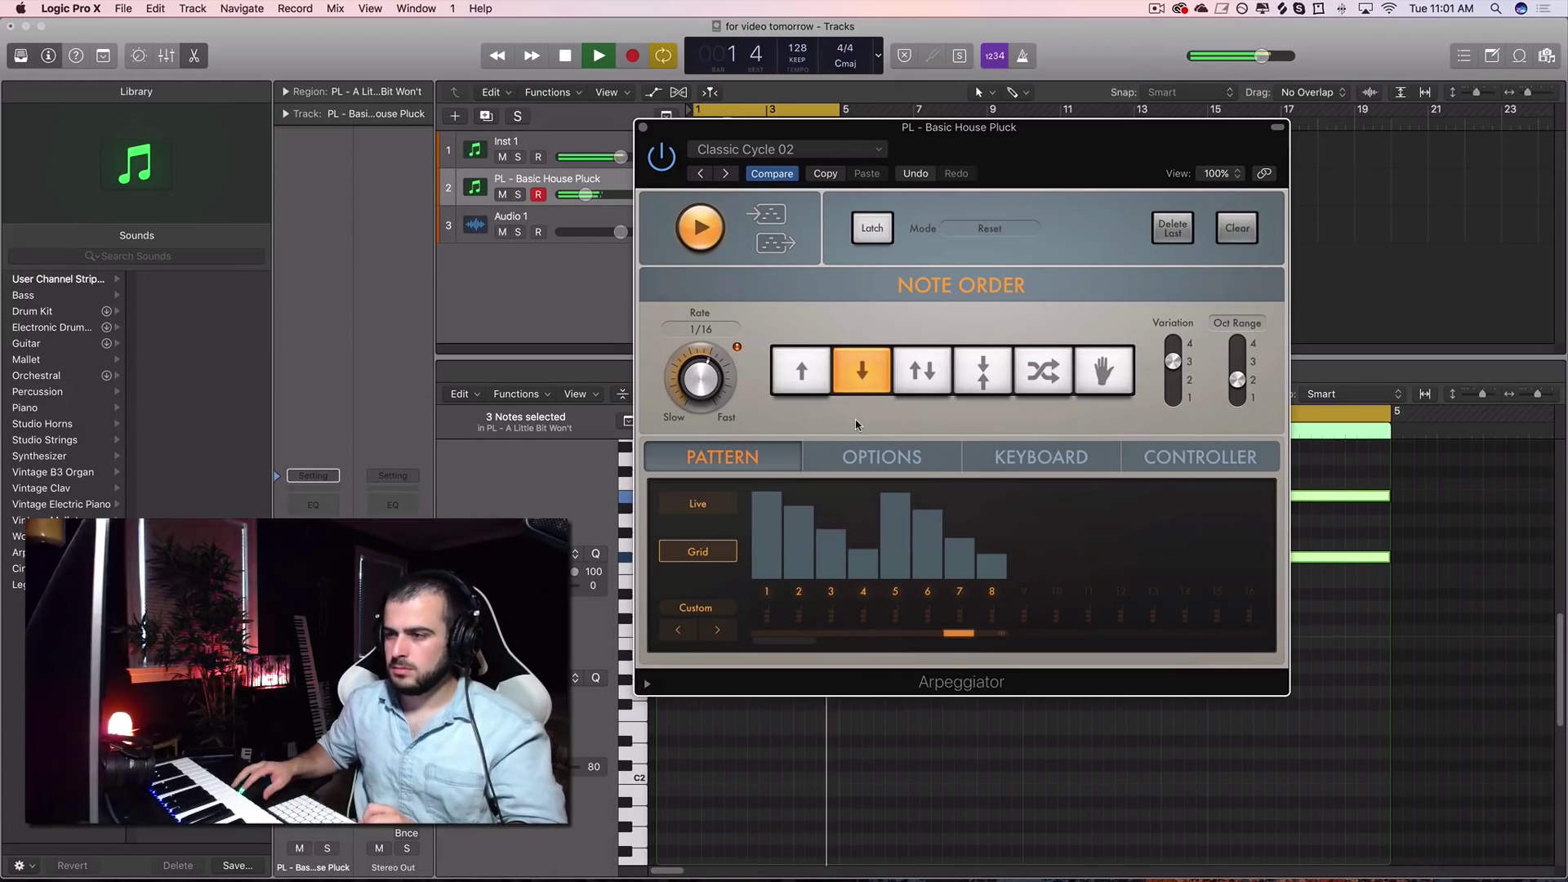
left_click(643, 128)
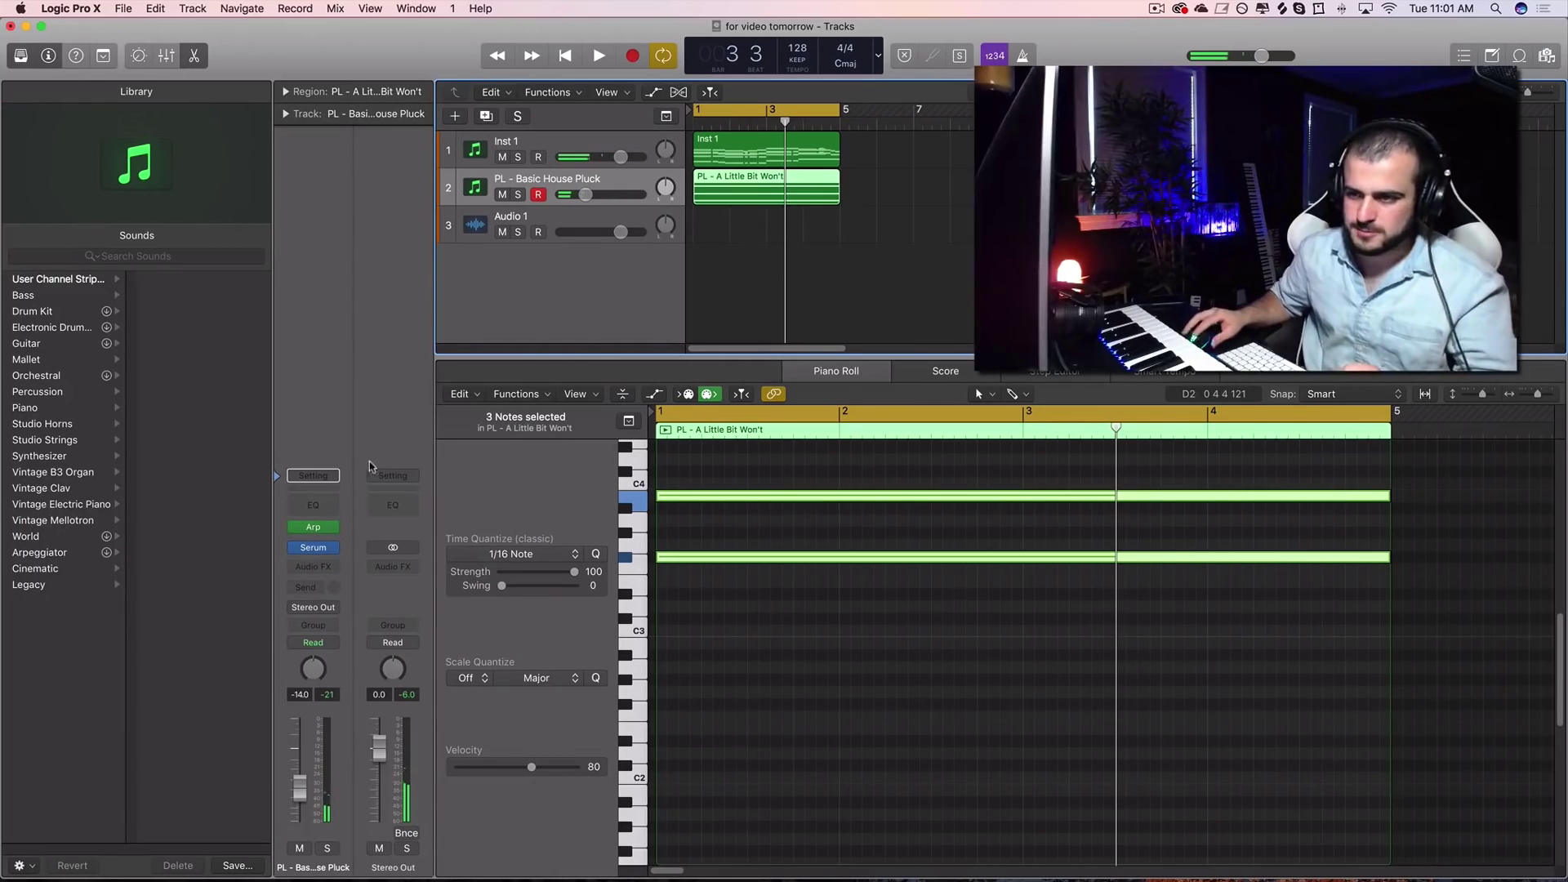
Add a Channel EQ to the pluck track with a 48 dB/Oct high cut, adjusting its cutoff frequency while auditioning the track soloed
left_click(313, 505)
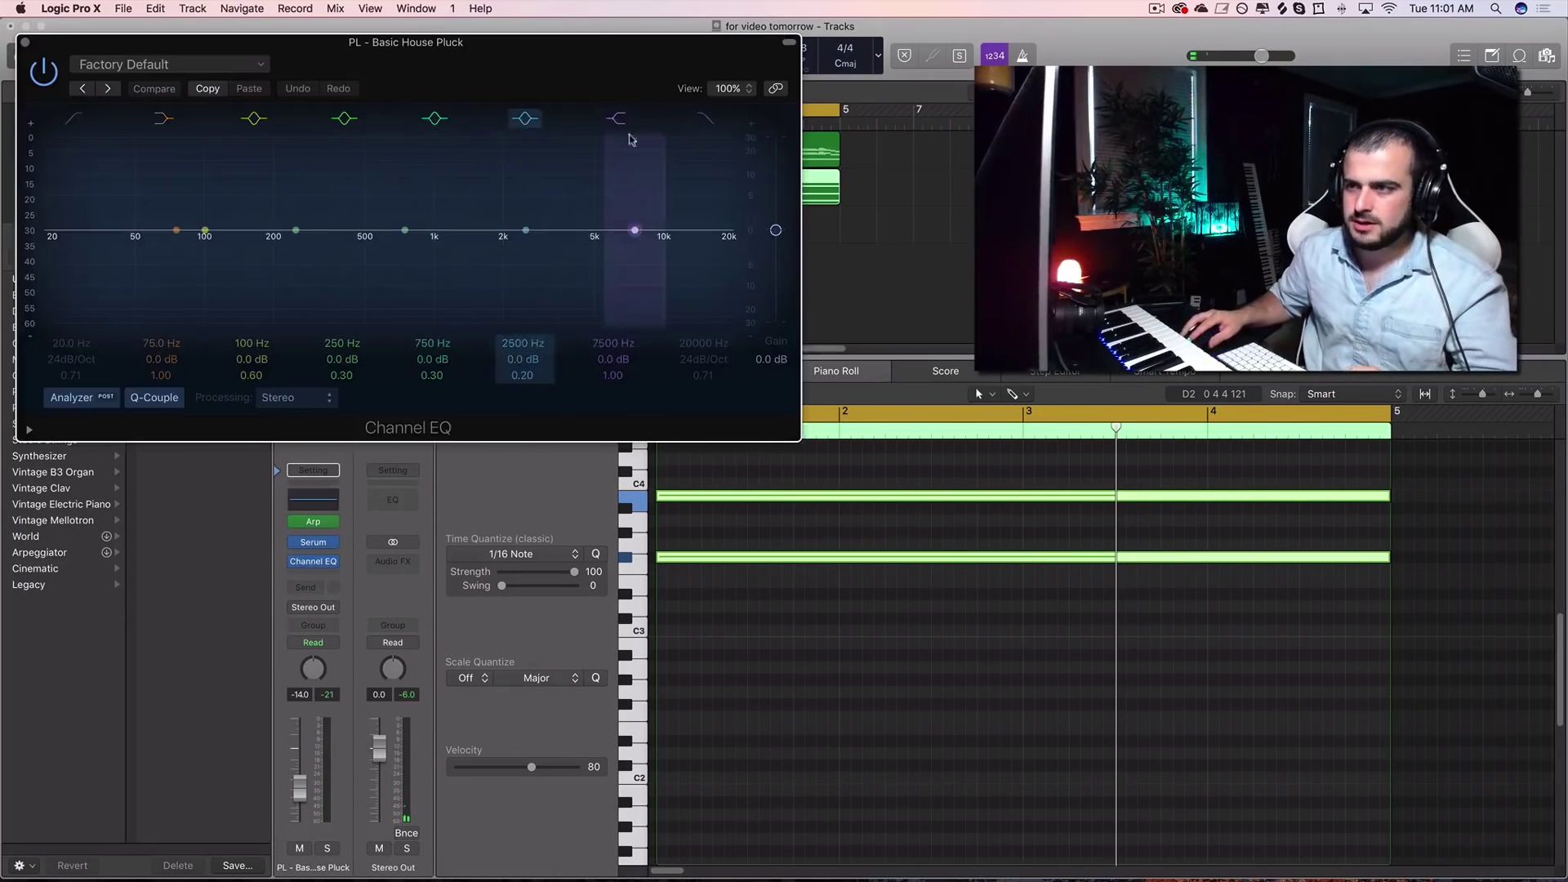
left_click_drag(703, 307, 543, 300)
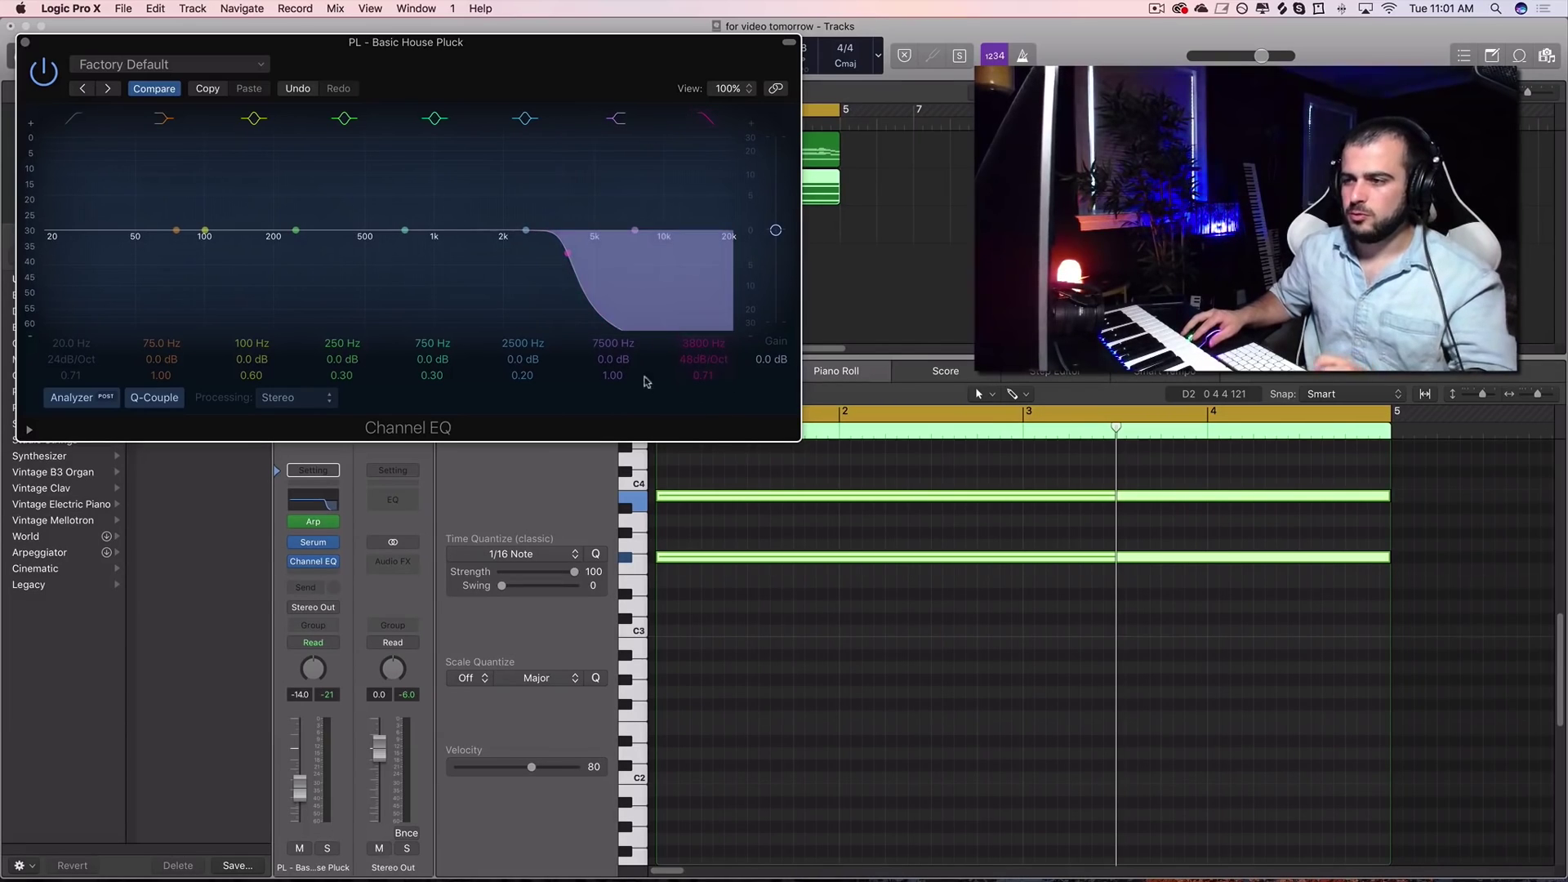
left_click_drag(622, 58, 1001, 88)
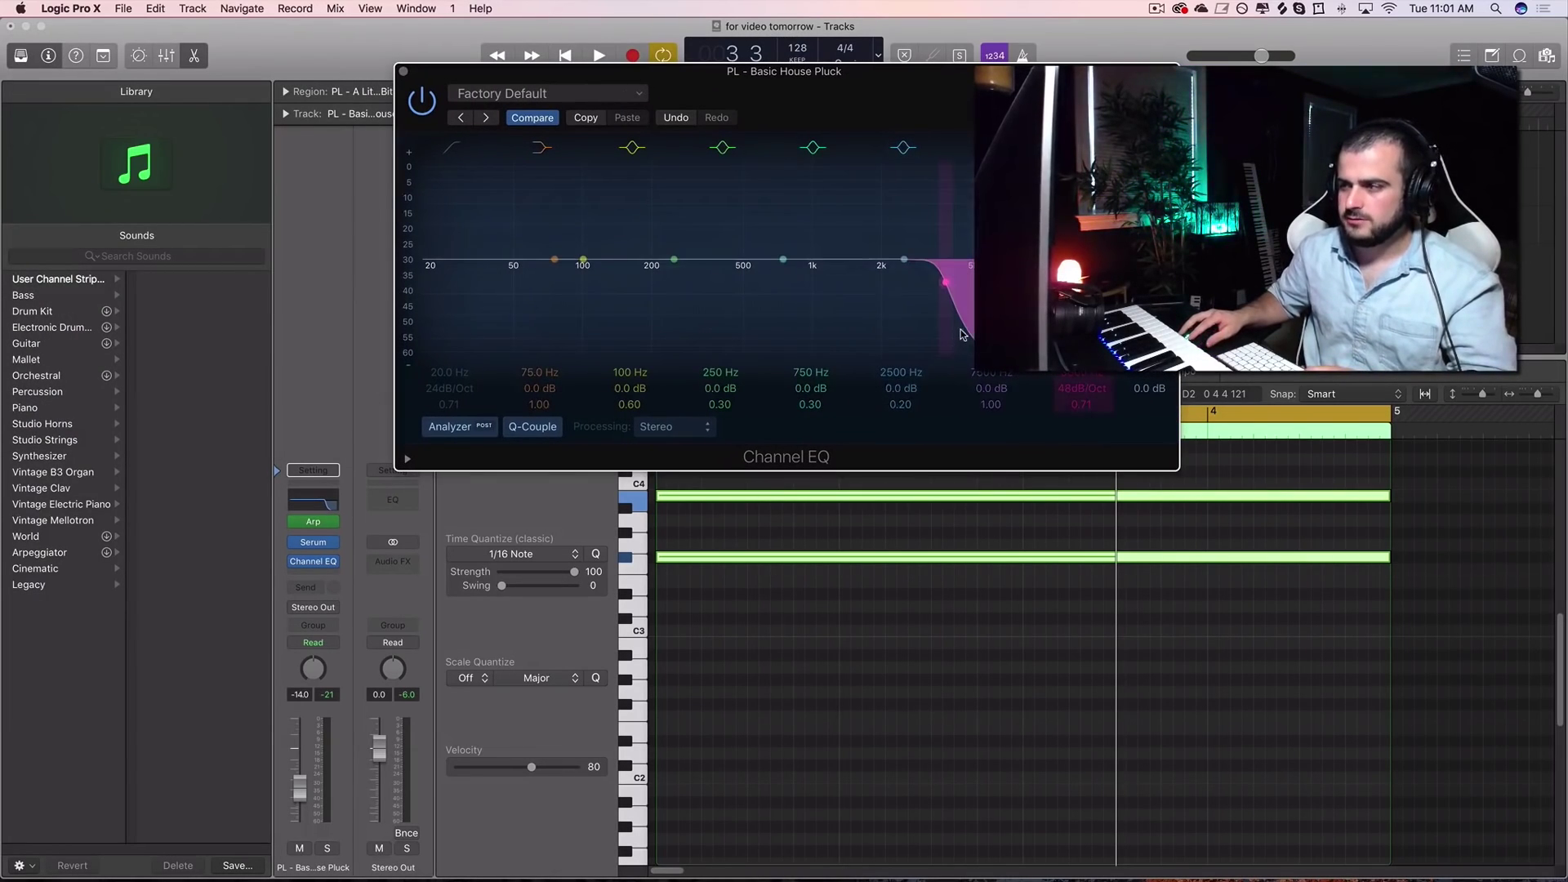
left_click_drag(939, 329, 996, 334)
key("space")
key("s")
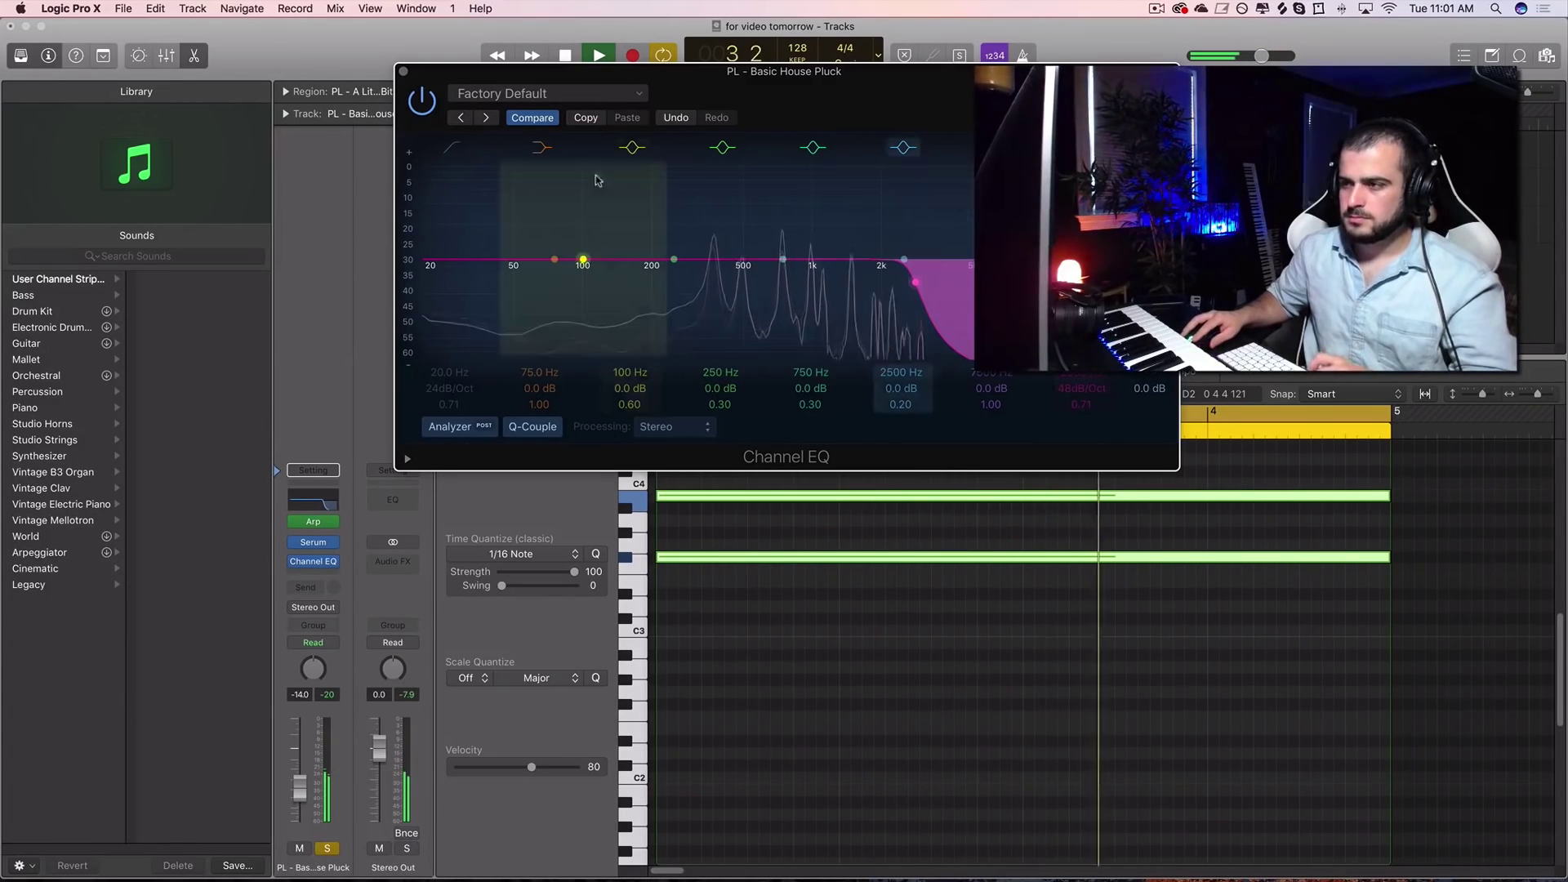
Bypass the Channel EQ on the pluck track, stop playback and close its window
left_click(422, 102)
key("space")
left_click(403, 72)
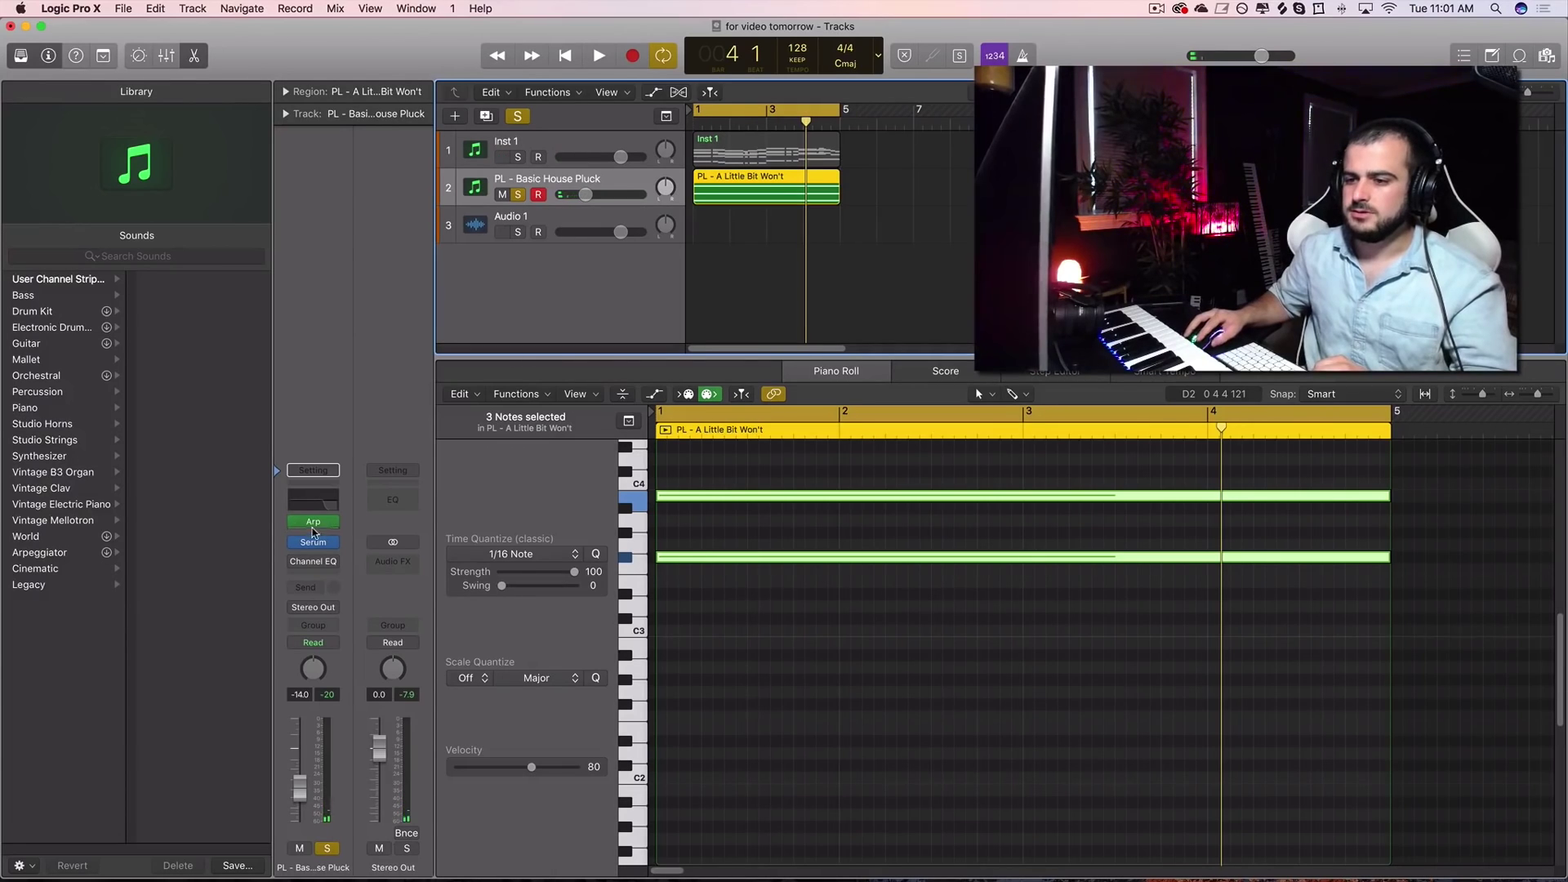
Reduce the Env 2 modulation of the filter cutoff in Serum during soloed playback, and close the plug-in
left_click(313, 499)
key("space")
left_click(197, 405)
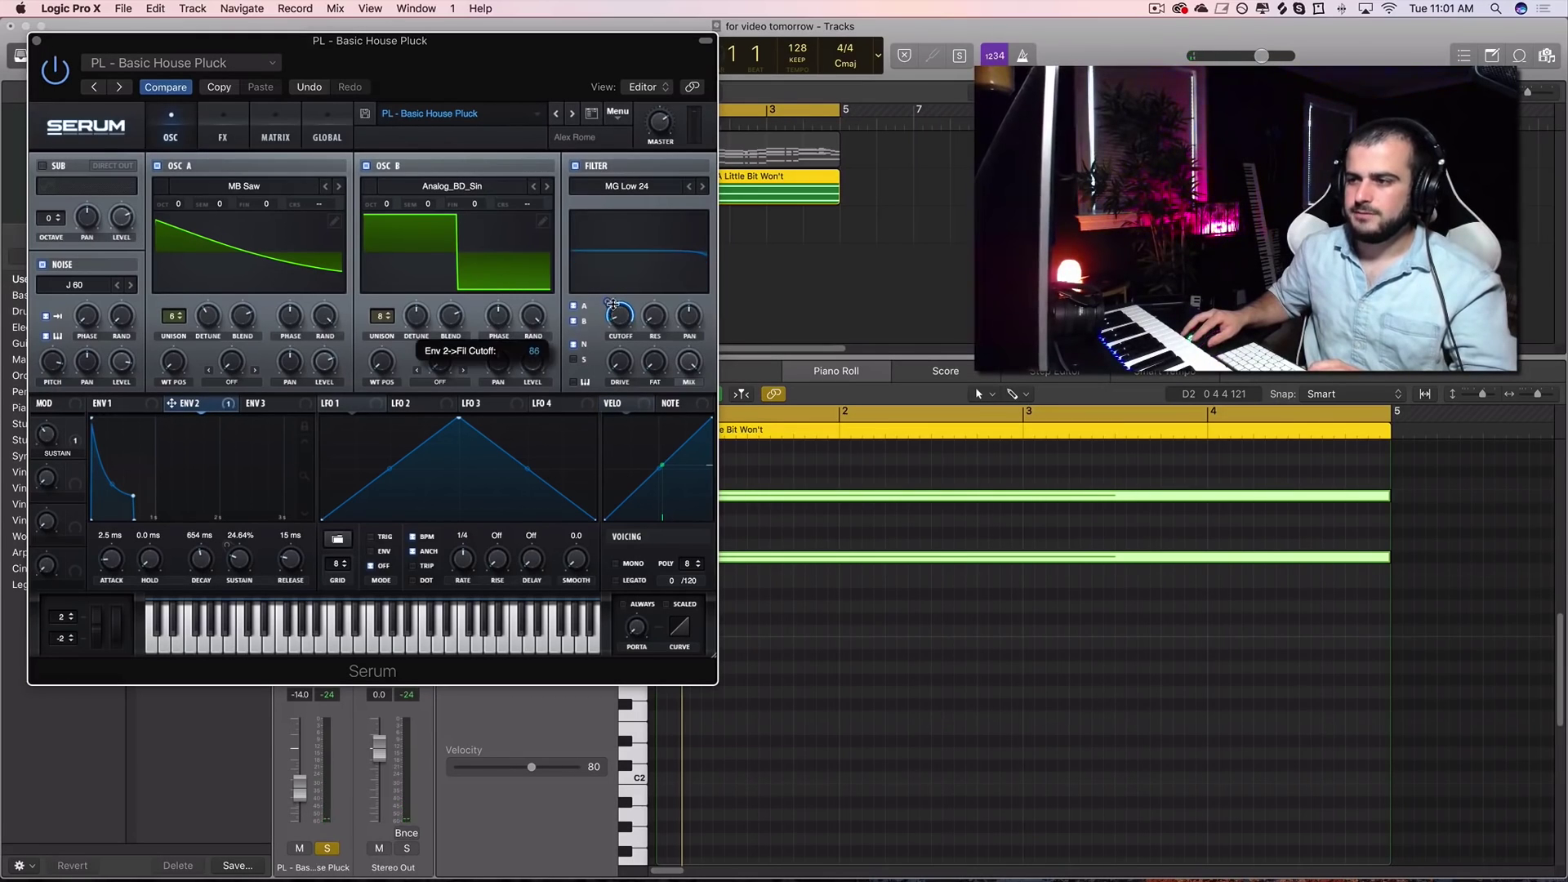
left_click_drag(611, 304, 608, 324)
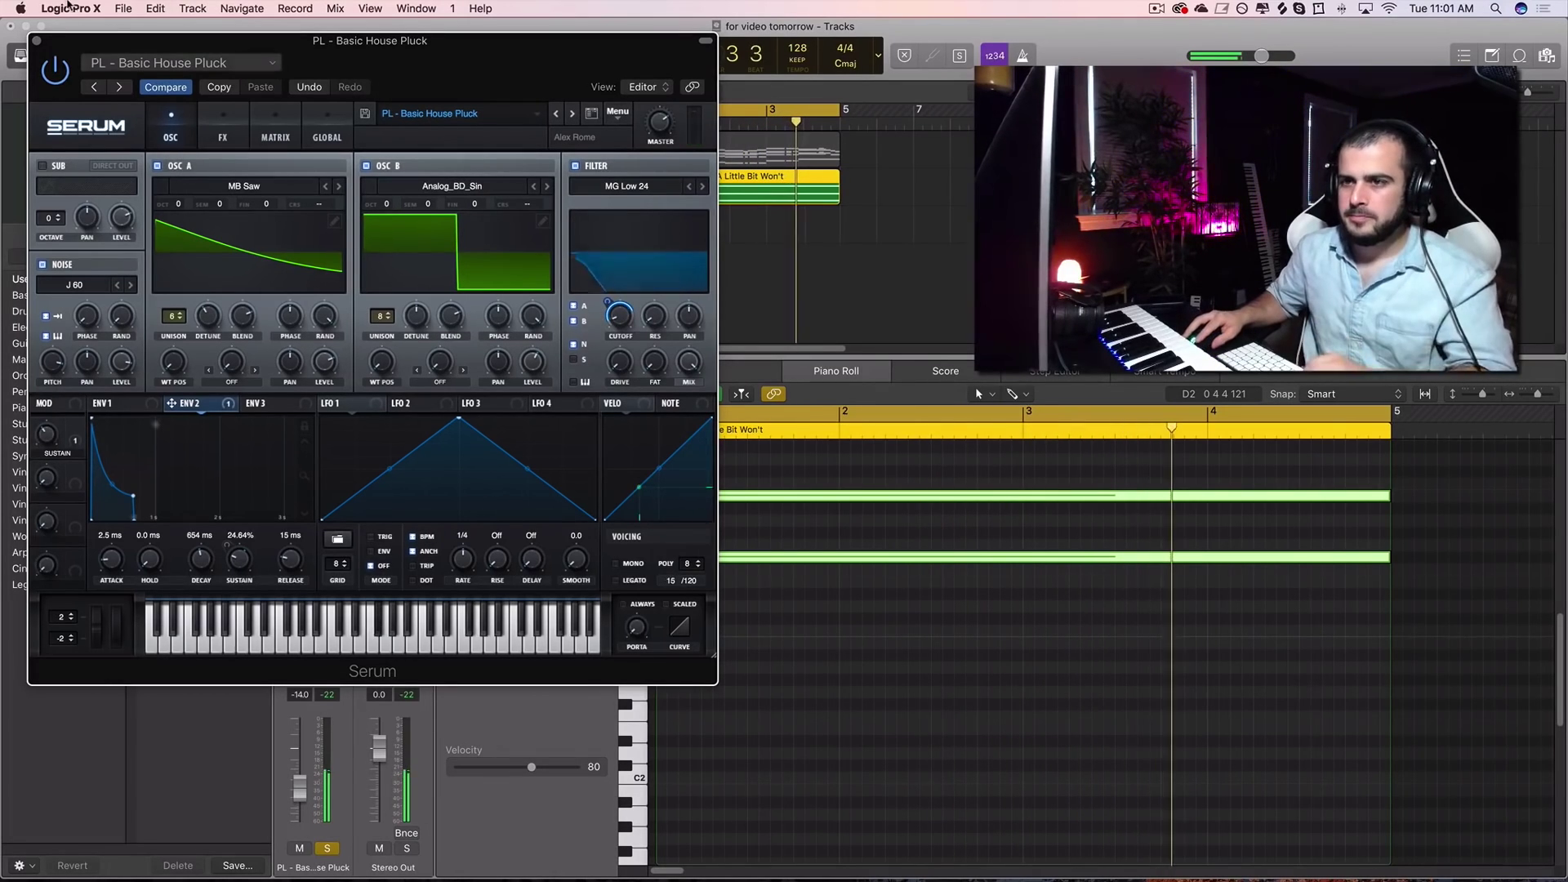
key("space")
left_click(36, 40)
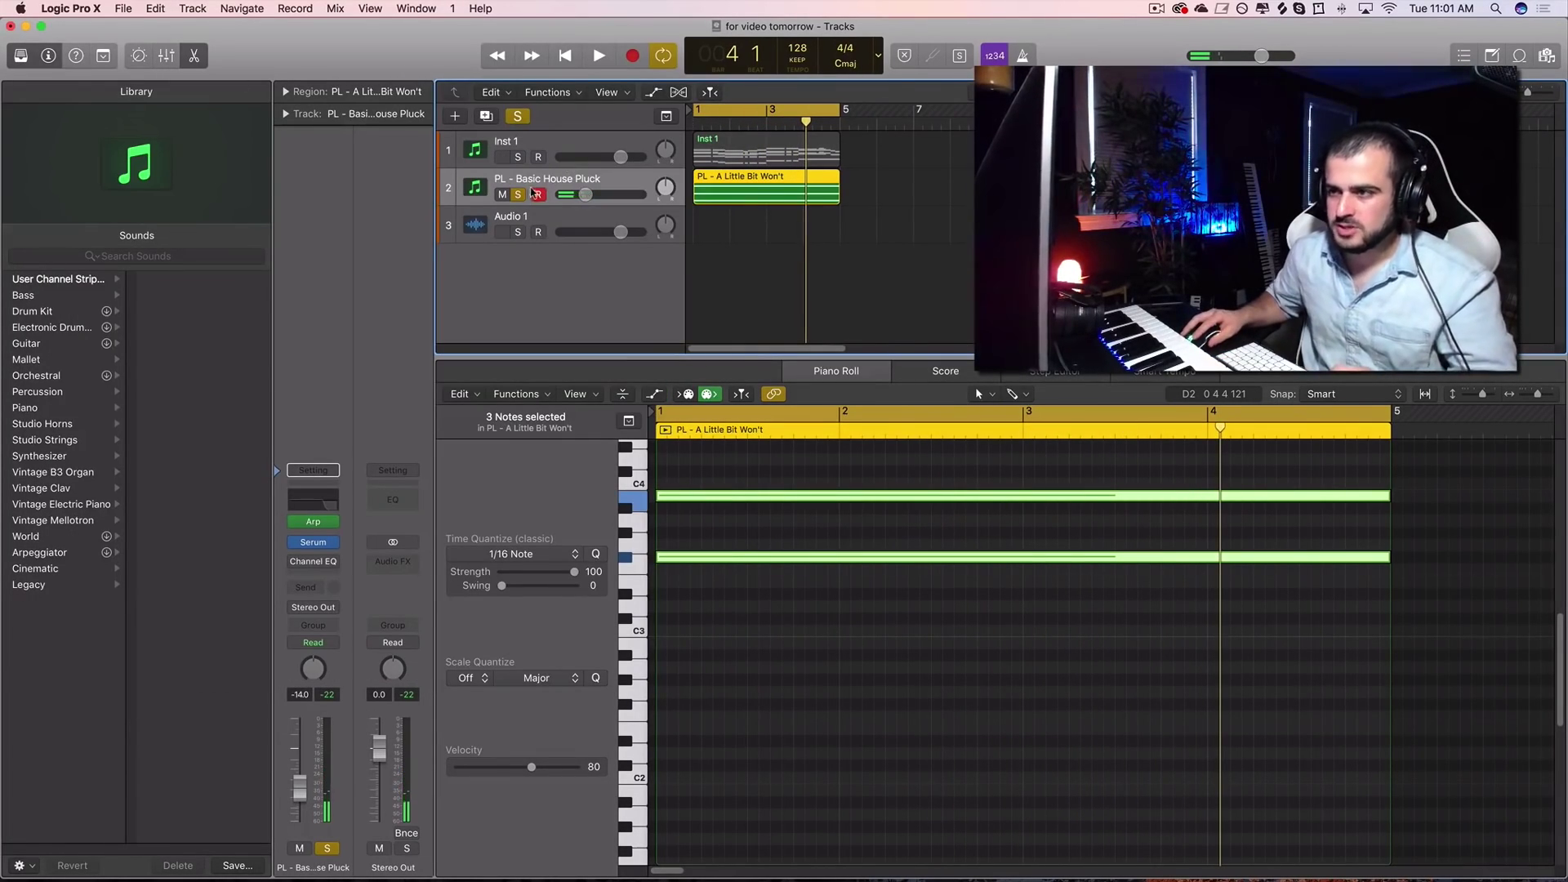
Take the pluck track off solo and raise its volume to -11.6 dB while playing it with Inst 1
left_click(518, 195)
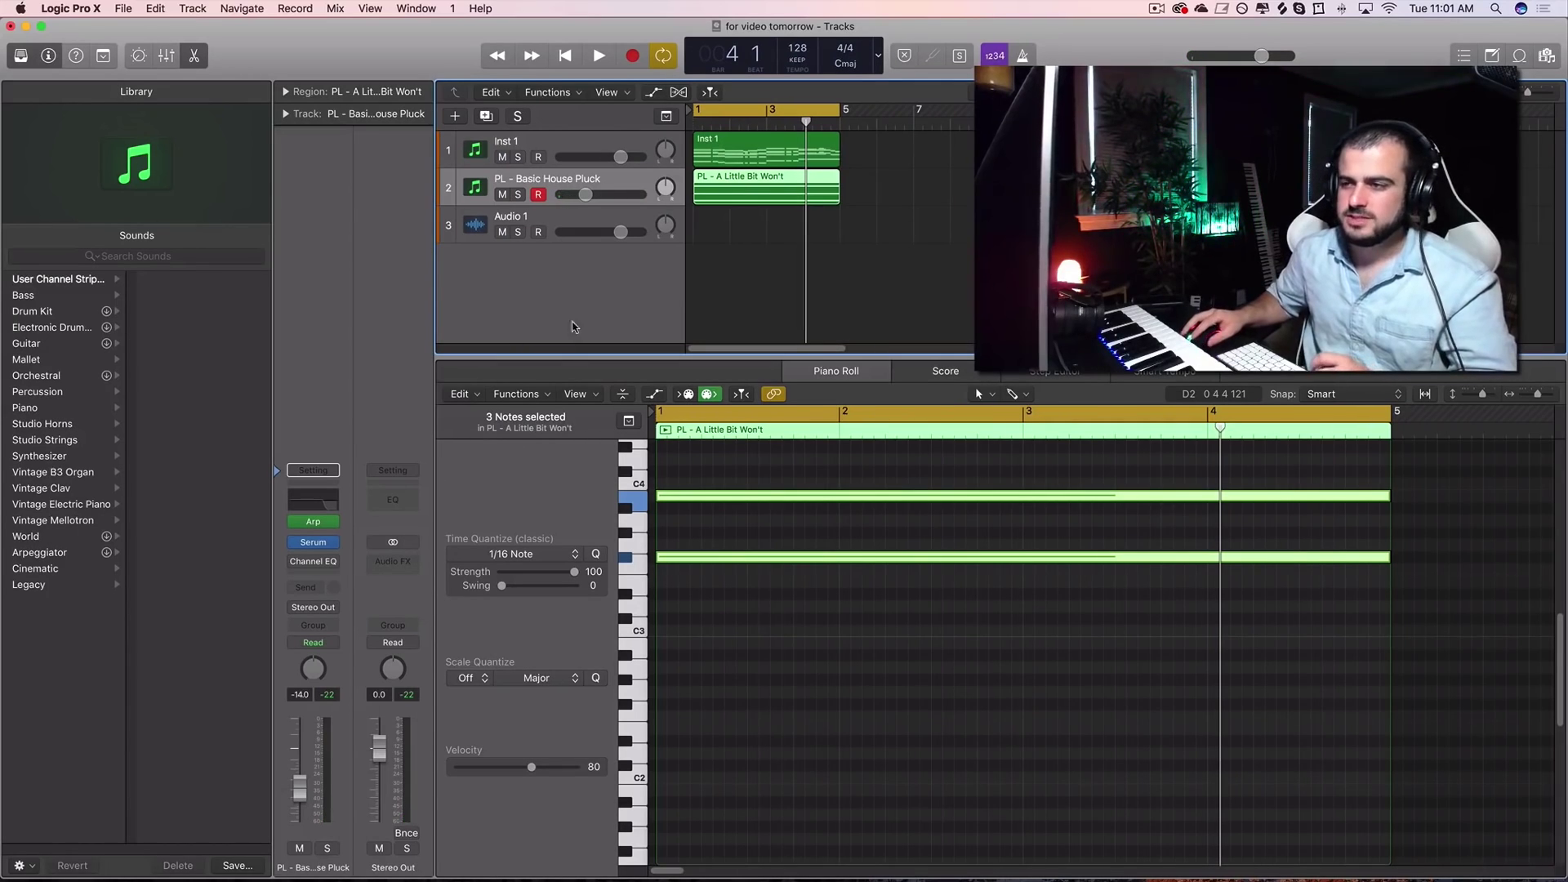
key("space")
left_click_drag(585, 195, 602, 197)
key("space")
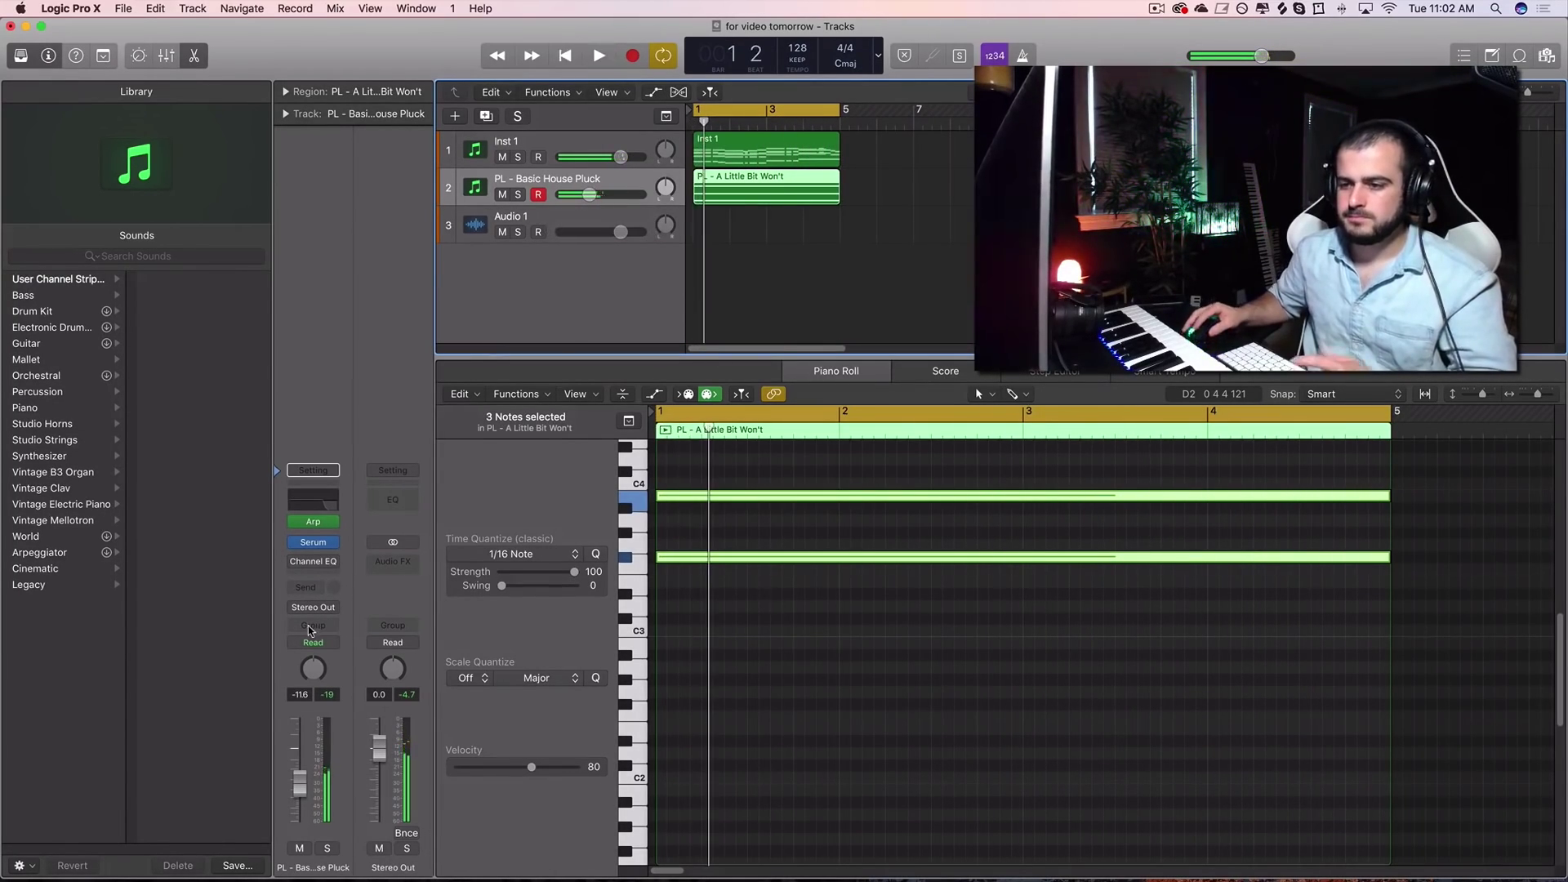
Solo the pluck track and insert a stereo ChromaVerb reverb after its Channel EQ
left_click(518, 195)
left_click(320, 572)
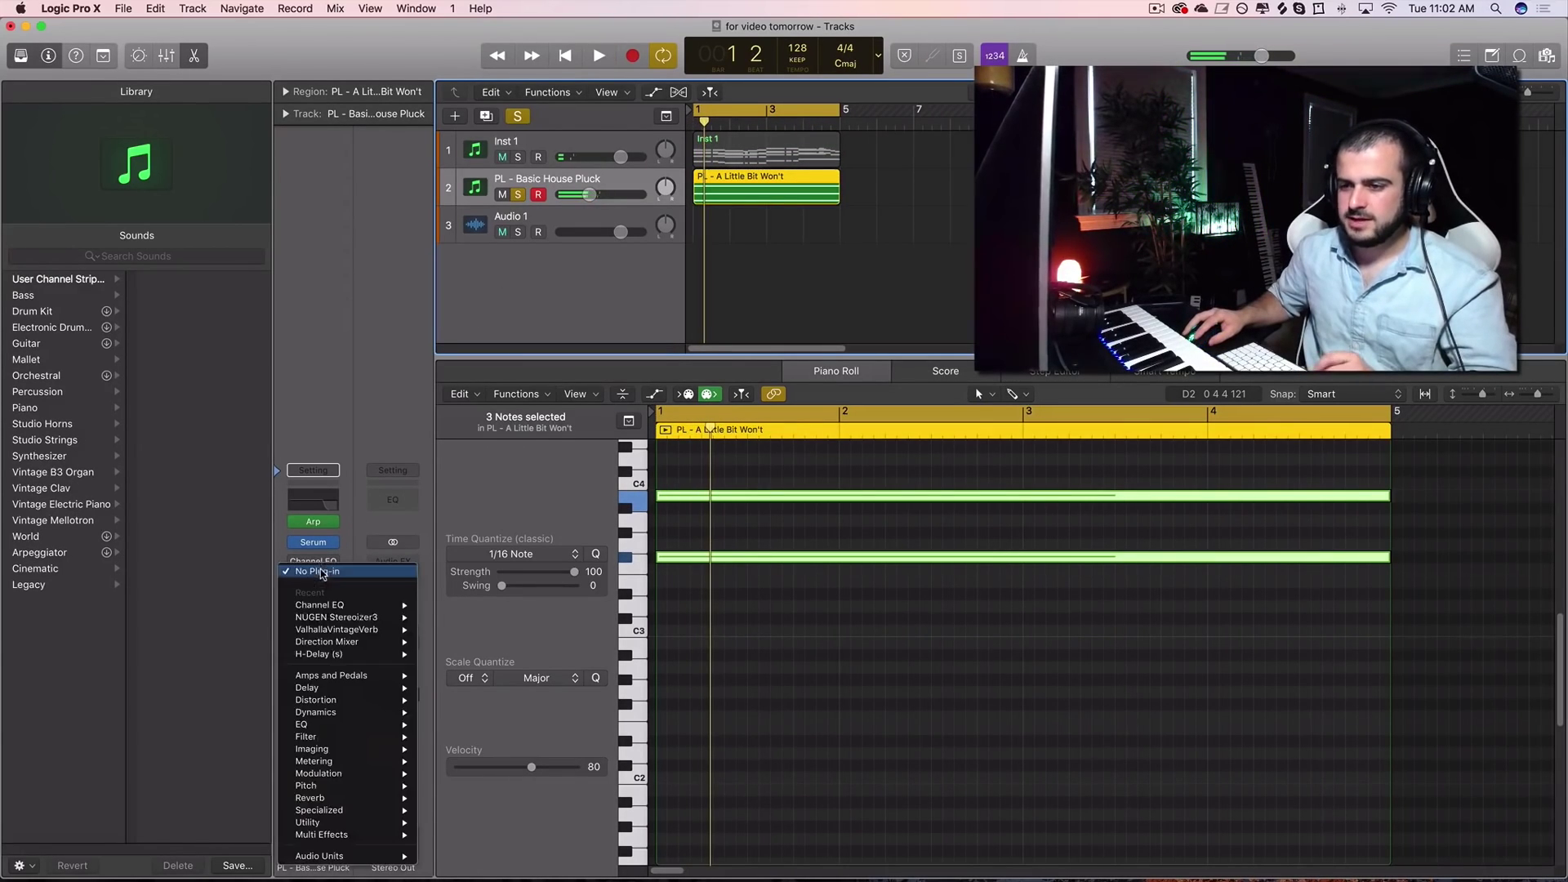
mouse_move(360, 798)
mouse_move(466, 801)
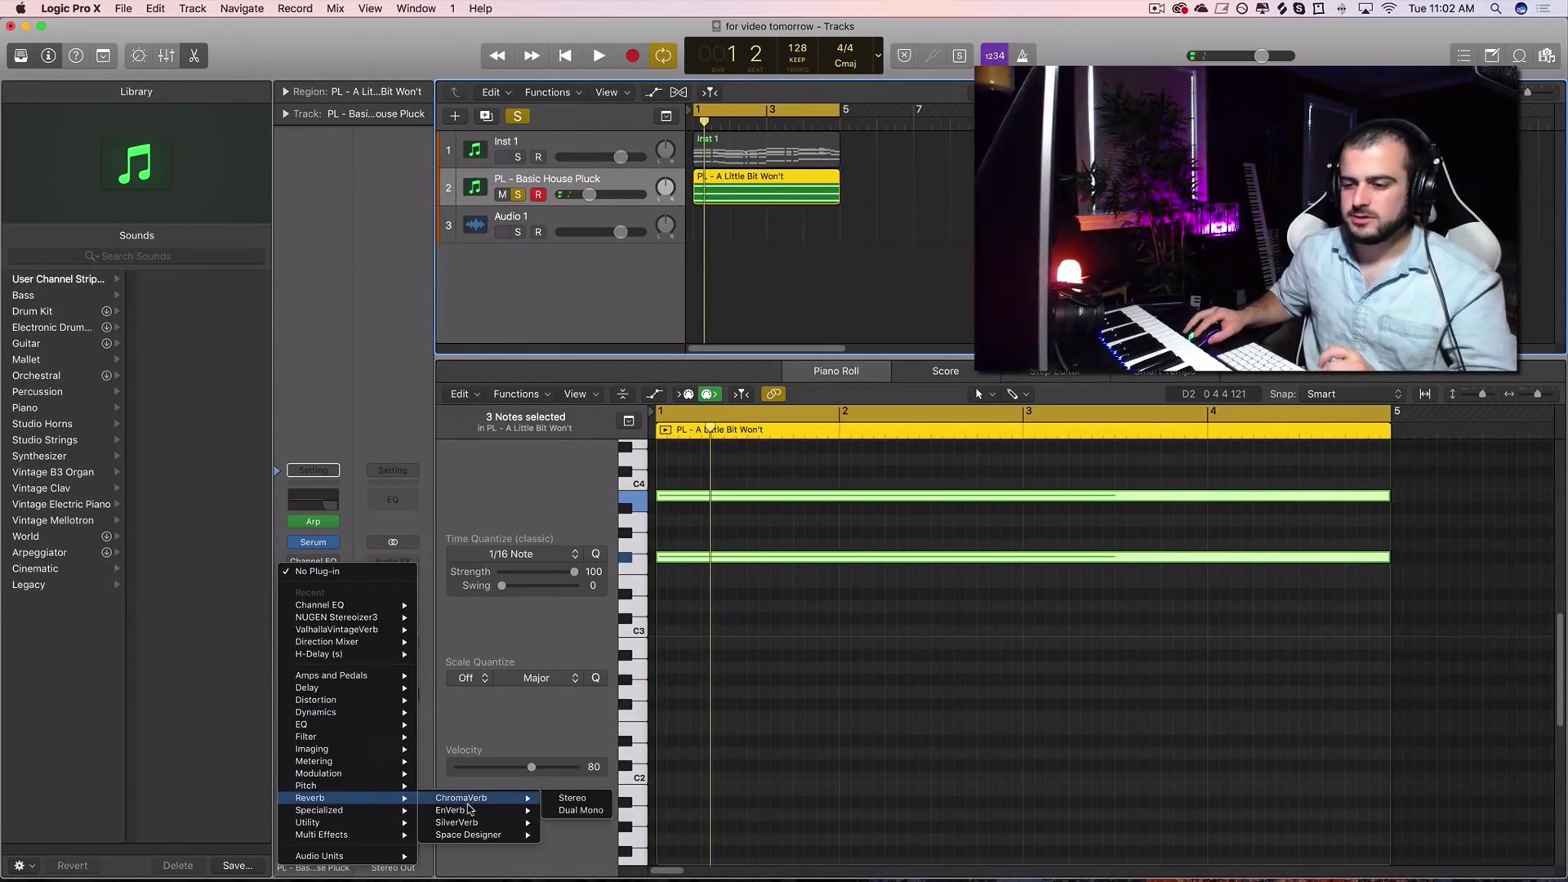
left_click(563, 804)
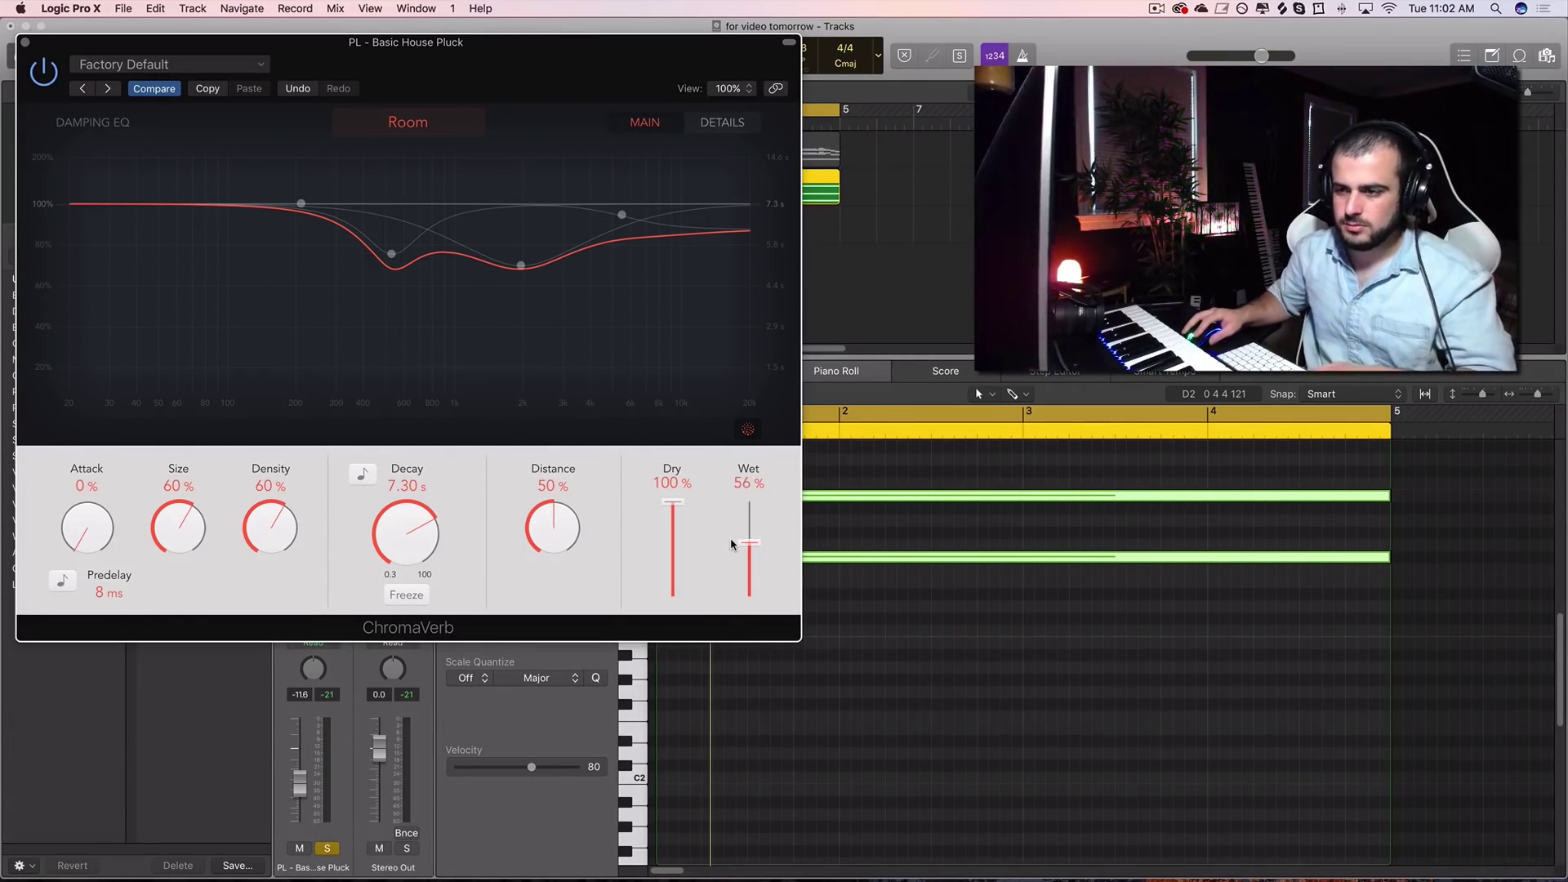
Set ChromaVerb's wet level to 67% and damp the high band to a 0.10x ratio at 4600 Hz during playback, then close it
key("space")
left_click_drag(732, 544, 733, 534)
left_click_drag(626, 219, 612, 400)
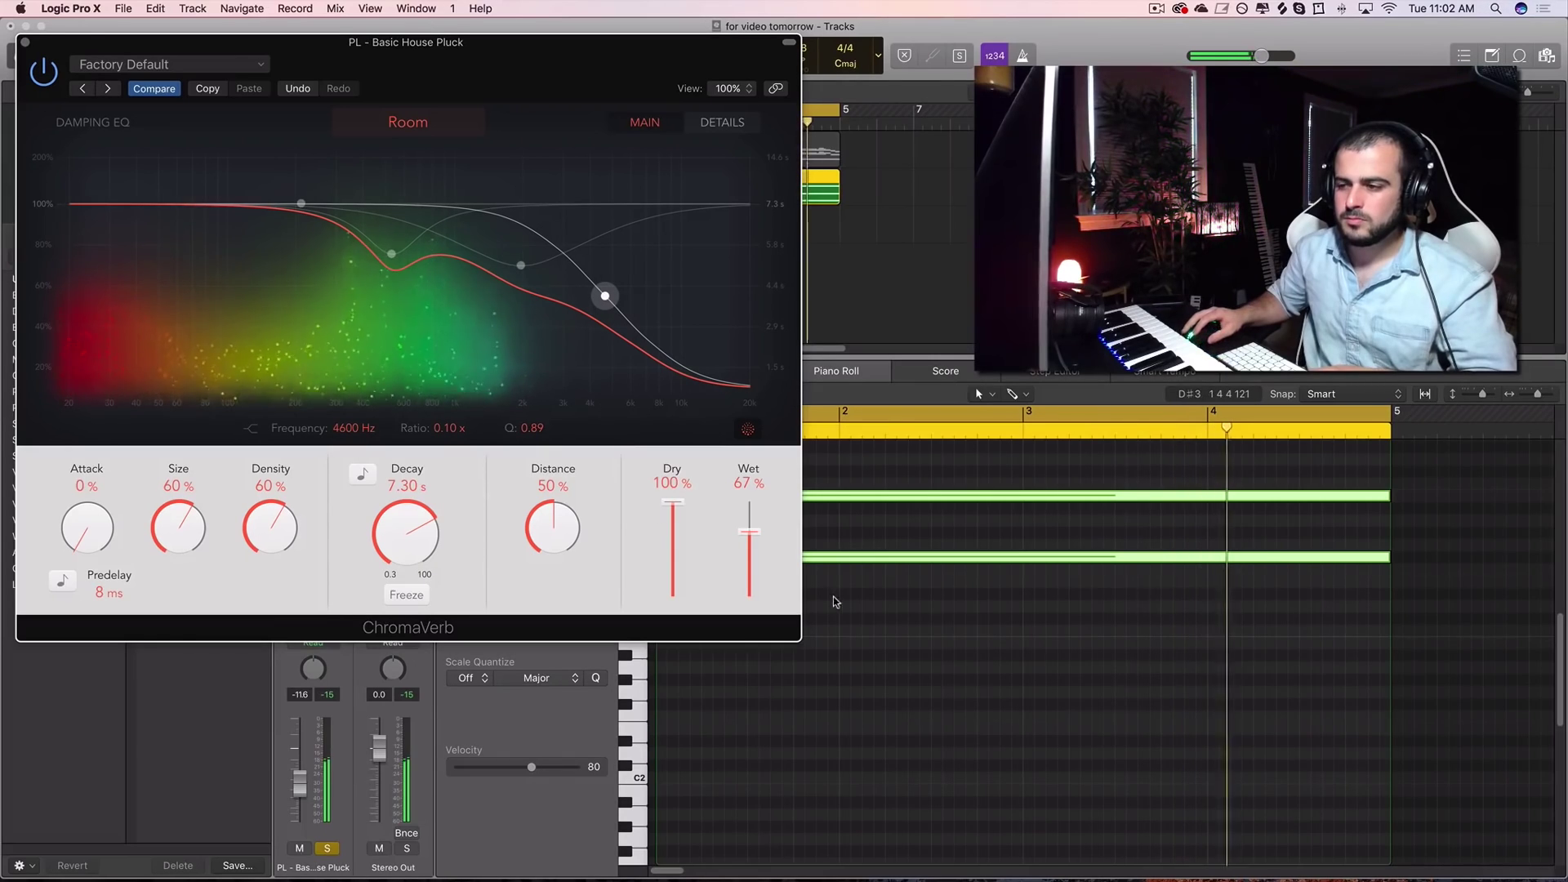
left_click(26, 43)
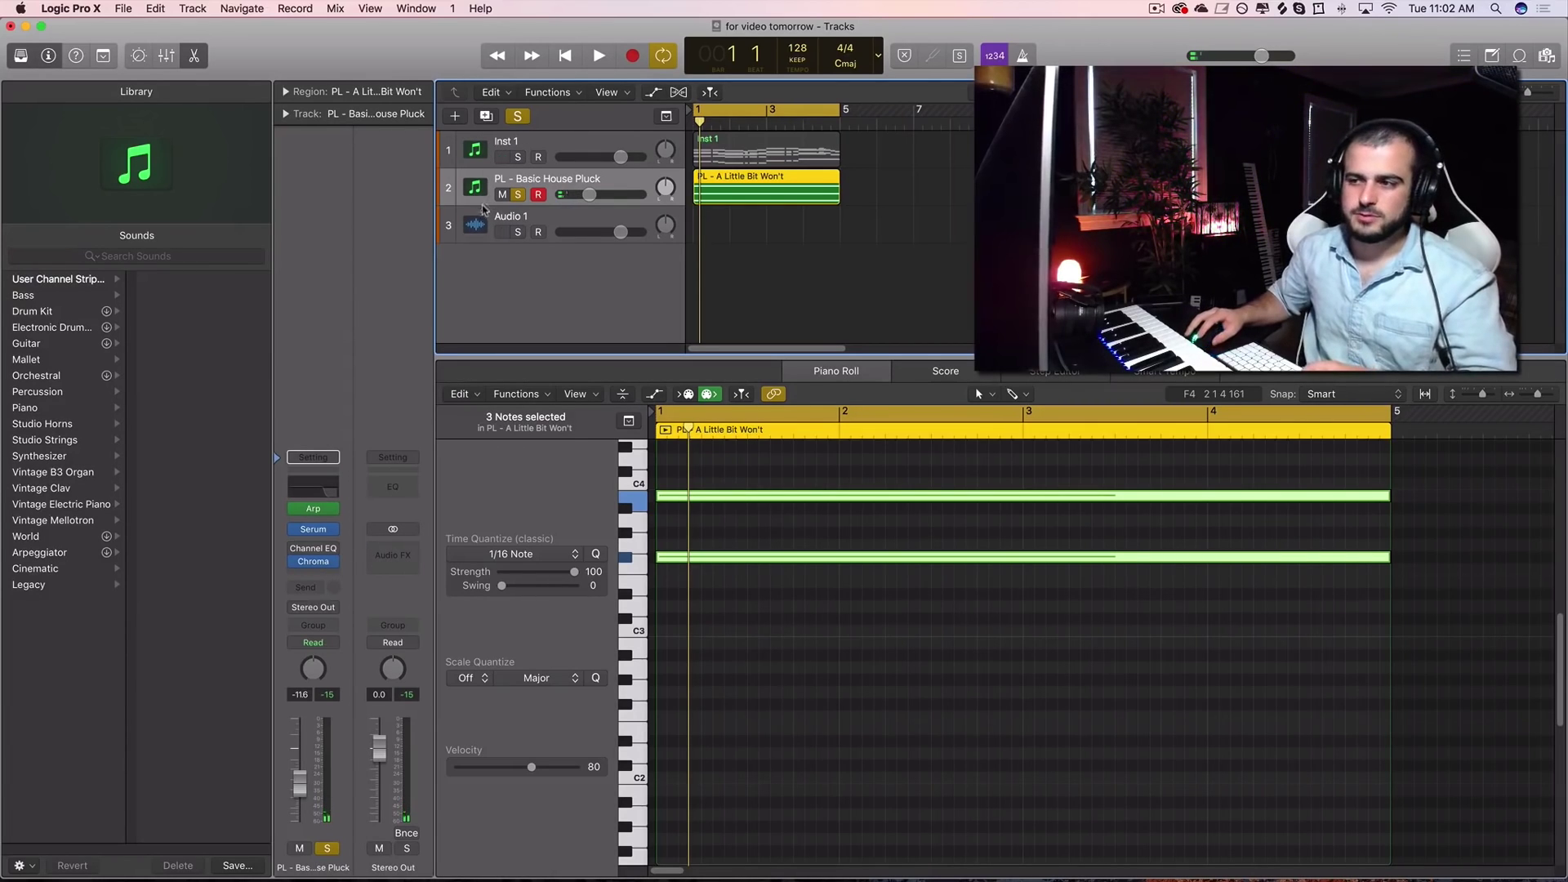
Take the pluck track off solo and lower its volume to -17.6 dB while playing it with Inst 1
key("space")
left_click(518, 195)
left_click_drag(589, 195, 581, 196)
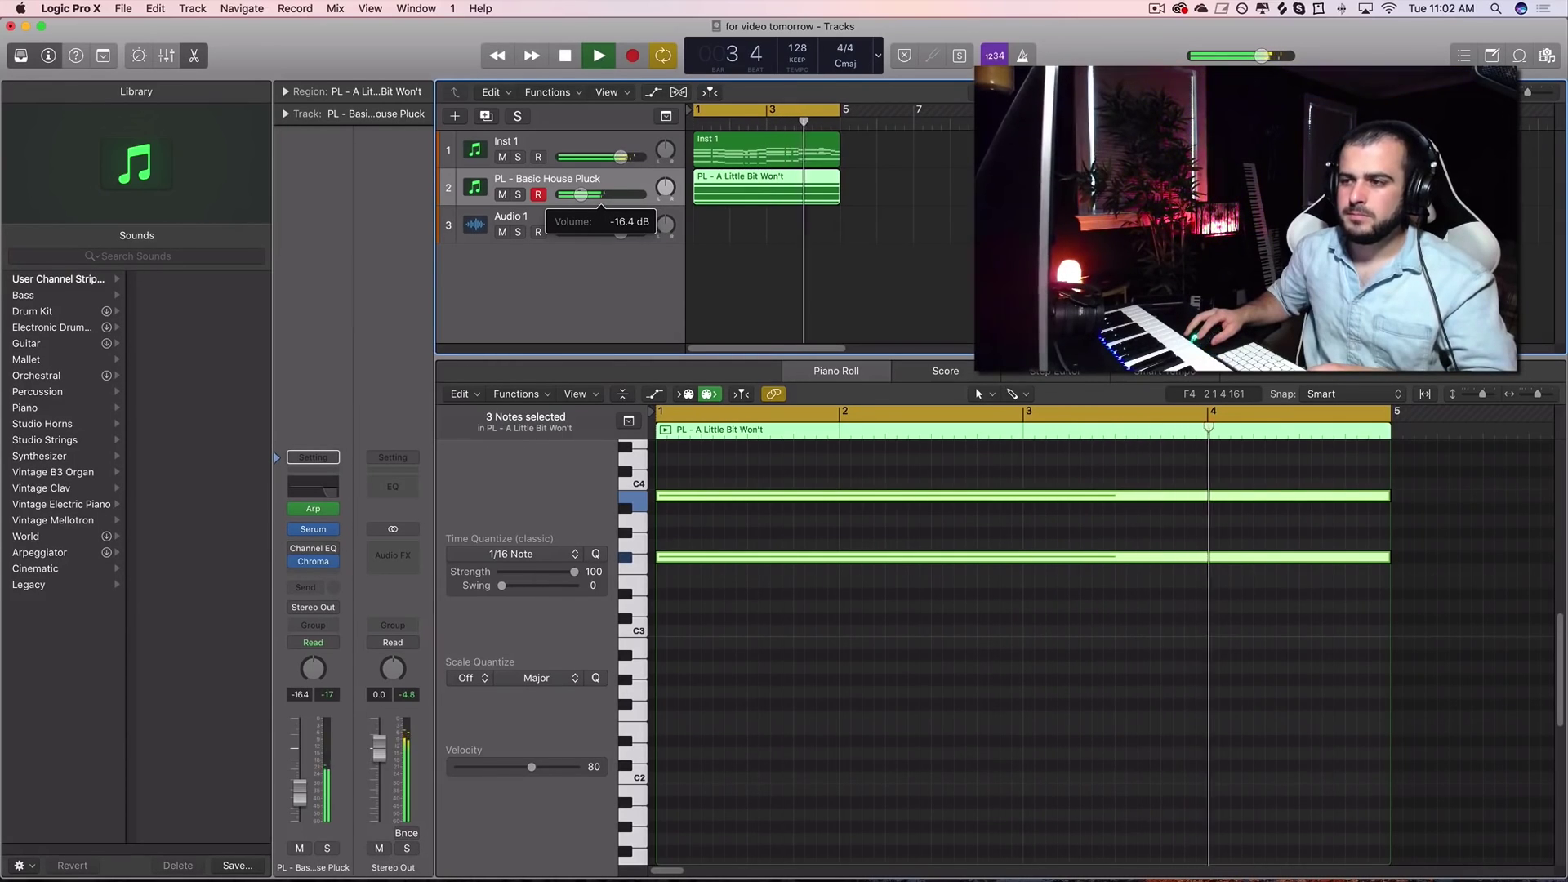
key("space")
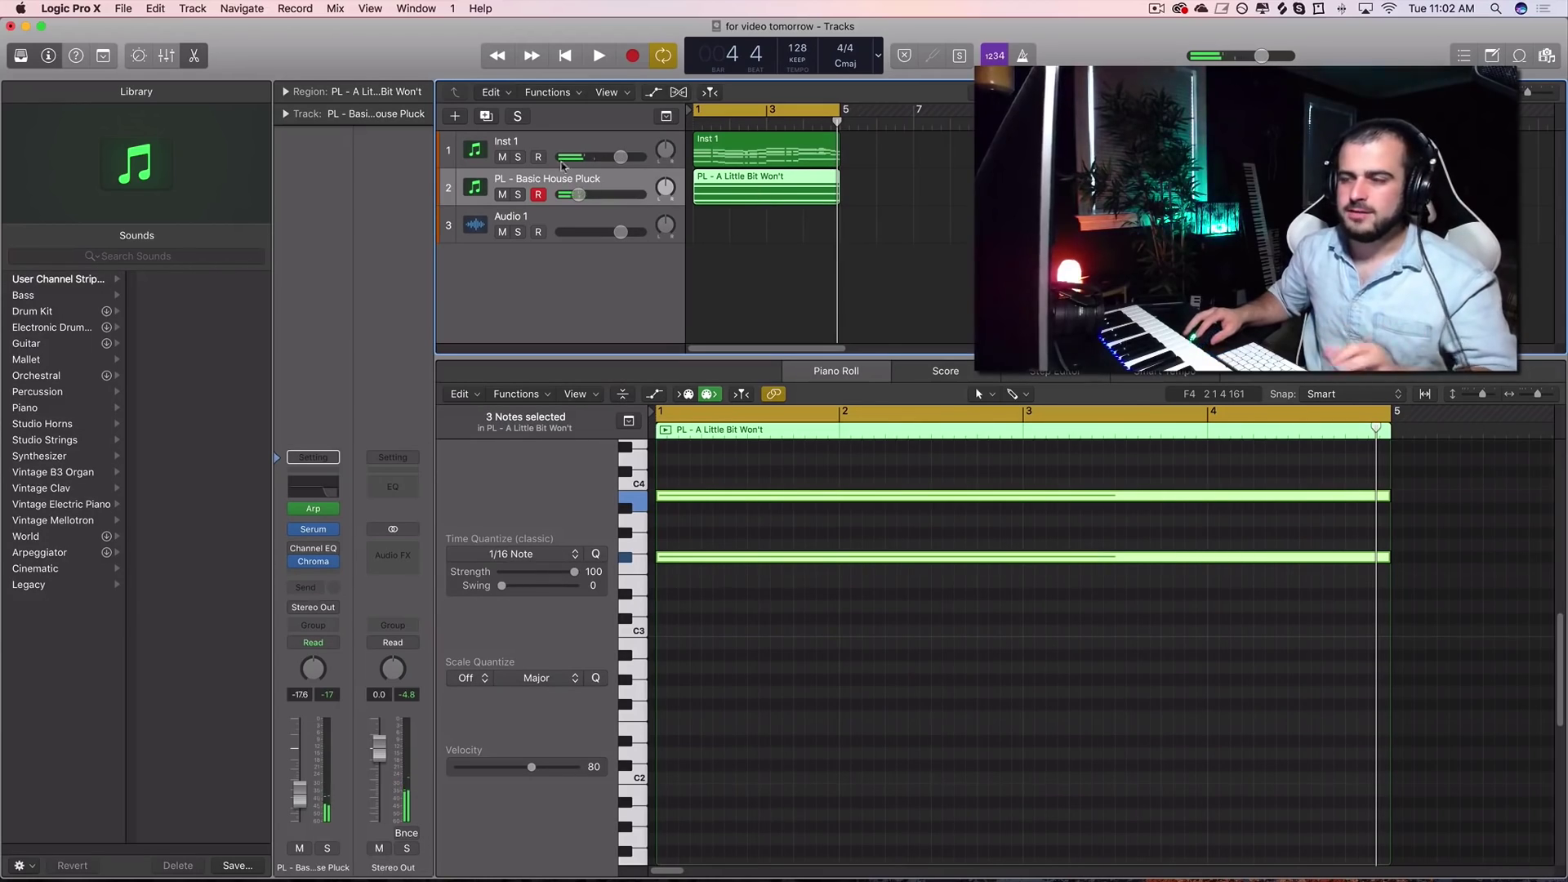
Compare the pluck track soloed and together with Inst 1, leaving it soloed with playback stopped
left_click(518, 194)
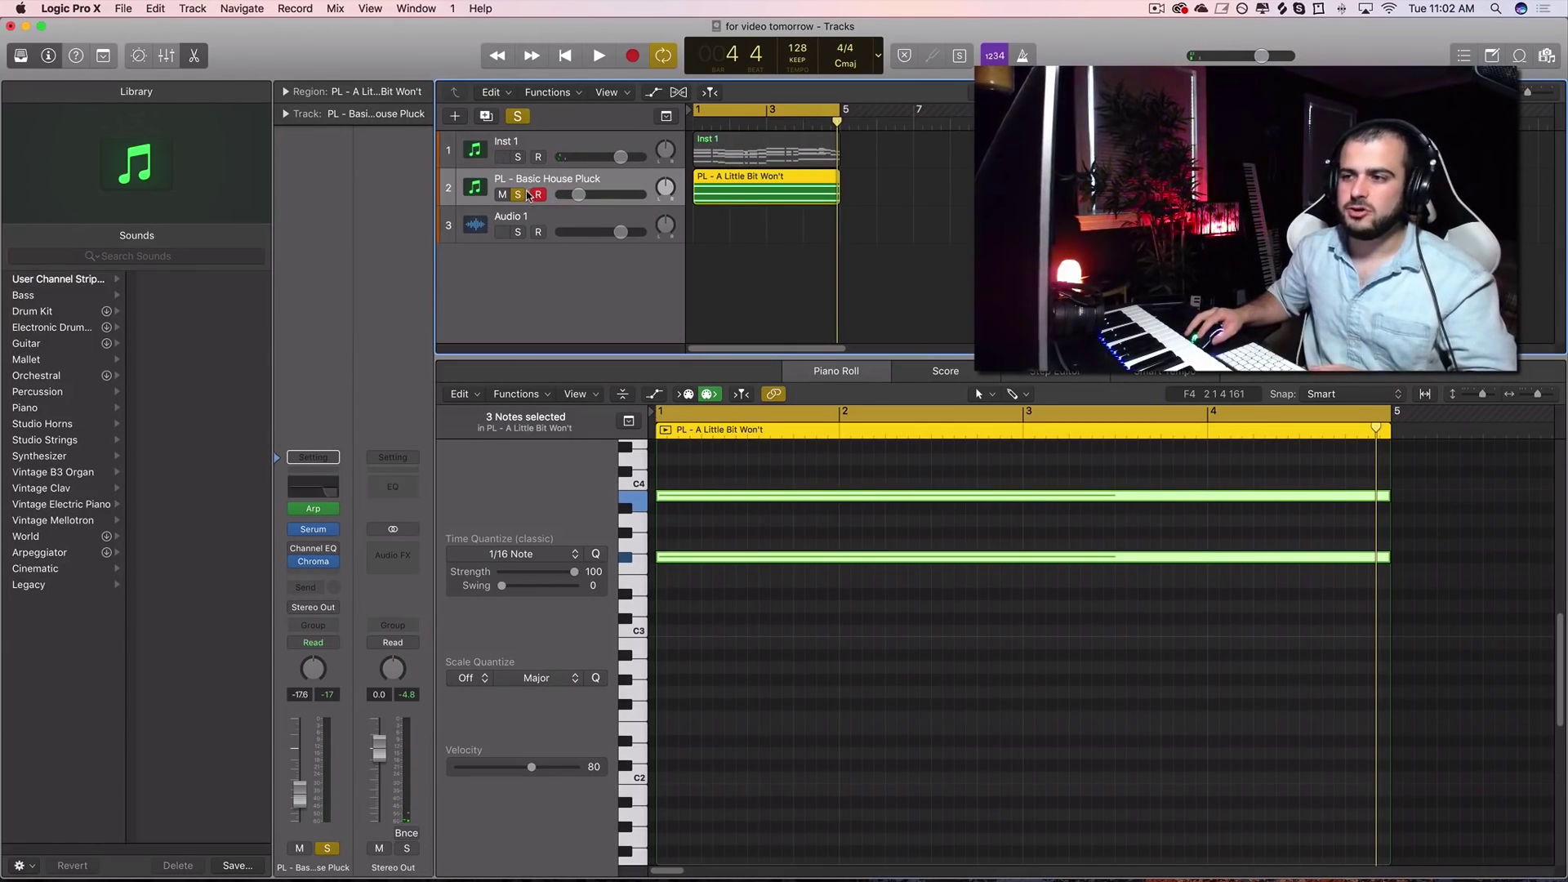
key("space")
left_click(519, 194)
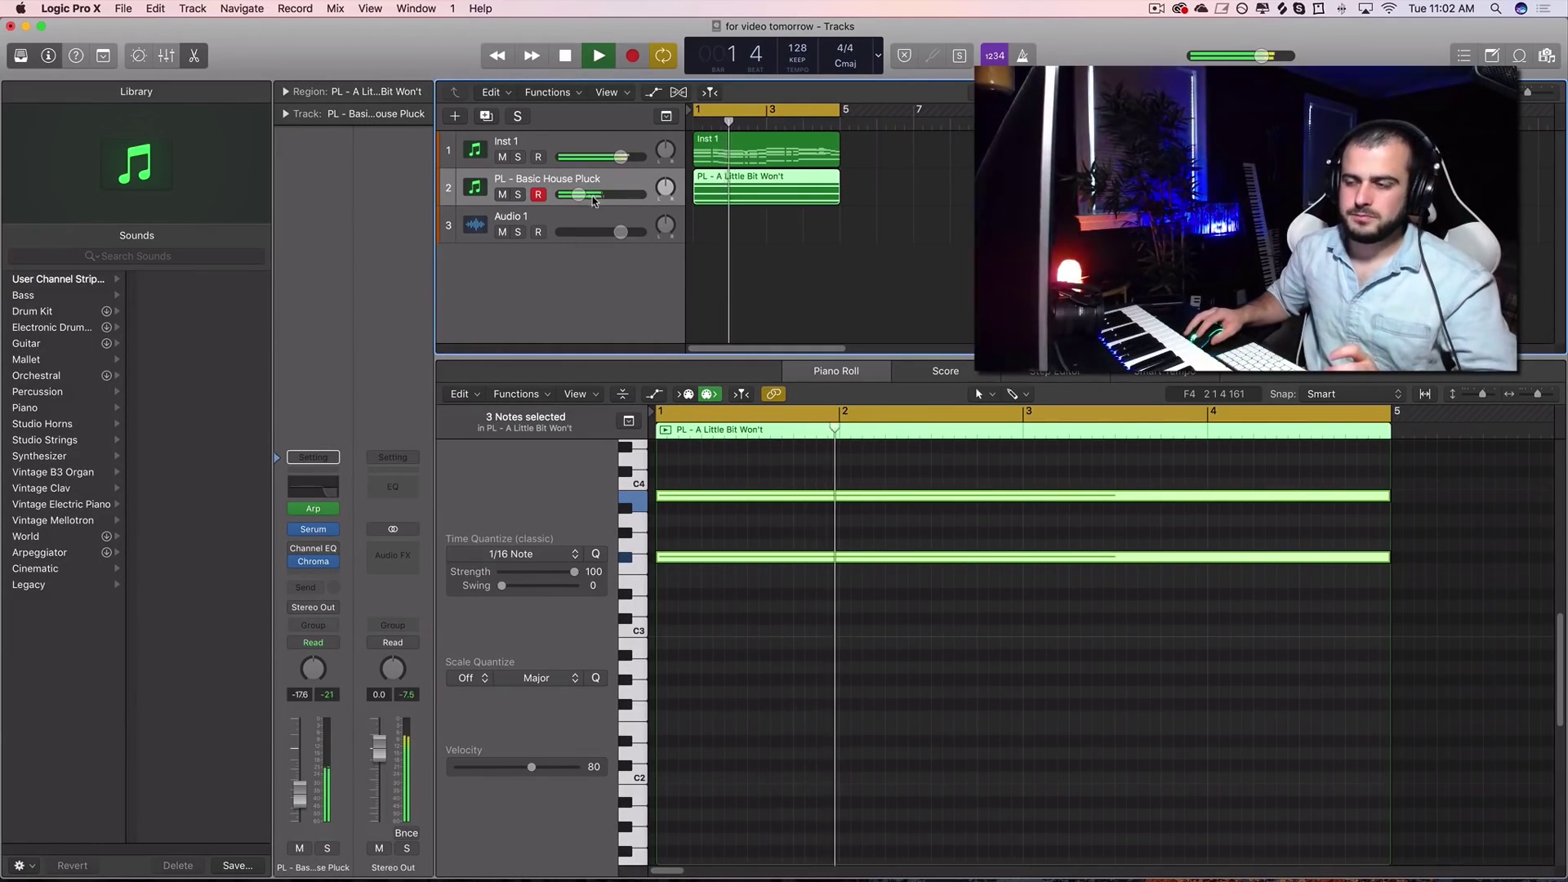
mouse_move(594, 201)
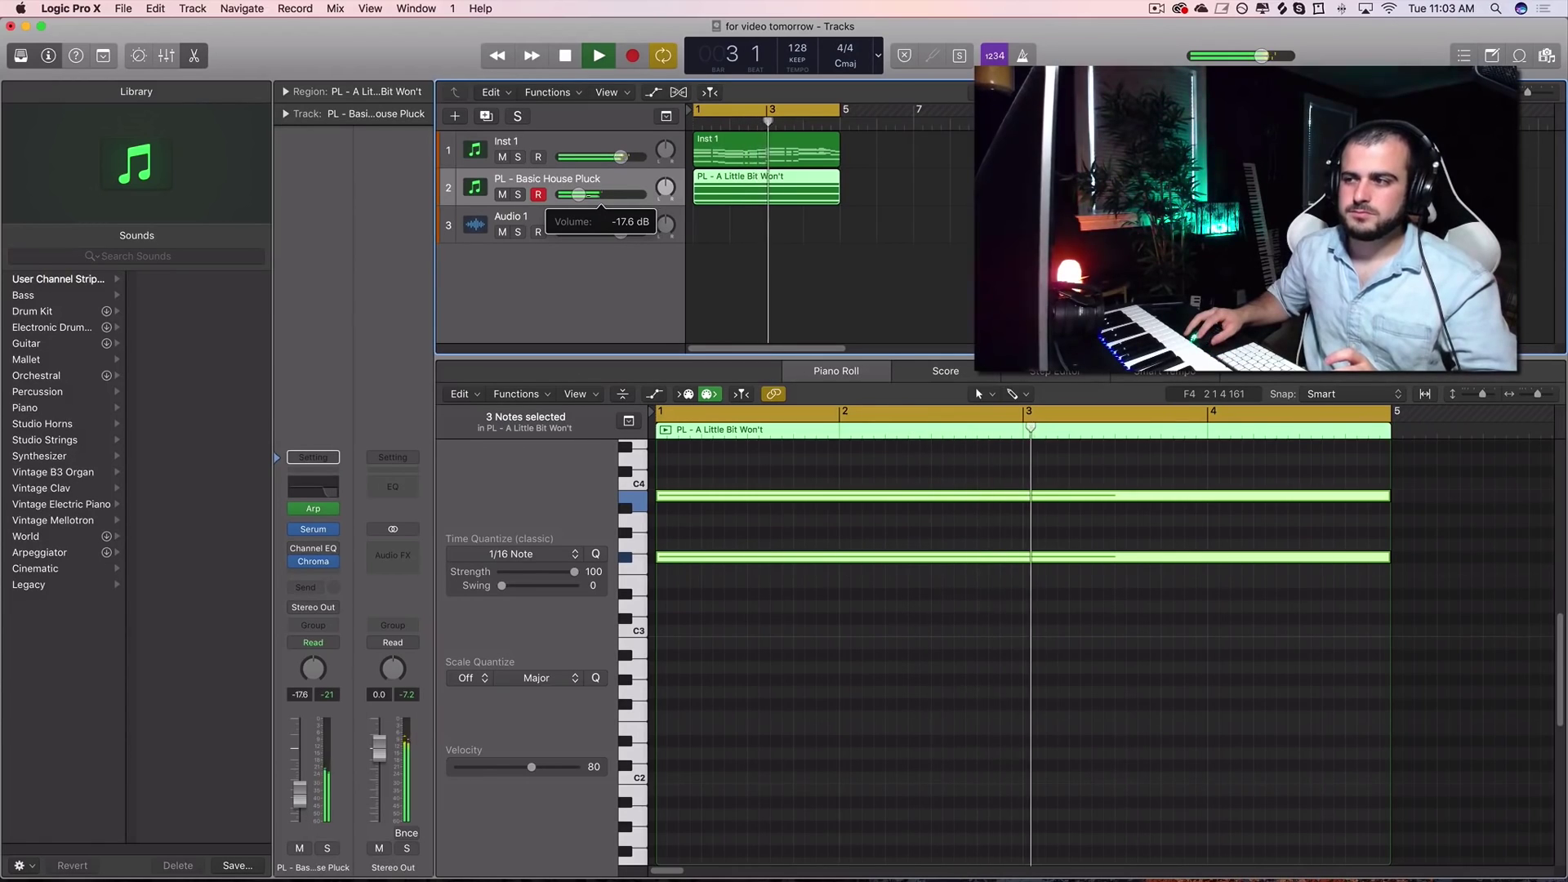
left_click(517, 196)
key("space")
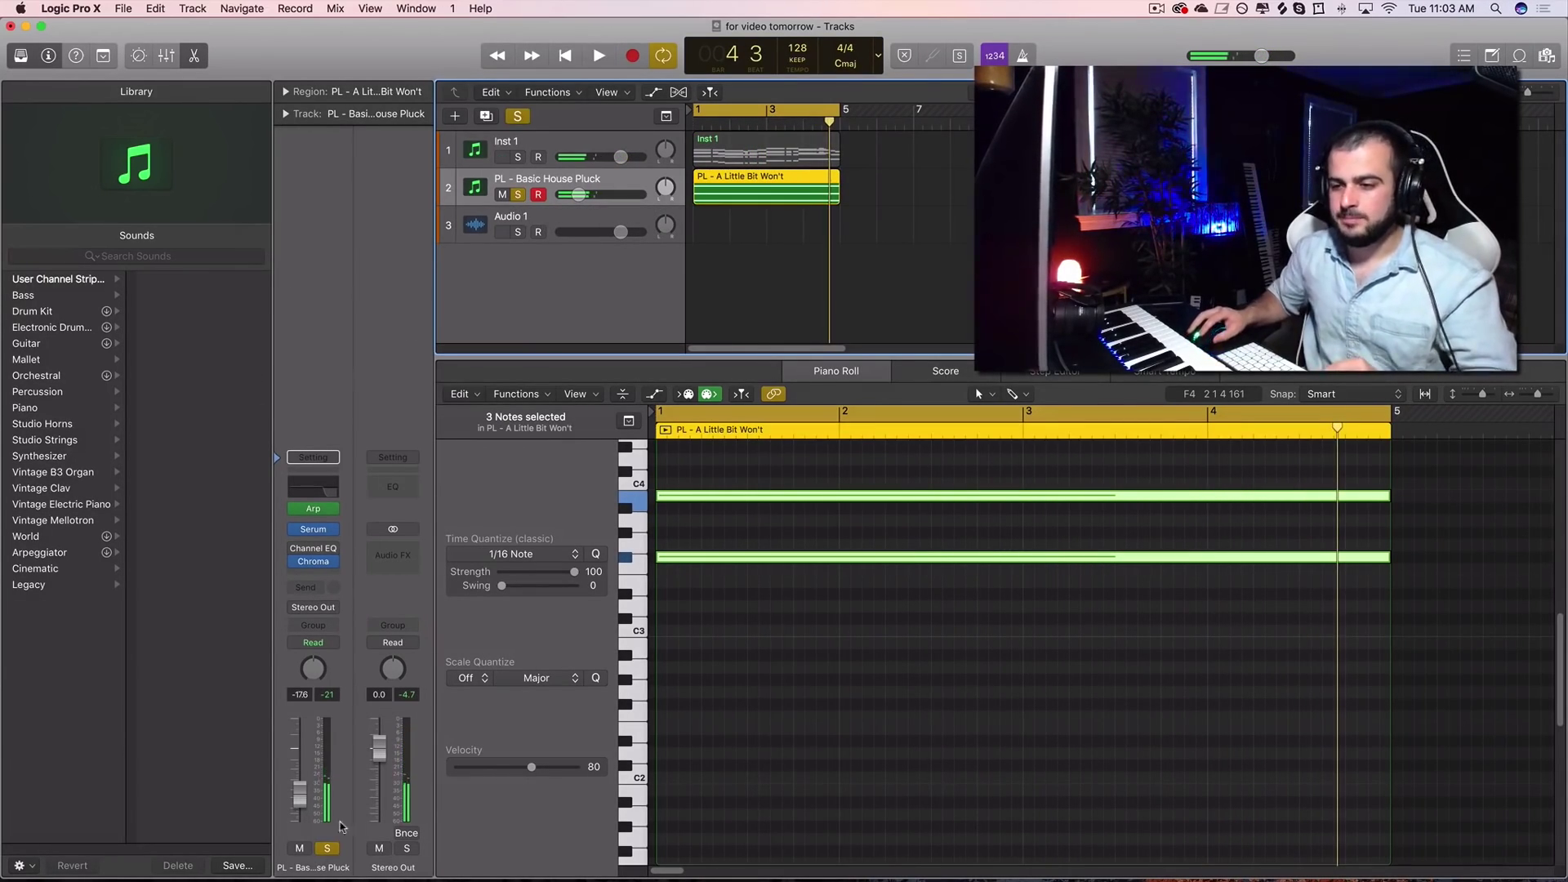
Insert the Cableguys ShaperBox plug-in after the reverb on the pluck track and display its Volume shaper
left_click(311, 577)
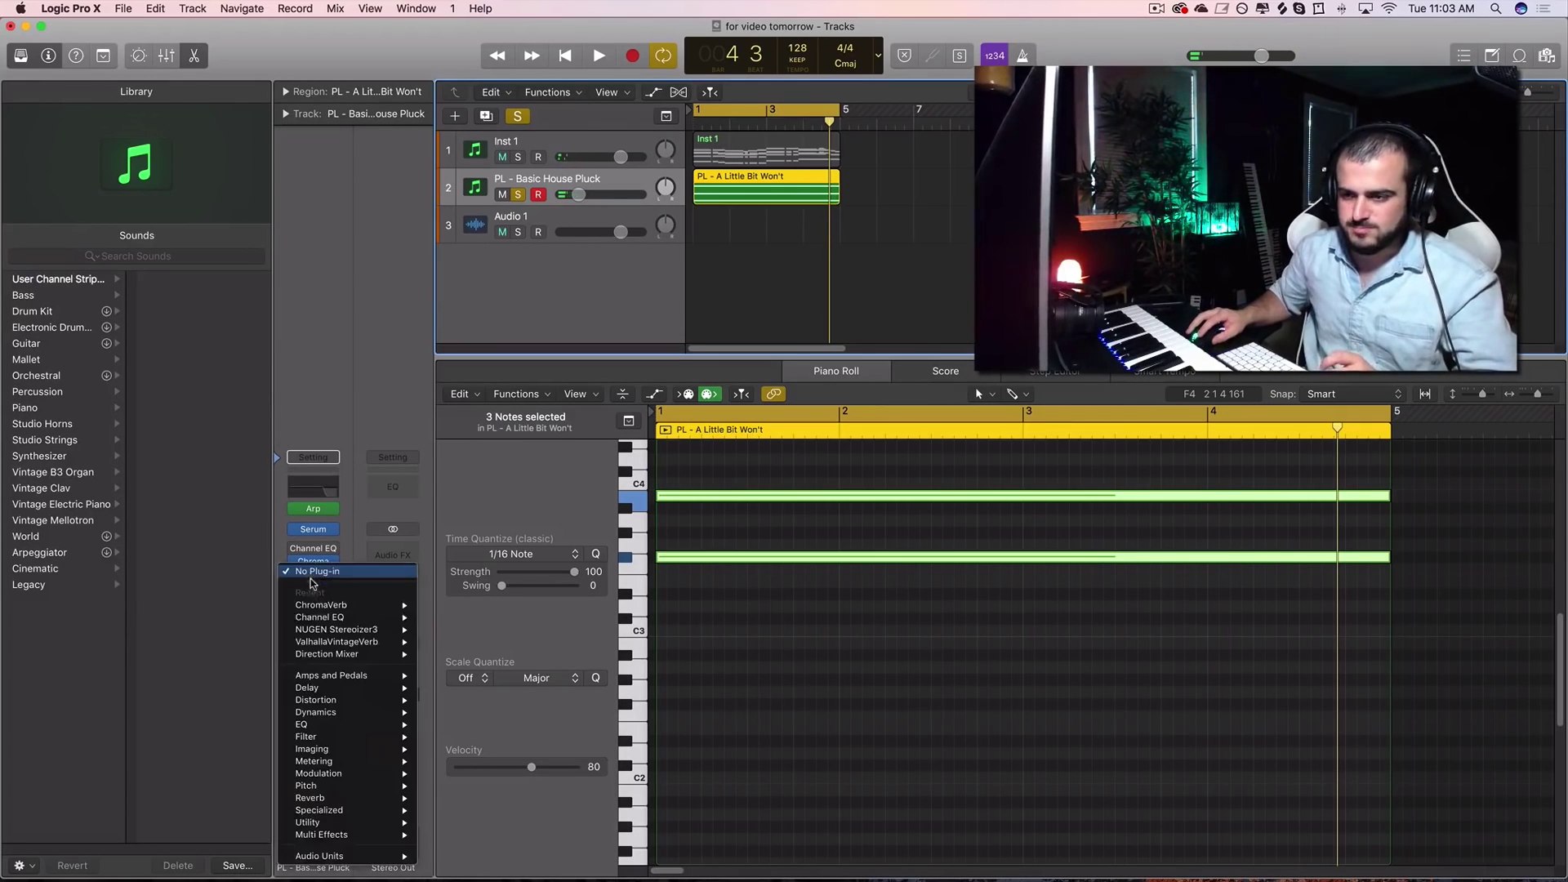
mouse_move(380, 858)
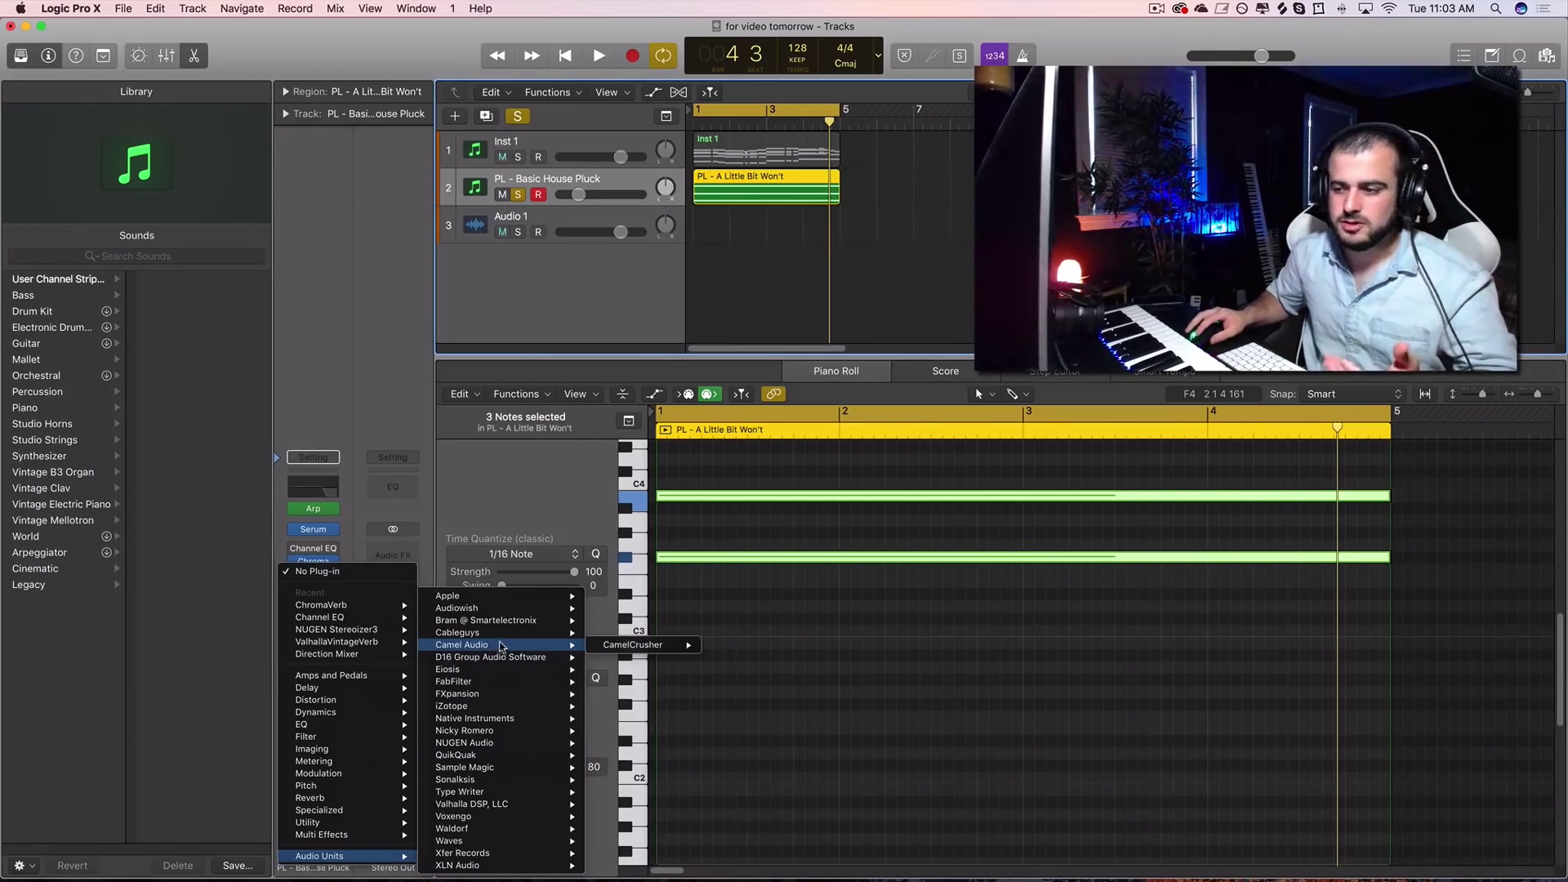
left_click(712, 637)
left_click_drag(431, 80, 990, 203)
left_click(1301, 388)
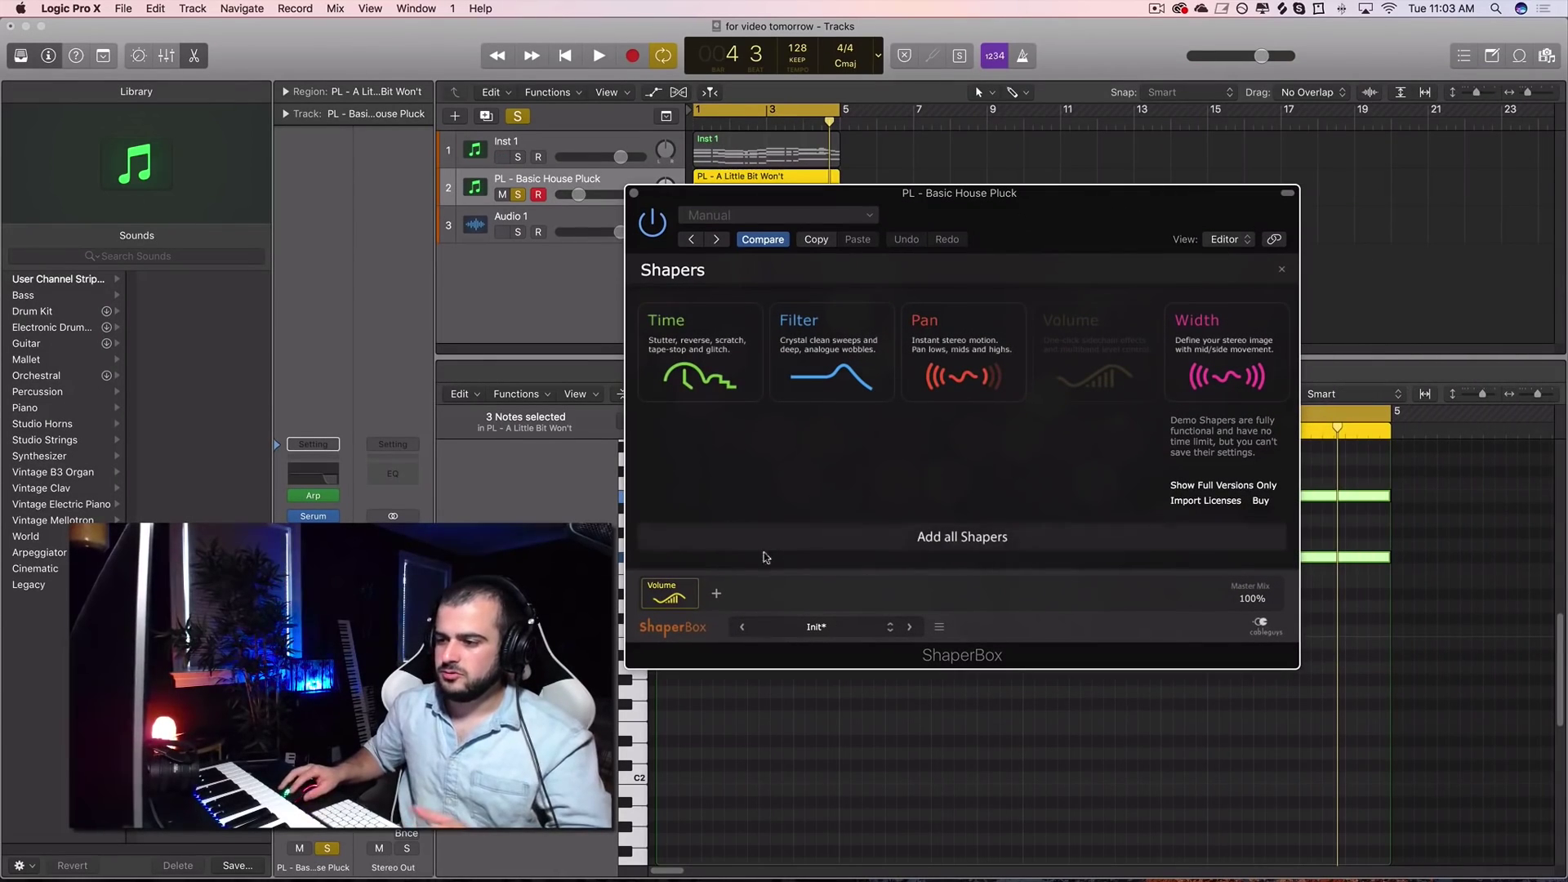
left_click(677, 589)
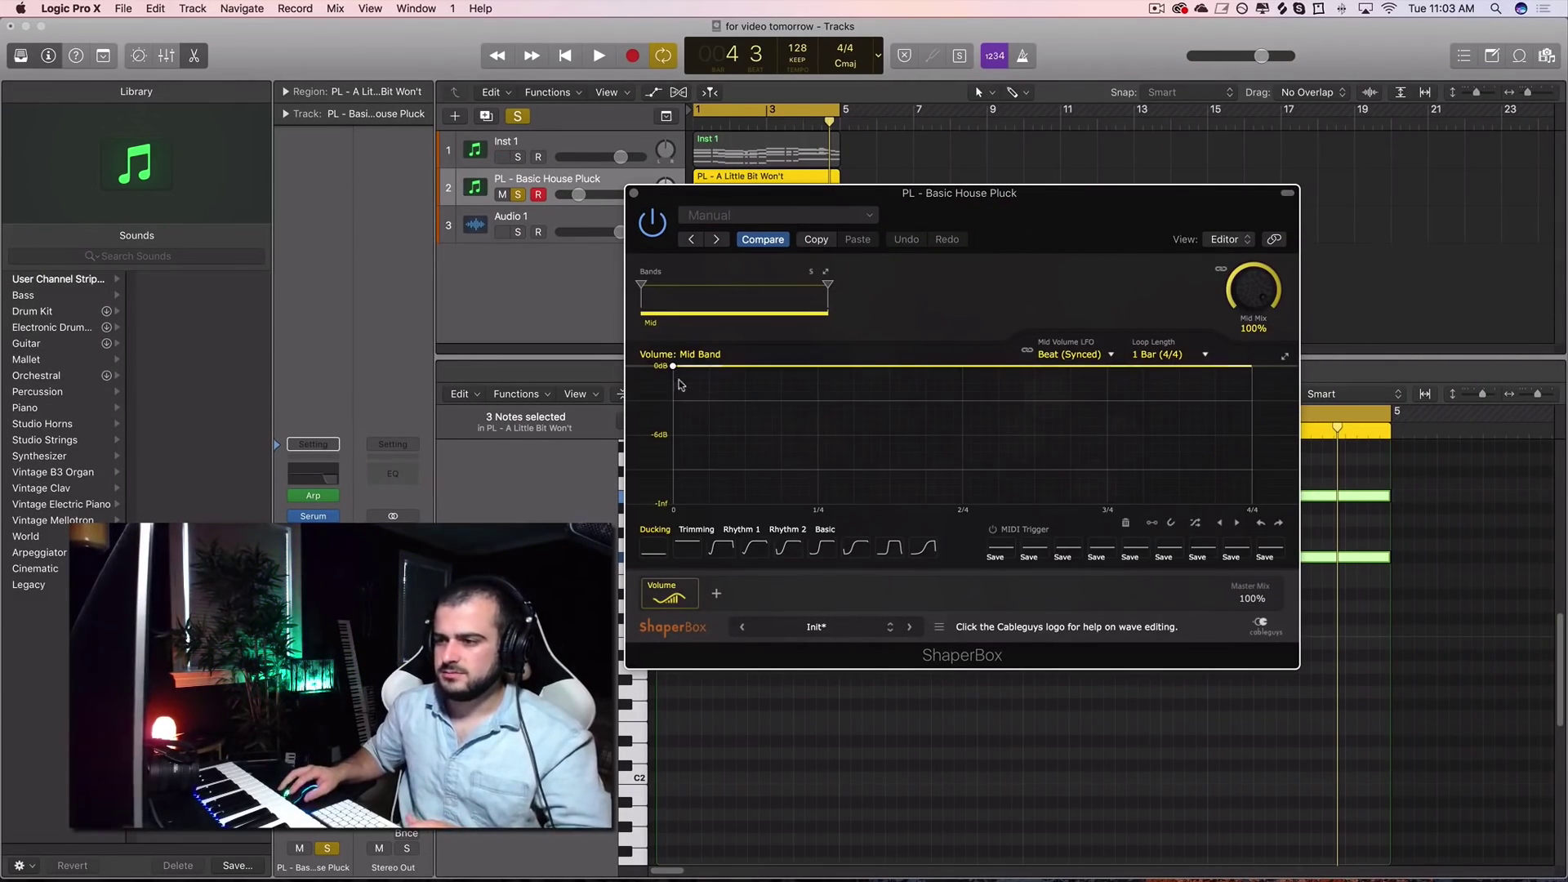
Load the Ducking 4 wave in the Volume shaper and reshape it into a near-straight ramp across the whole loop with a rounded peak
left_click(823, 549)
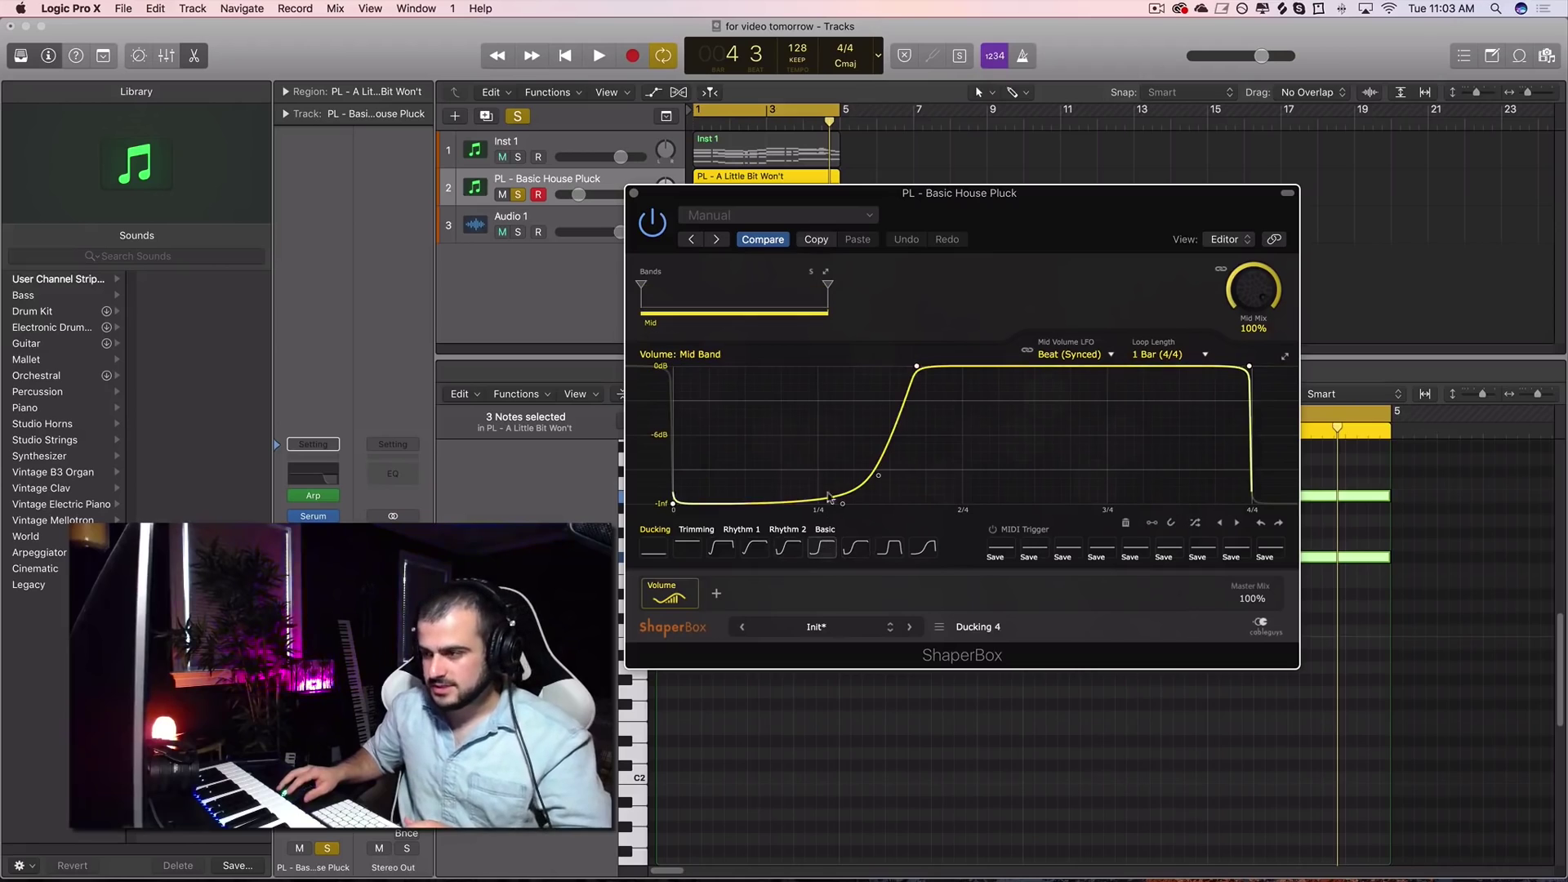
left_click_drag(919, 368, 1248, 367)
left_click_drag(845, 504, 695, 504)
left_click_drag(881, 477, 841, 462)
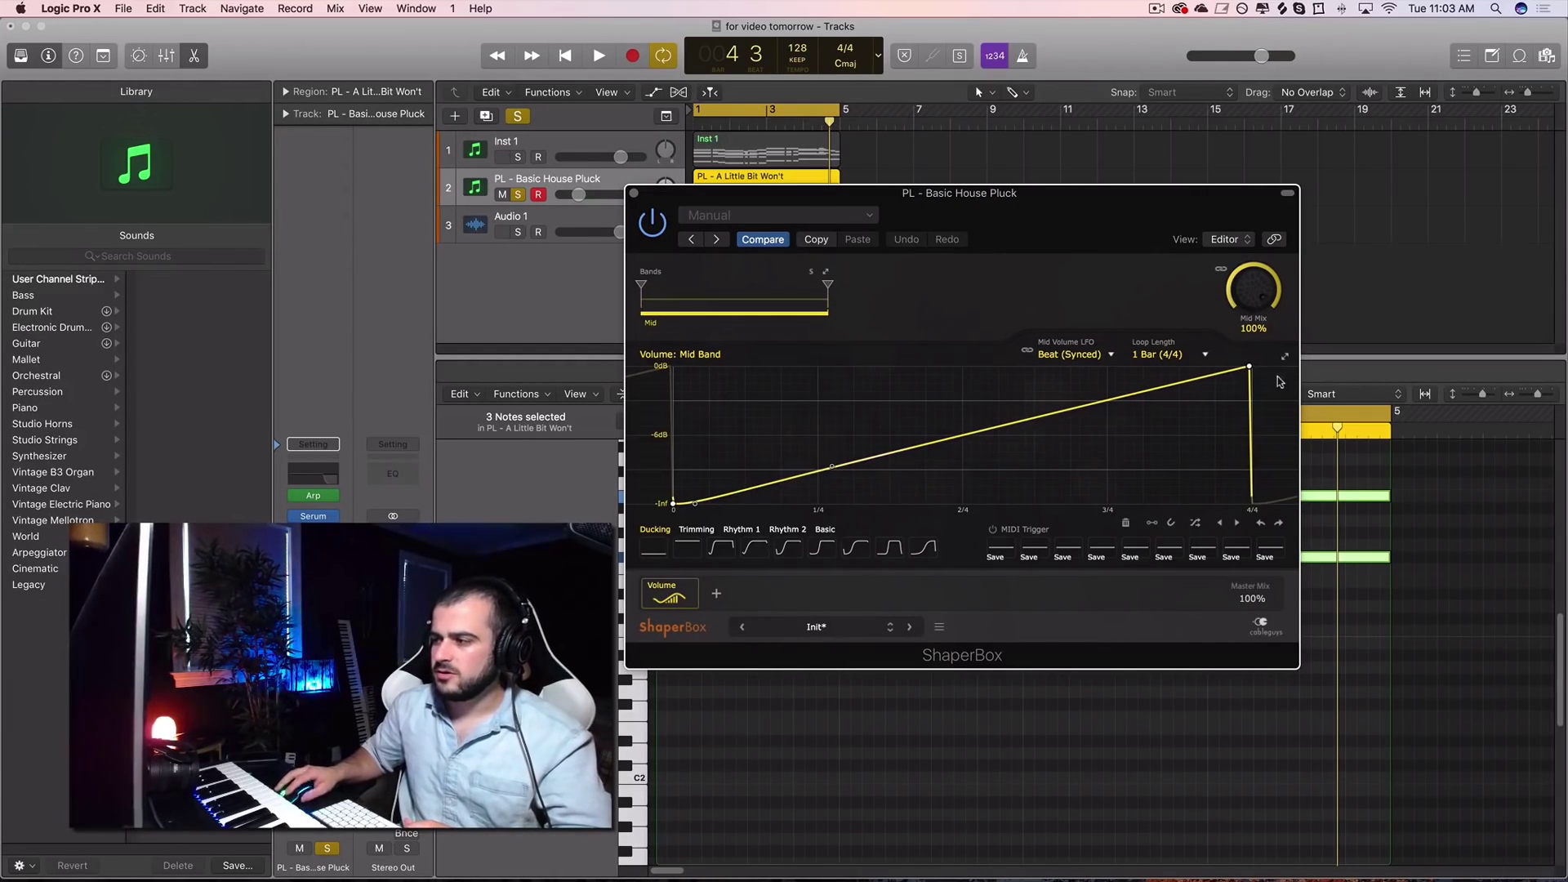
double_click(1222, 366)
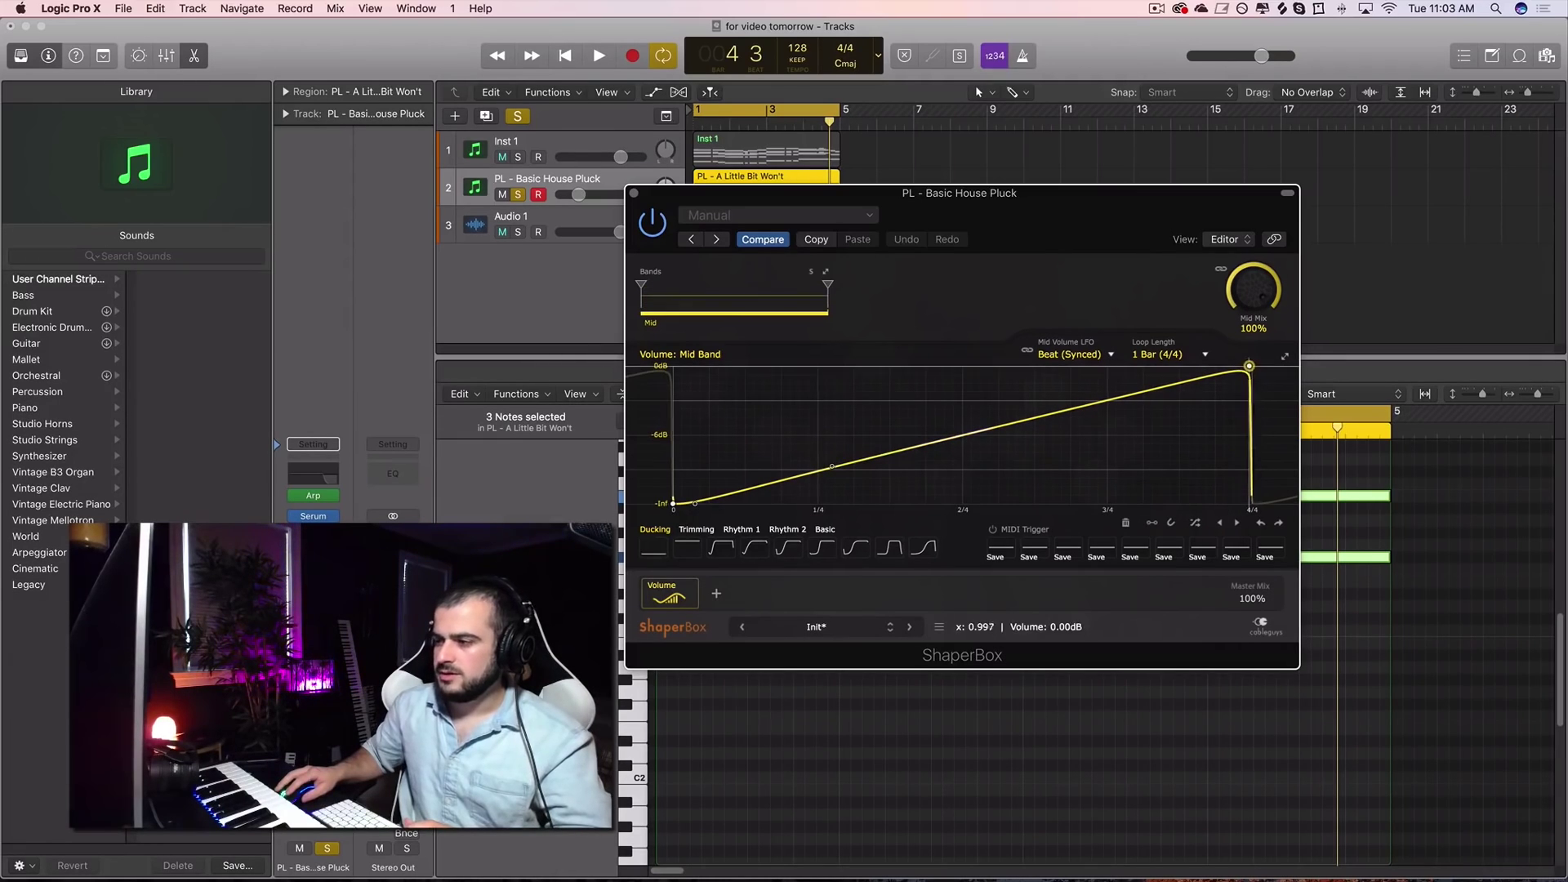
Try a 1/4 loop length for the Volume shaper, and set it to 1/2 while auditioning the soloed pluck
left_click(1163, 354)
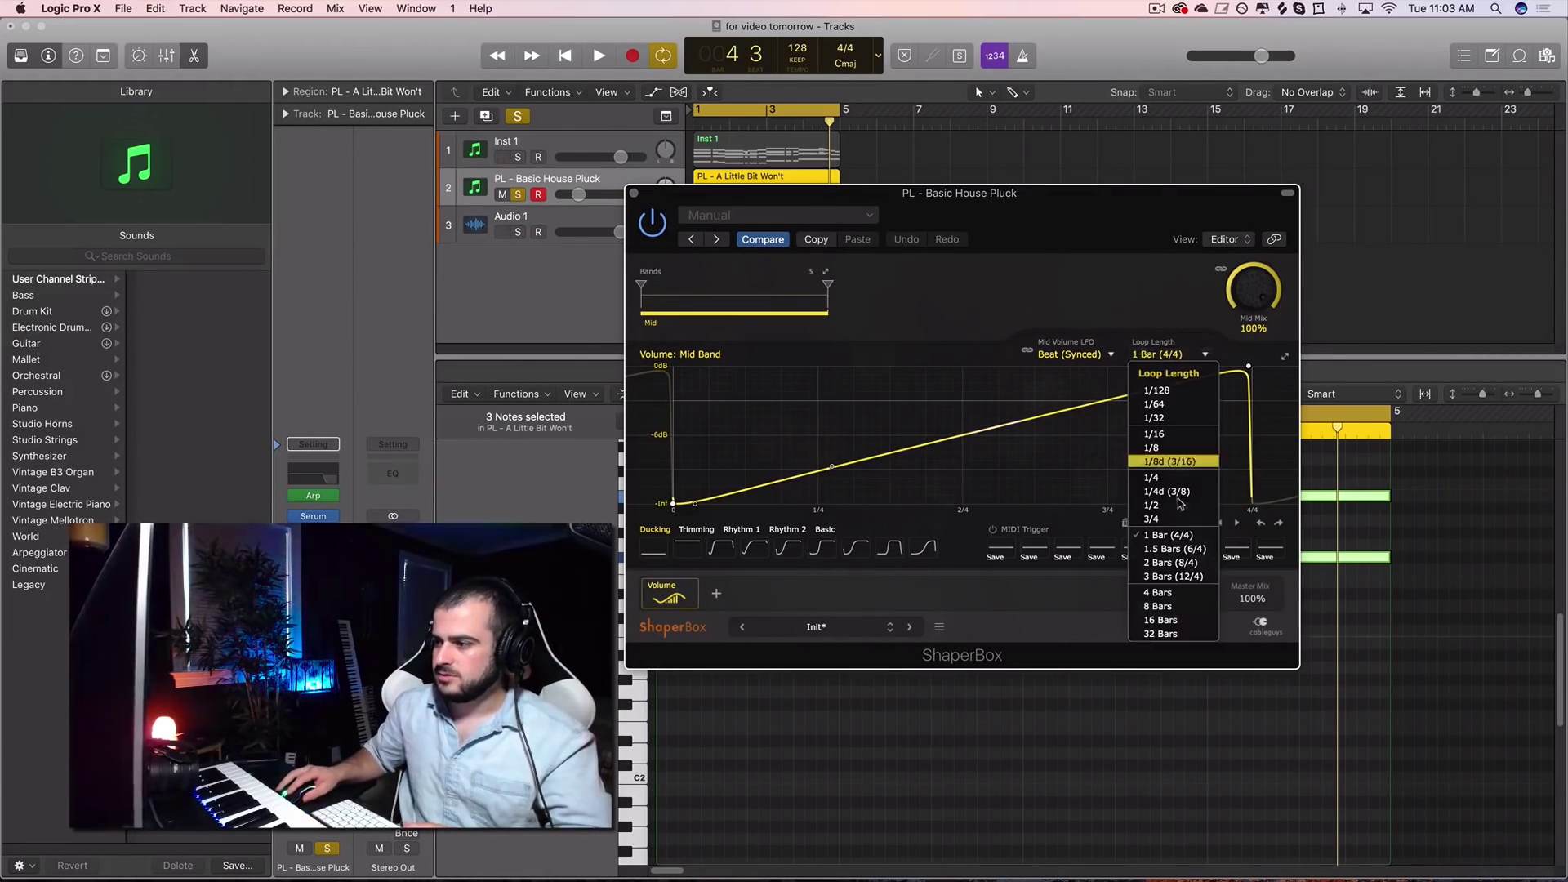
left_click(1166, 479)
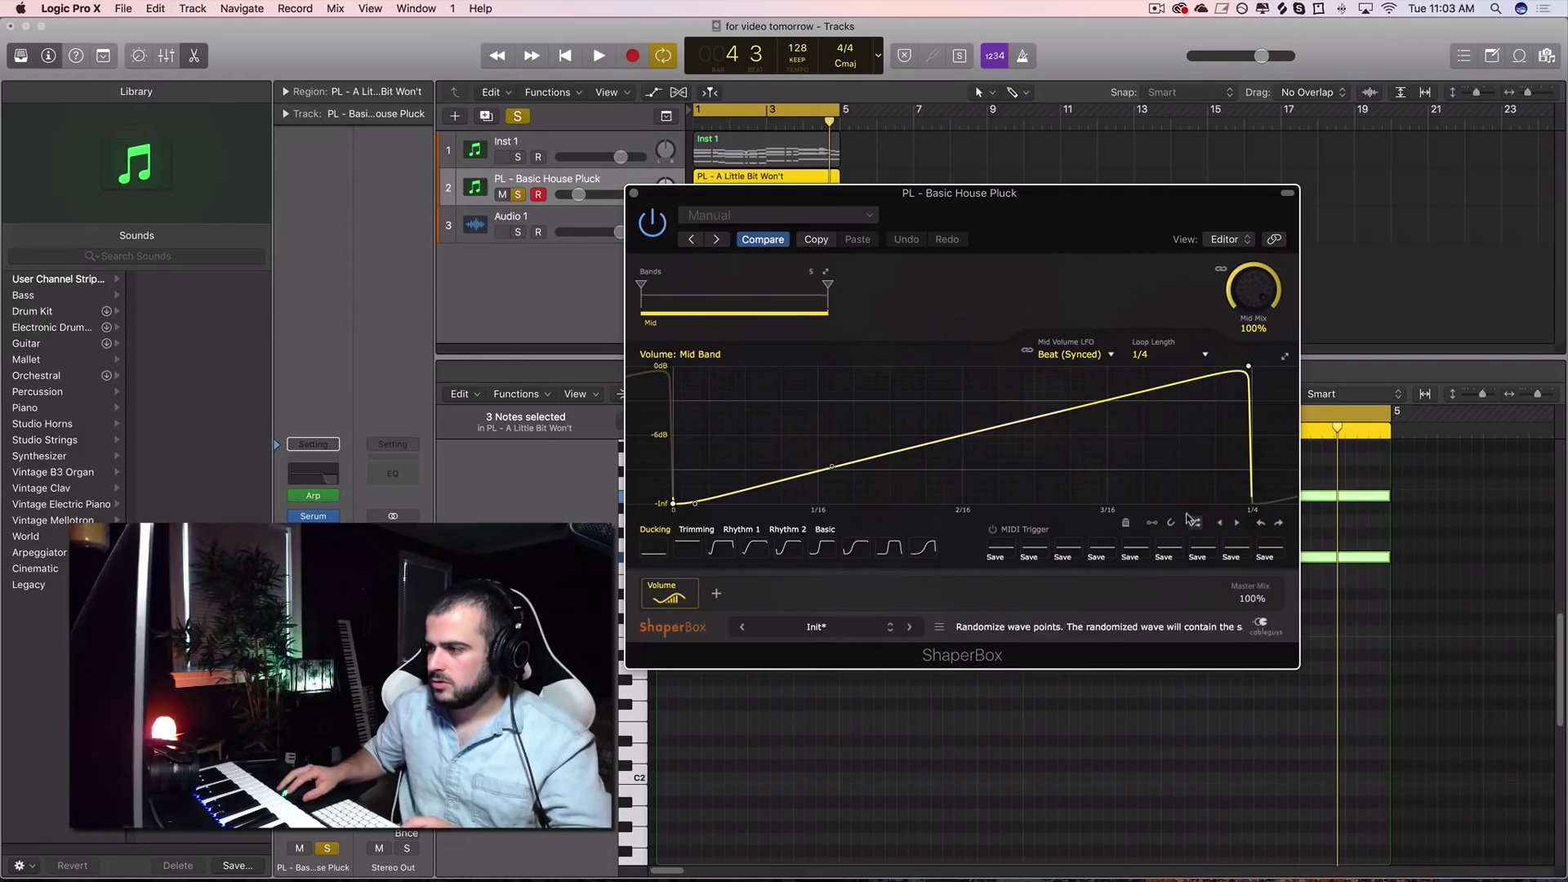
key("space")
left_click(1169, 358)
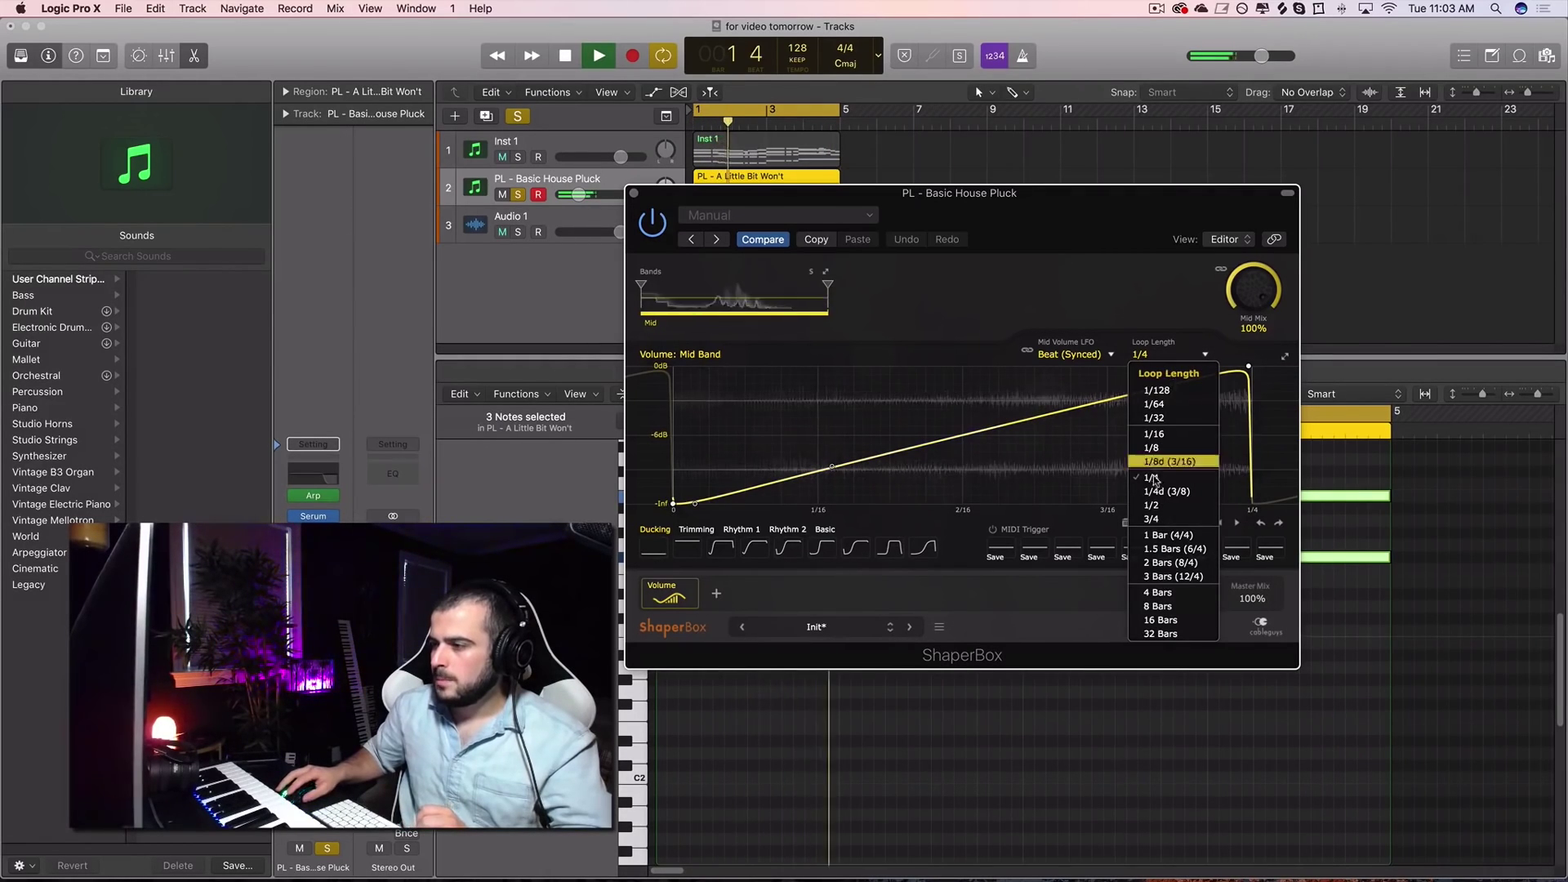
left_click(1153, 505)
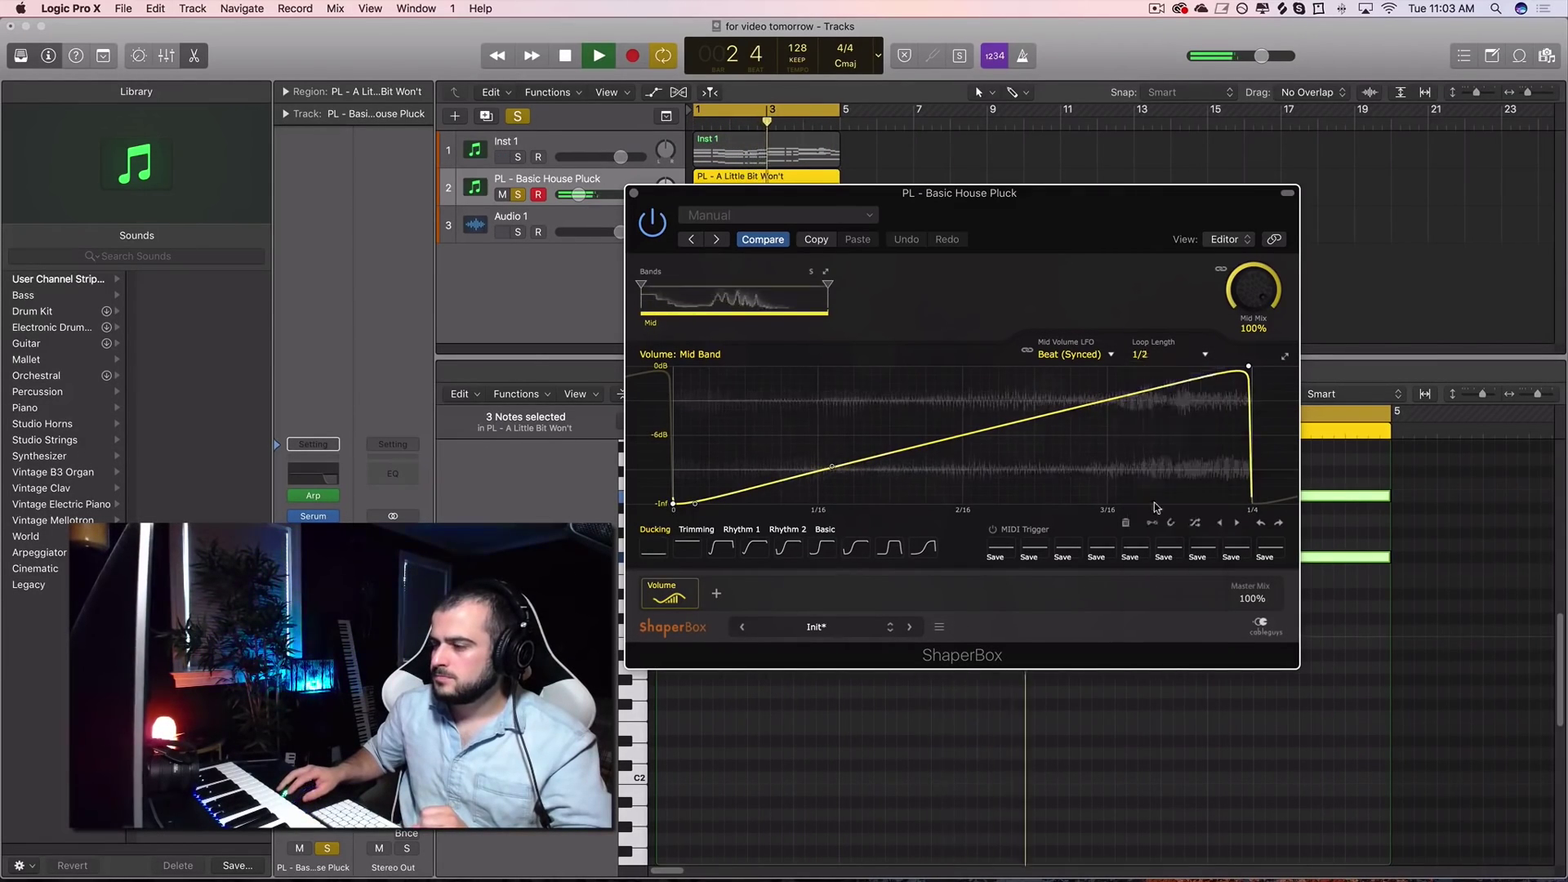
Bend the volume ramp into a more gradual, concave rise, then close ShaperBox and stop playback
left_click_drag(832, 467, 915, 487)
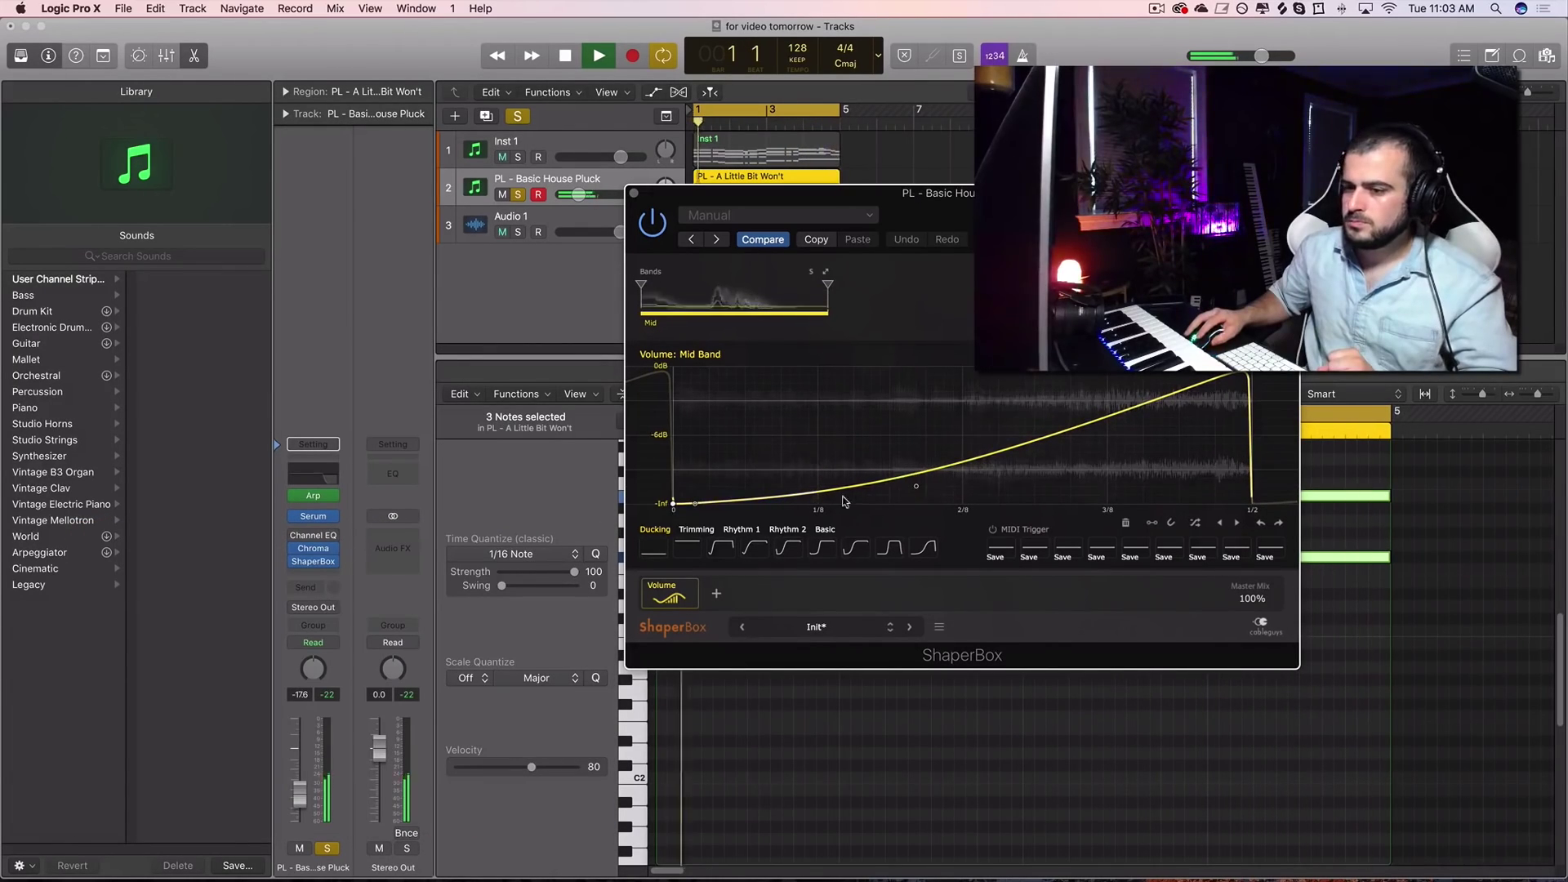
left_click(635, 196)
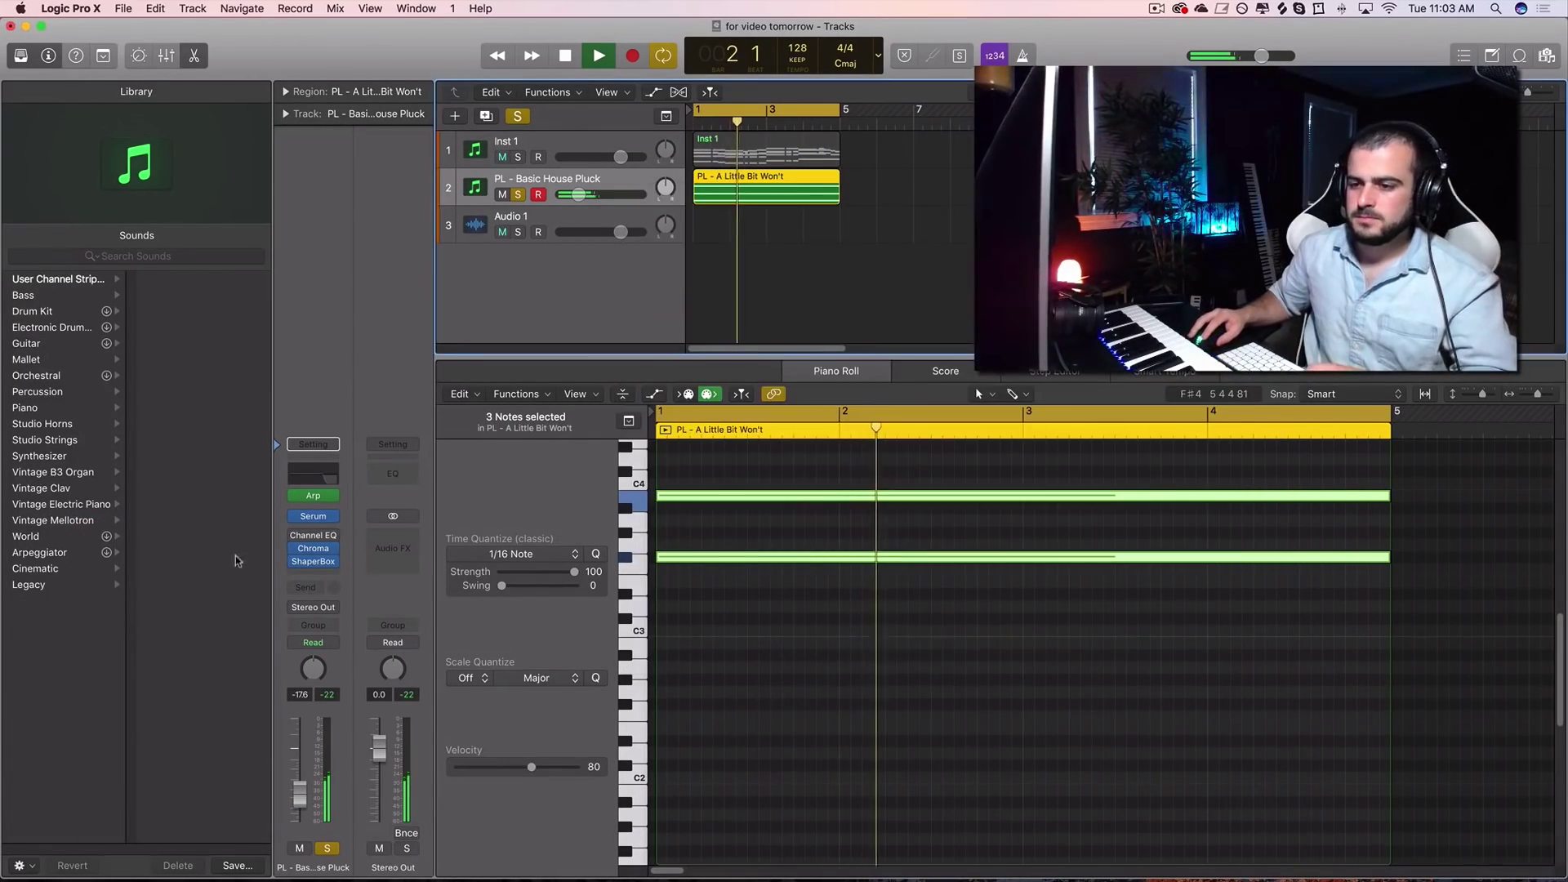
key("space")
Set ChromaVerb's dry level to 34% and wet level to 100% on the pluck track, and close the plug-in
left_click(309, 550)
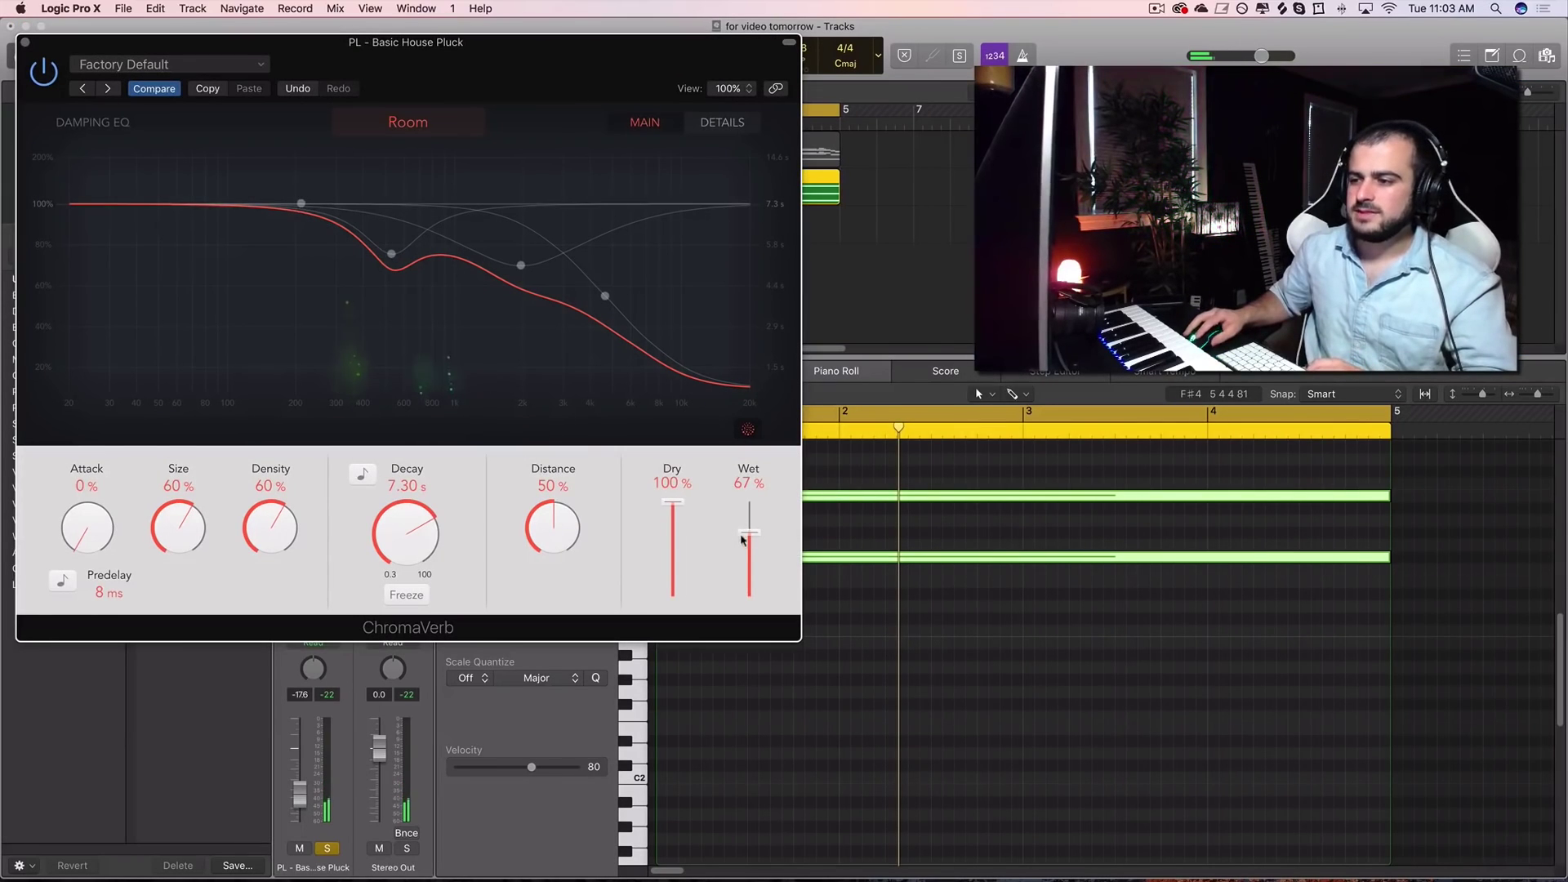
left_click_drag(672, 502, 663, 574)
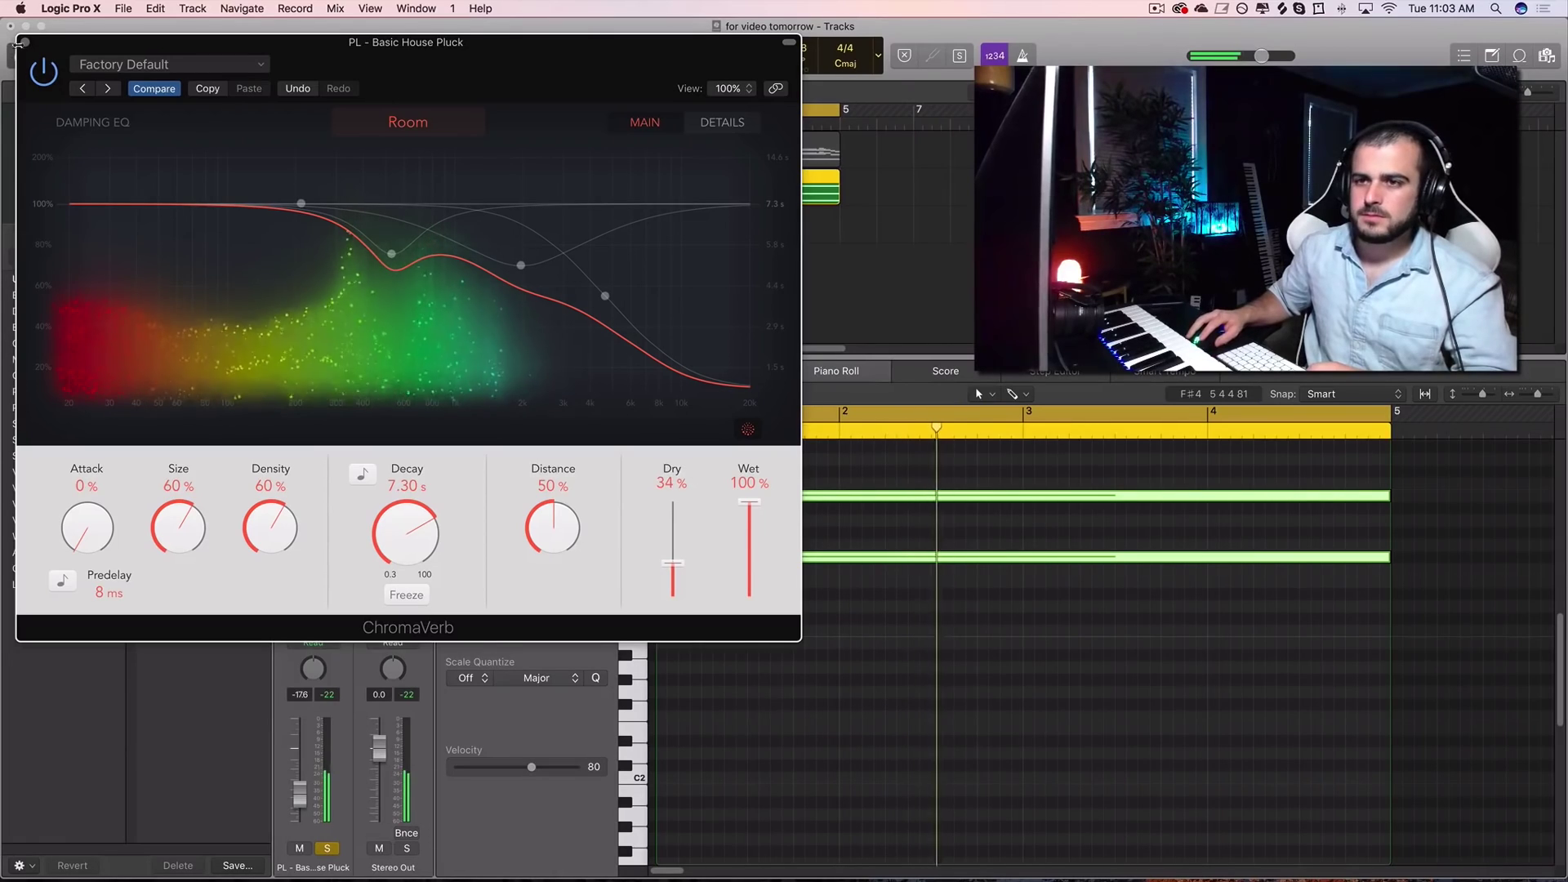
key("super+w")
key("space")
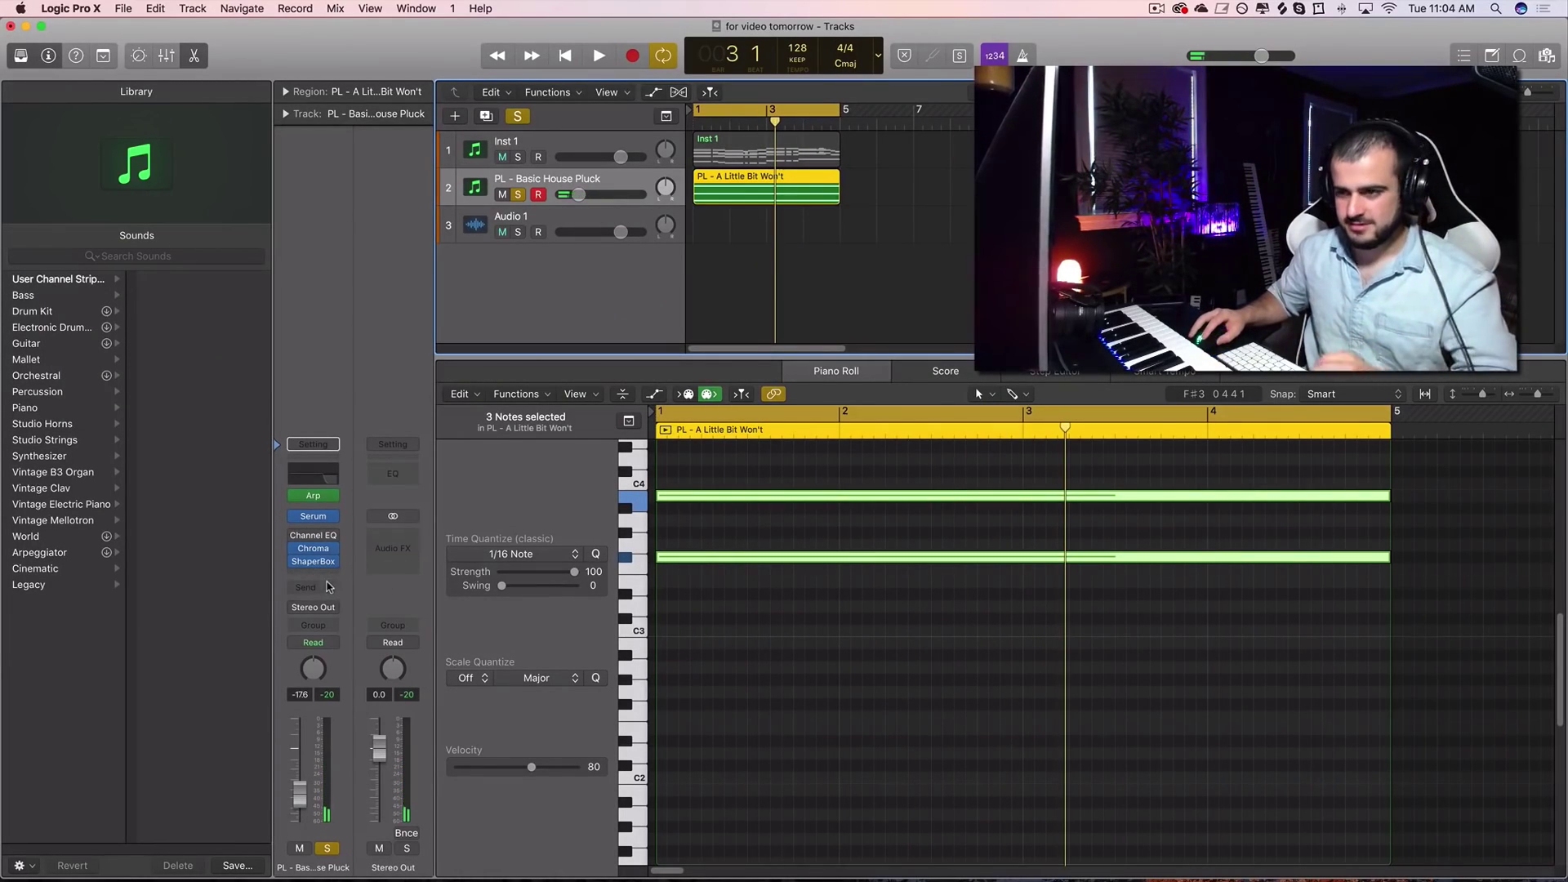
Insert an Echo delay after ShaperBox on the pluck track and set its note value to 1/4 during playback
left_click(317, 577)
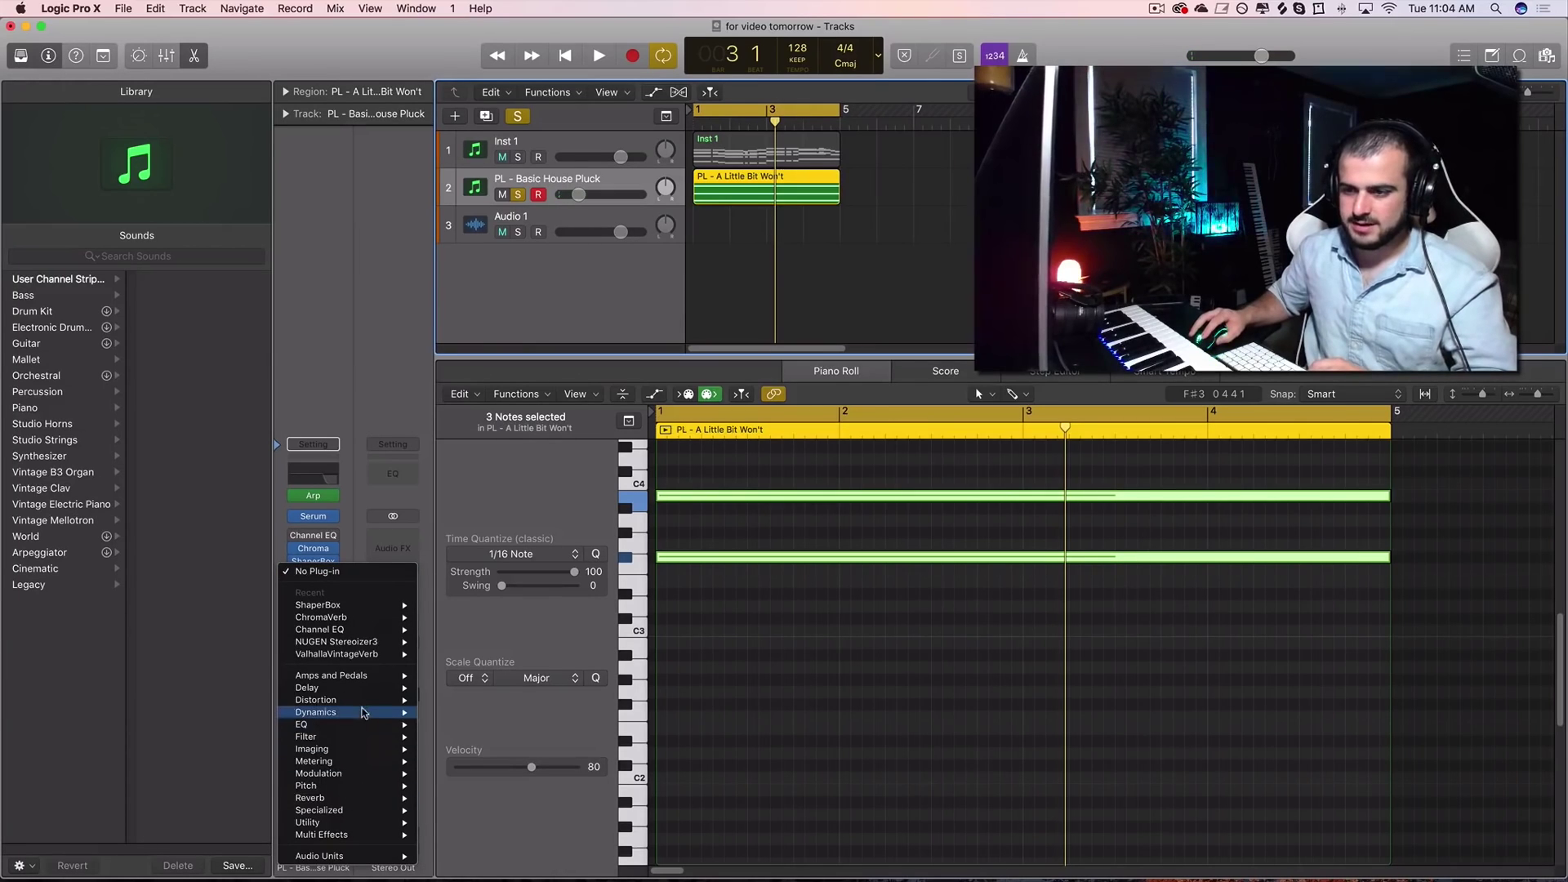
key("Escape")
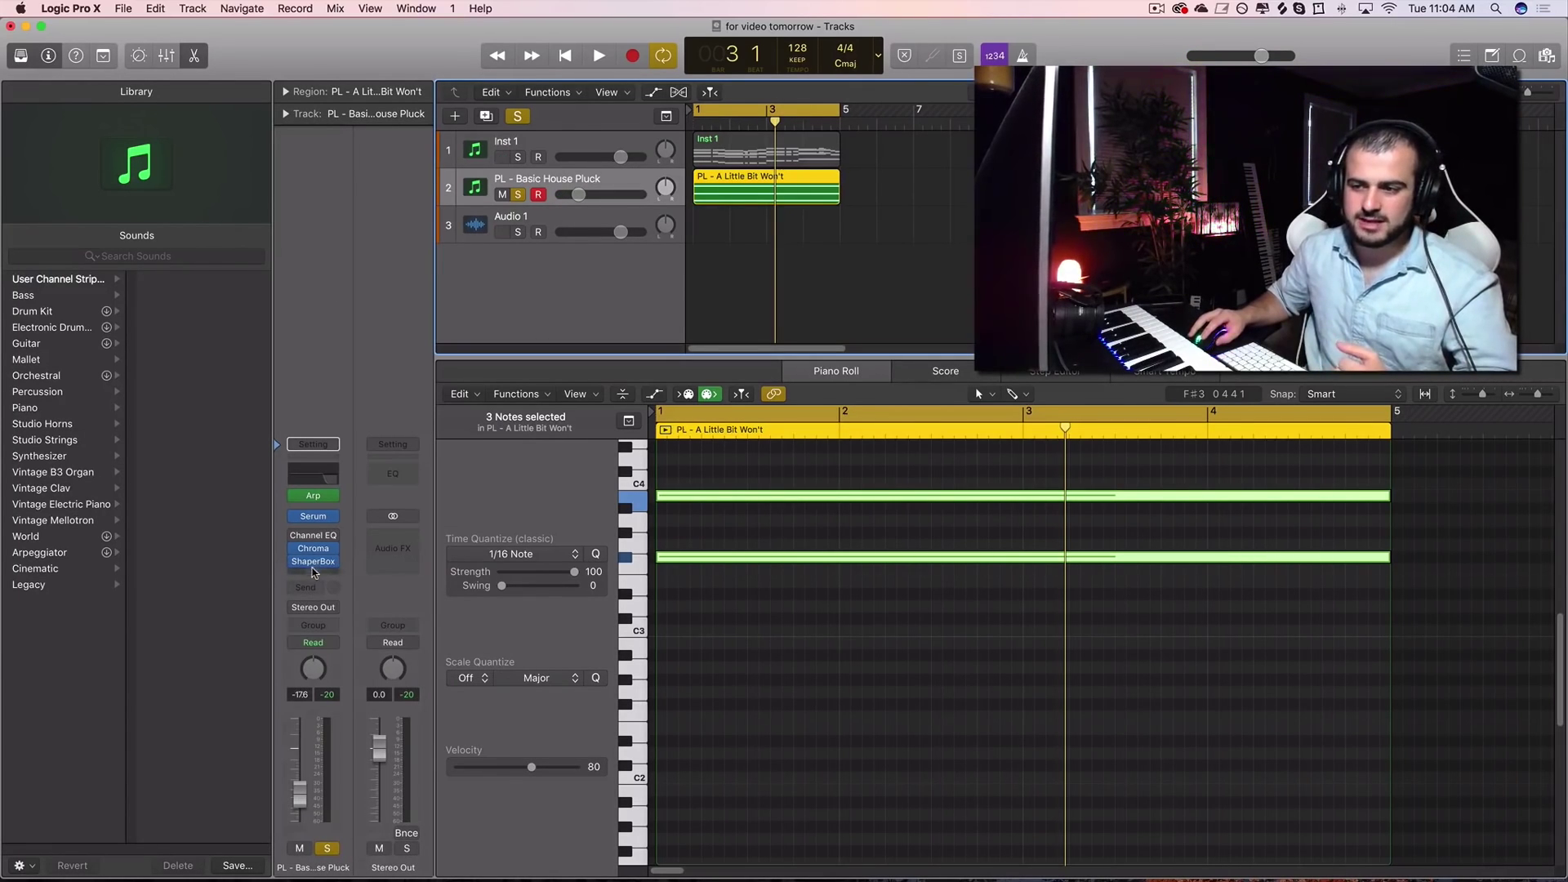
left_click(312, 574)
mouse_move(349, 687)
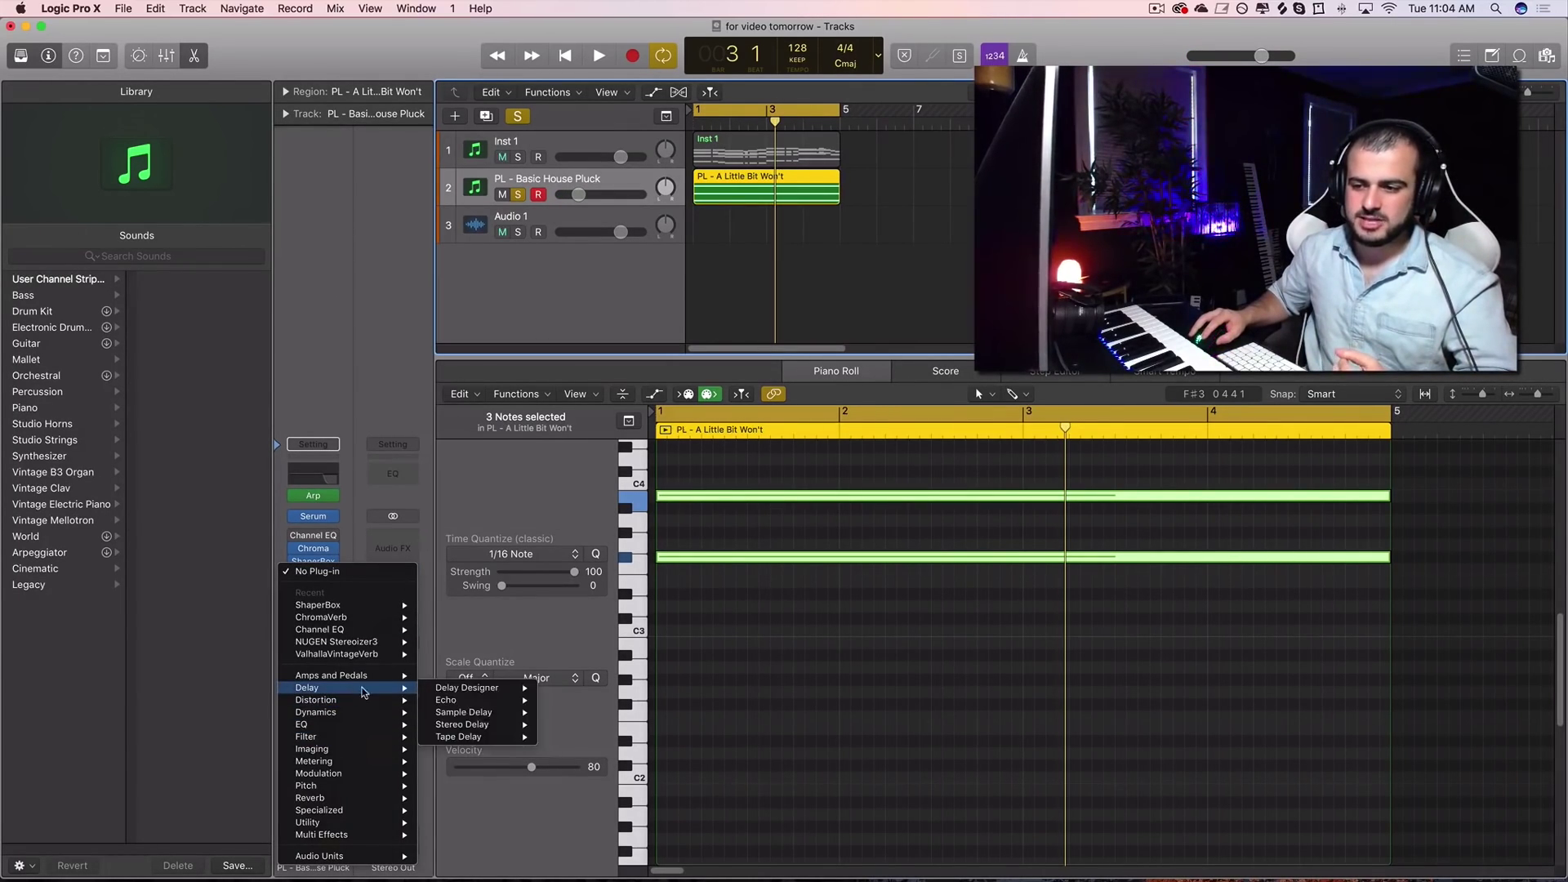
left_click(587, 702)
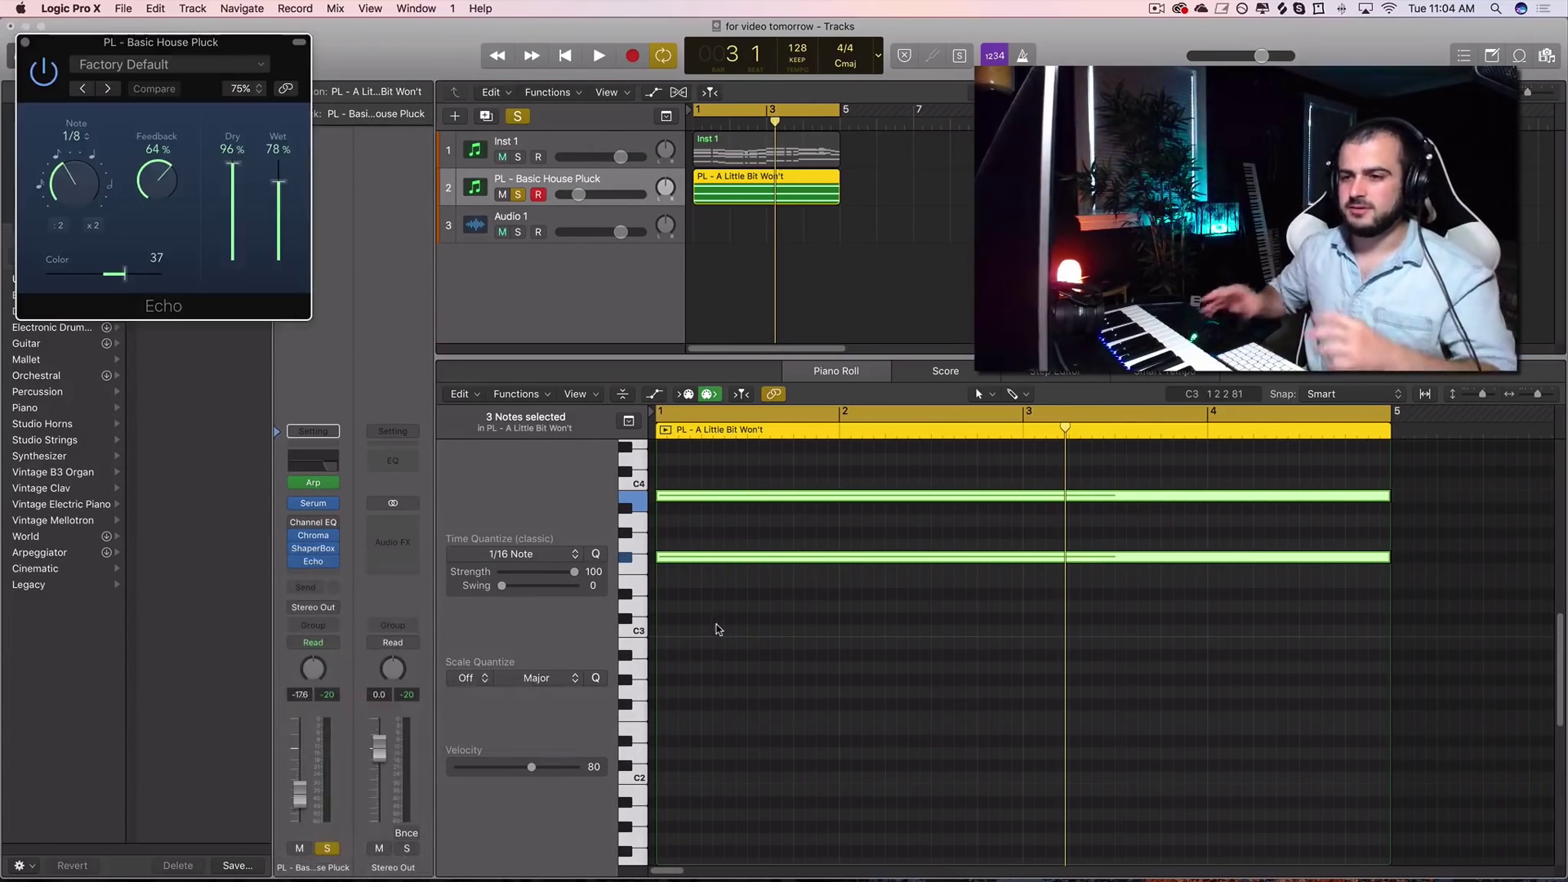
key("space")
left_click(92, 226)
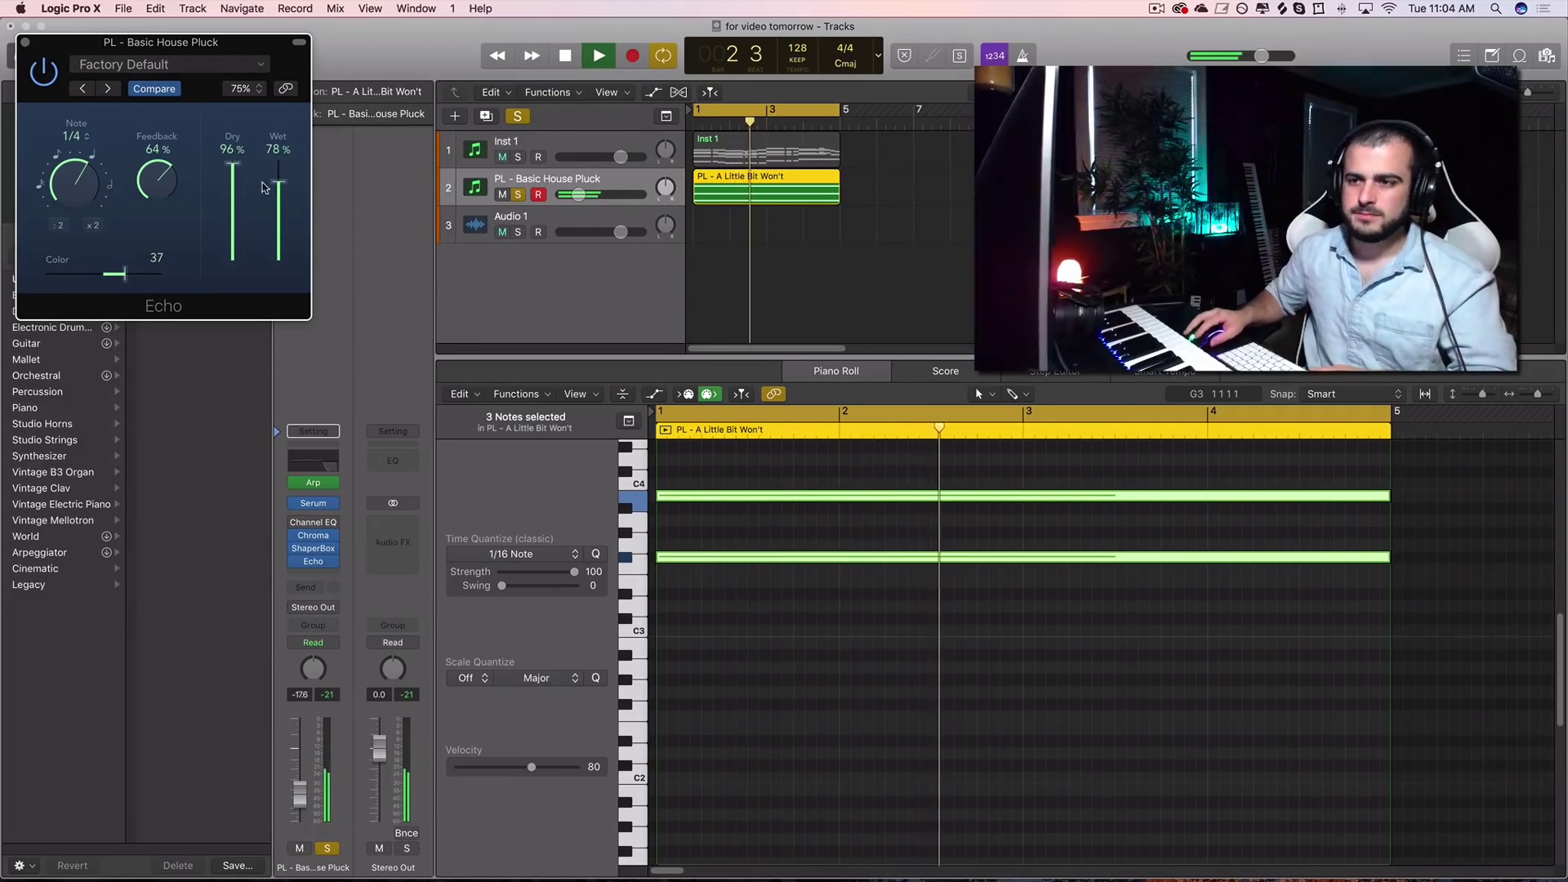
Take the pluck track off solo, lower its volume to -18.0 dB against Inst 1, and close Echo
left_click(519, 195)
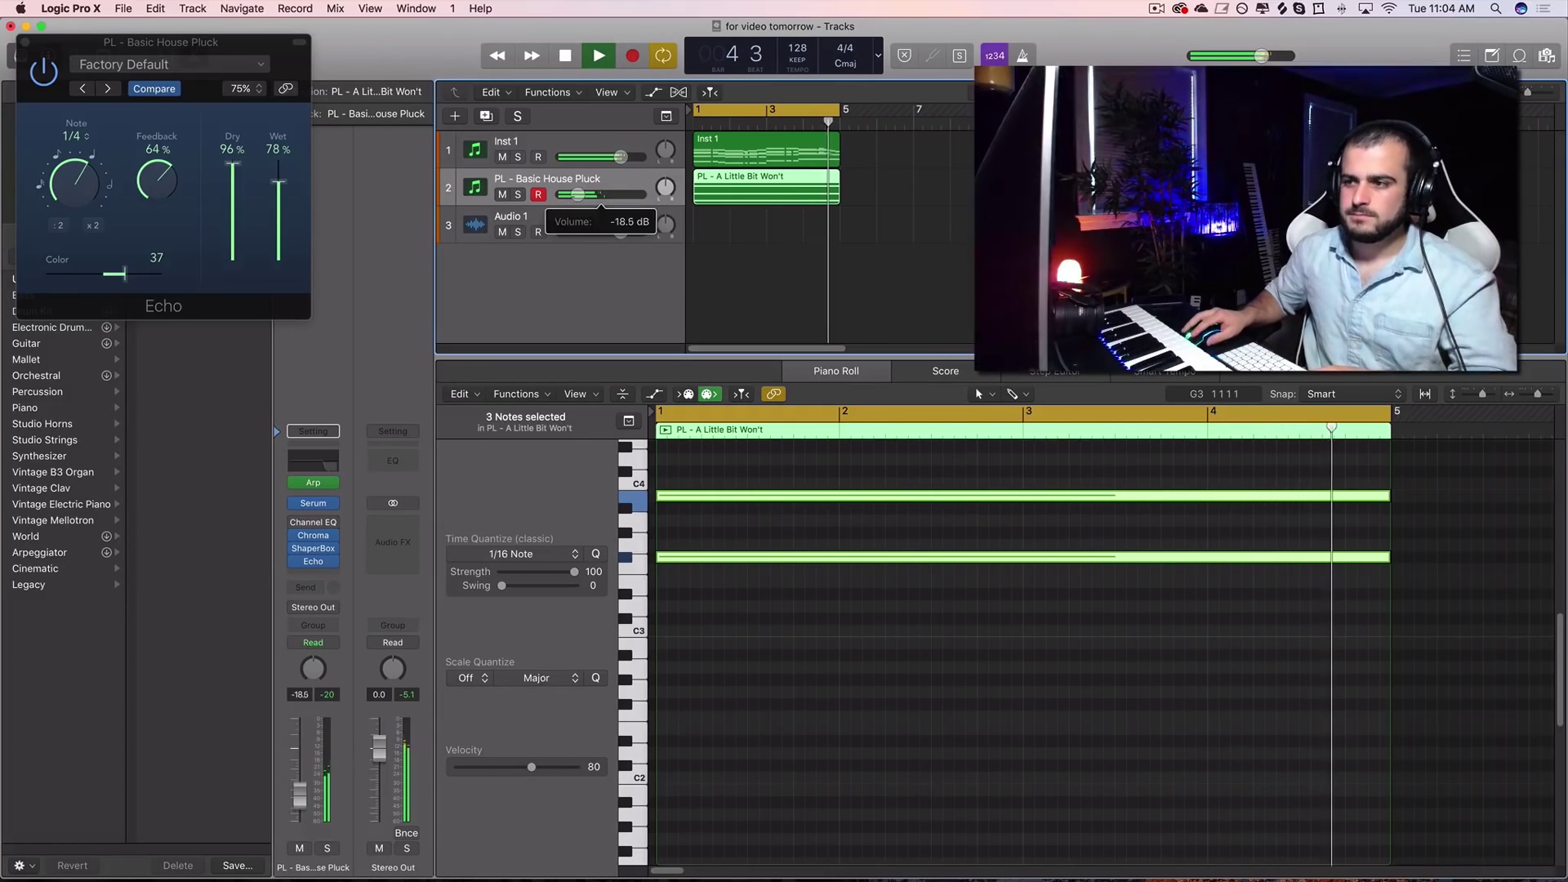
left_click(25, 42)
key("space")
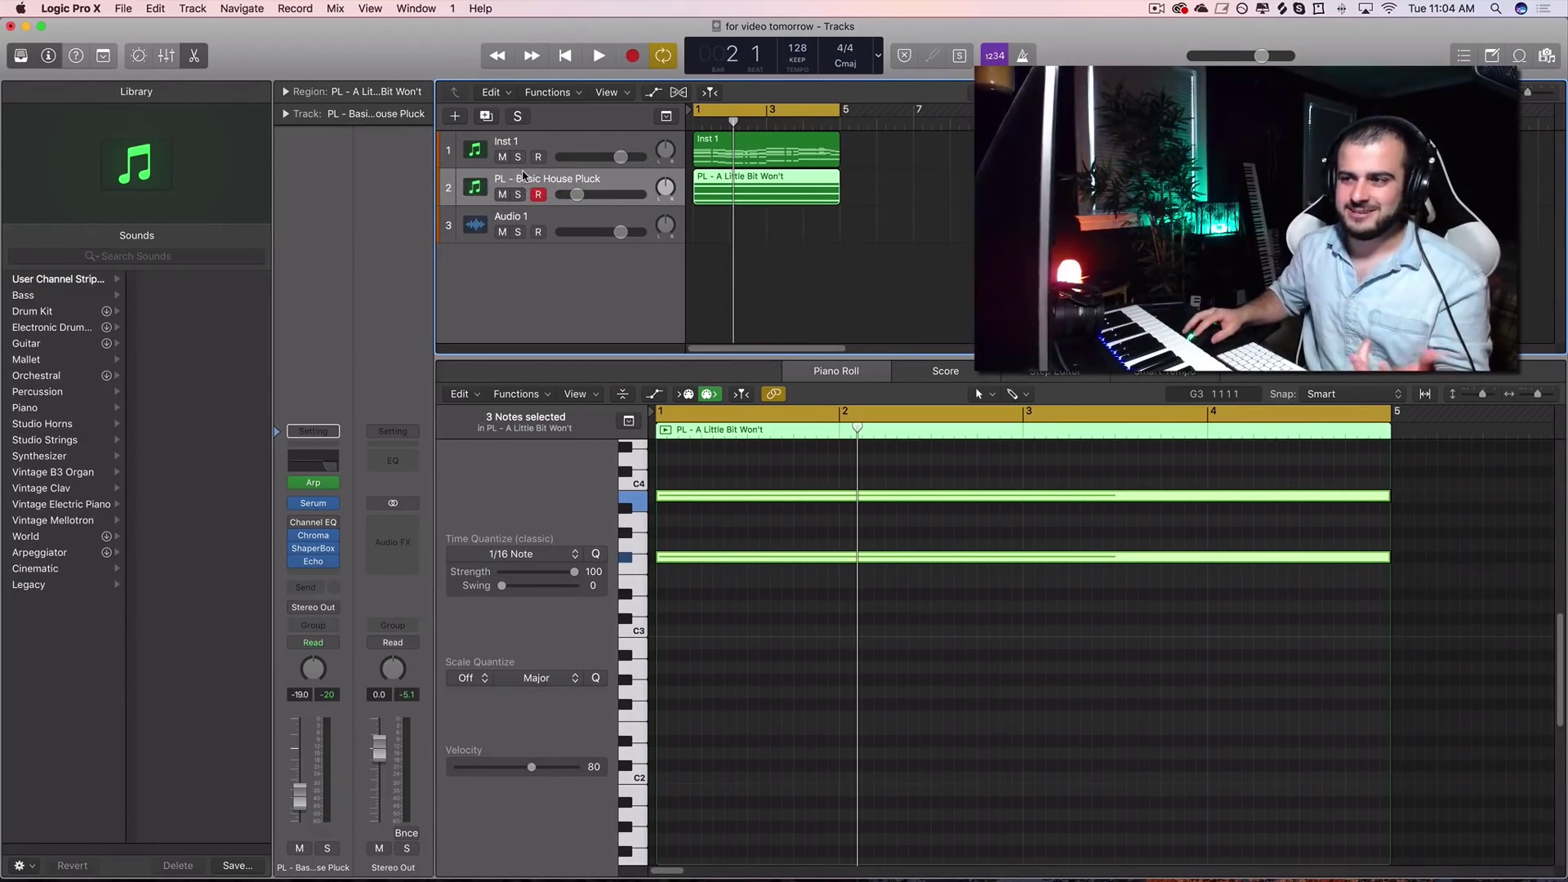
Solo the pluck track, listen briefly to the three-note arpeggio, and take the track off solo
left_click(519, 193)
key("space")
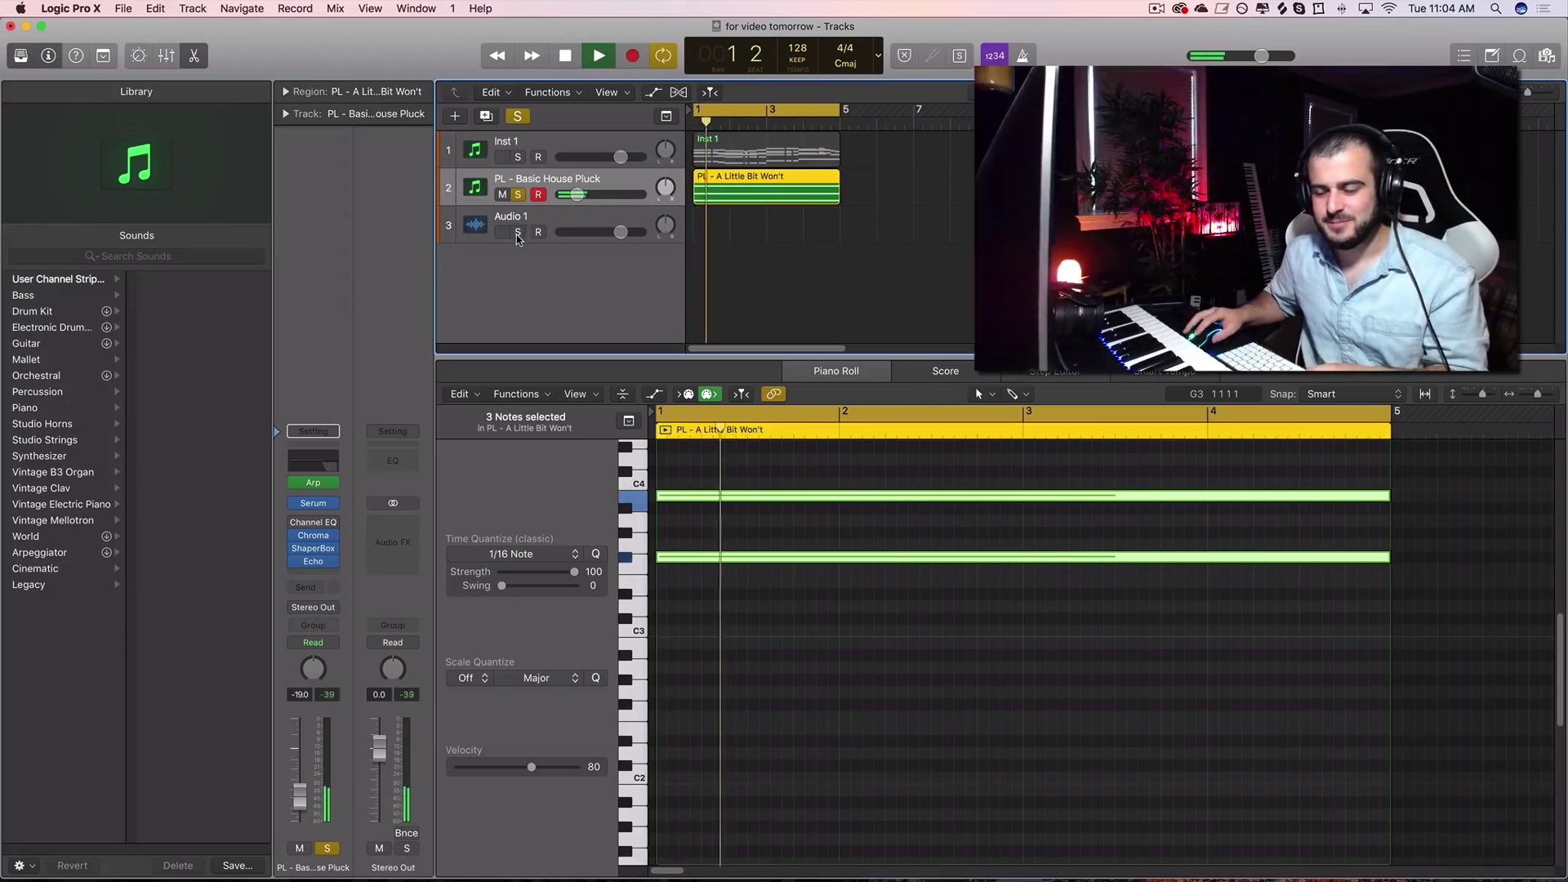
key("space")
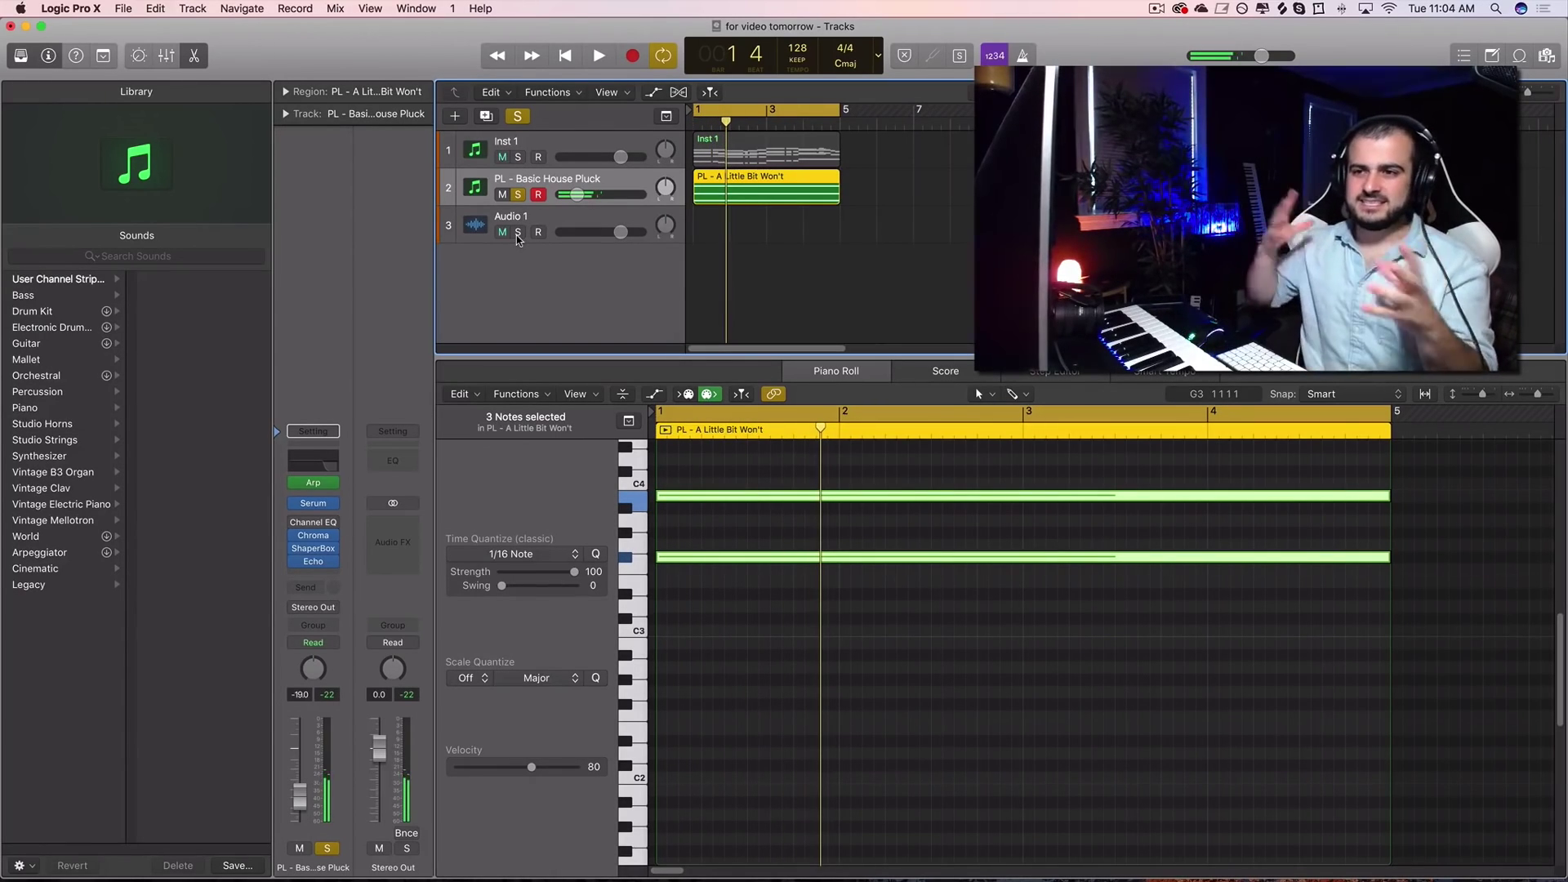
left_click(519, 194)
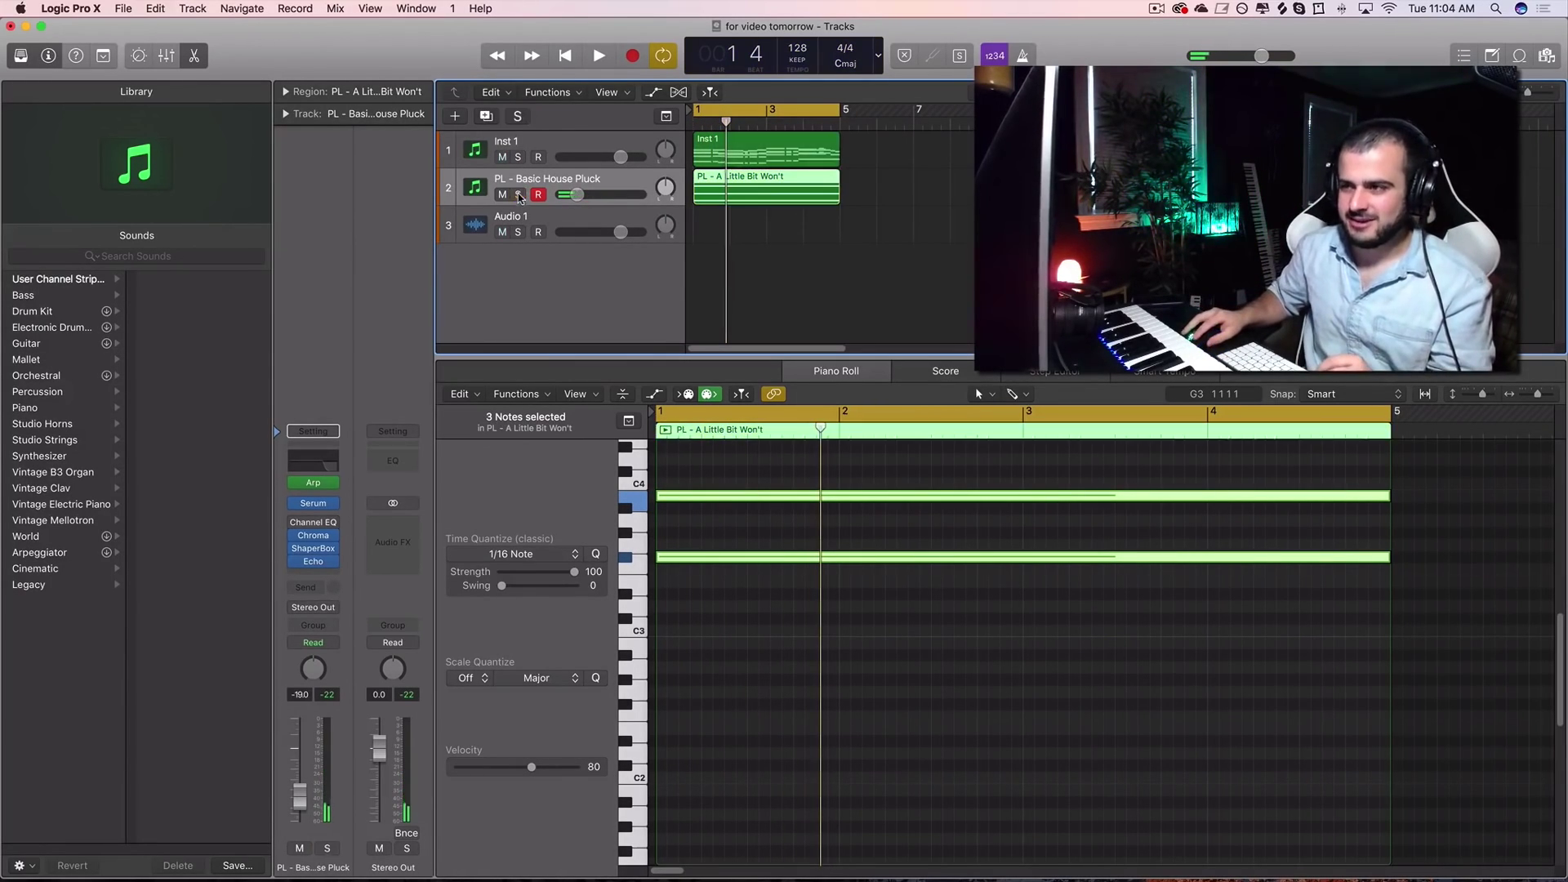
Compare the chord and pluck regions' notes, play both tracks together, and stop with the pluck region selected
left_click_drag(942, 196, 765, 157)
left_click(932, 187)
left_click(805, 189)
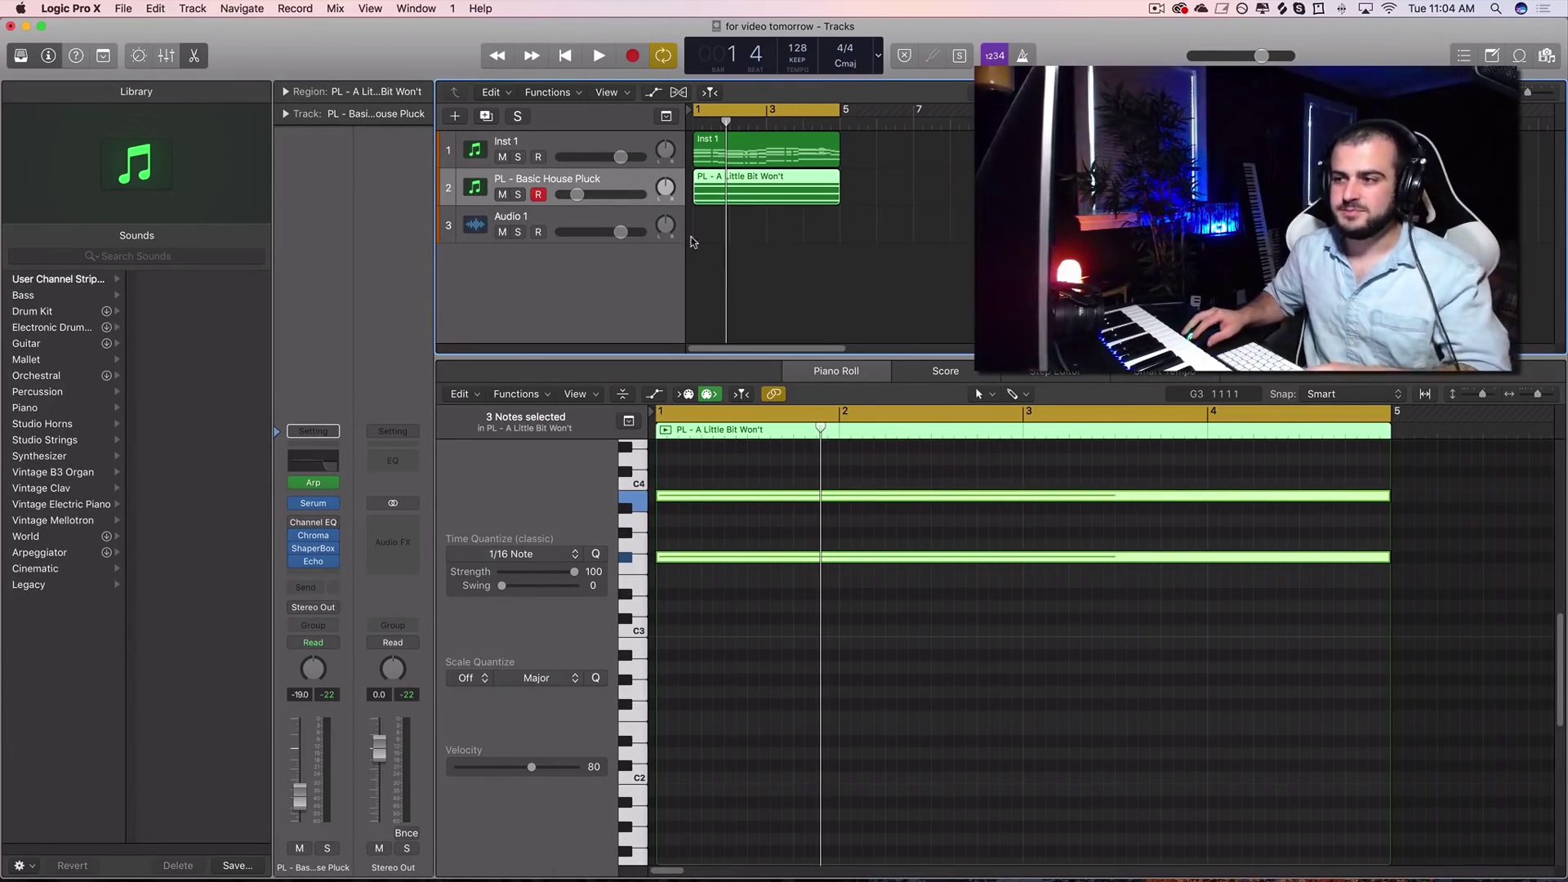
key("space")
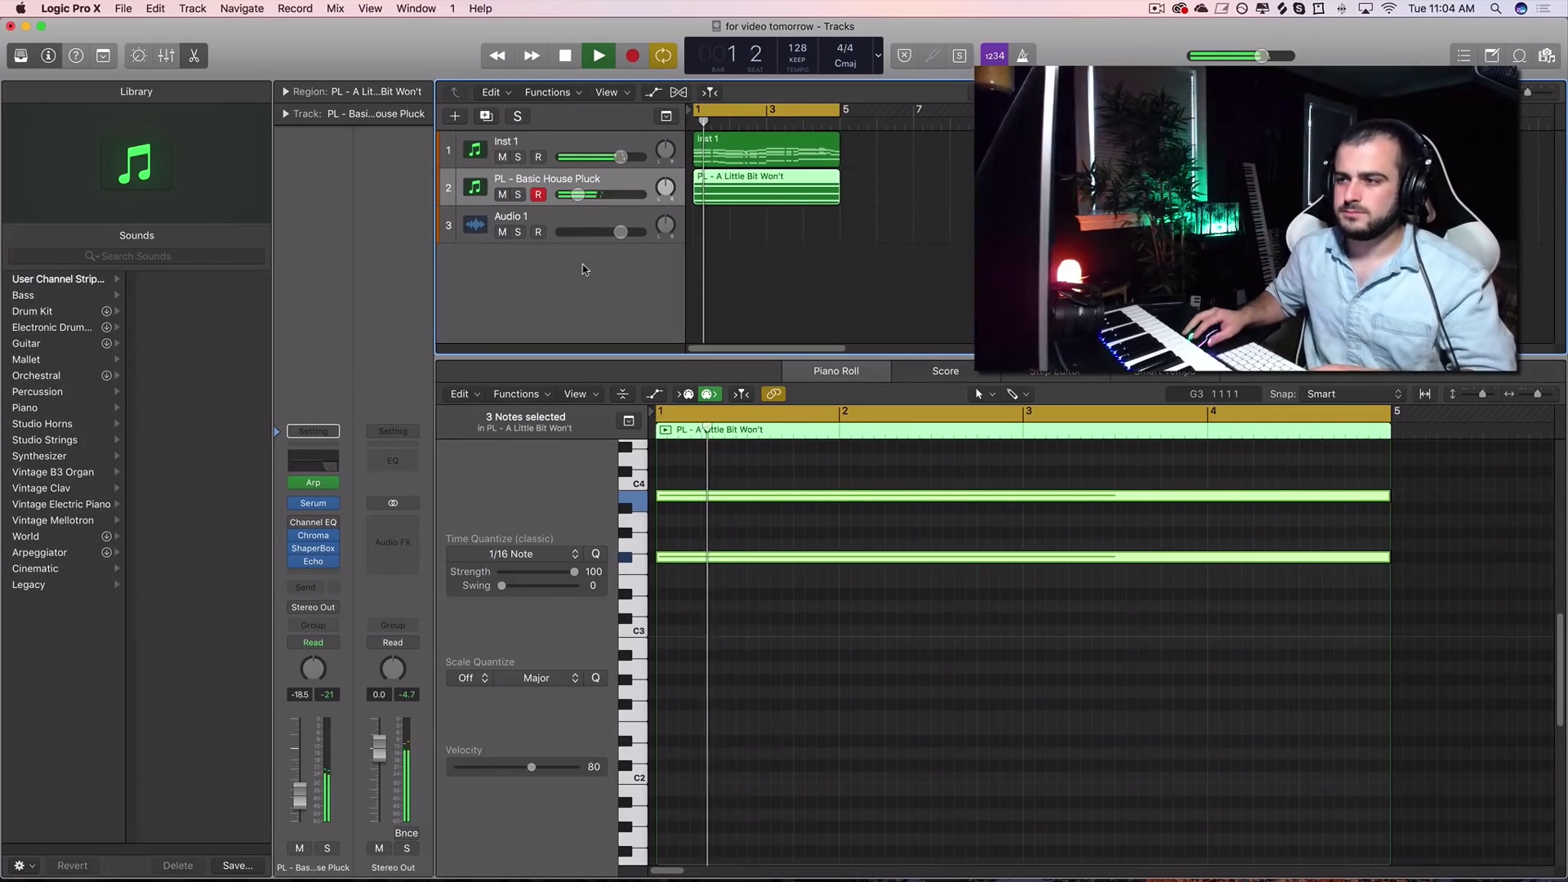
left_click(730, 206)
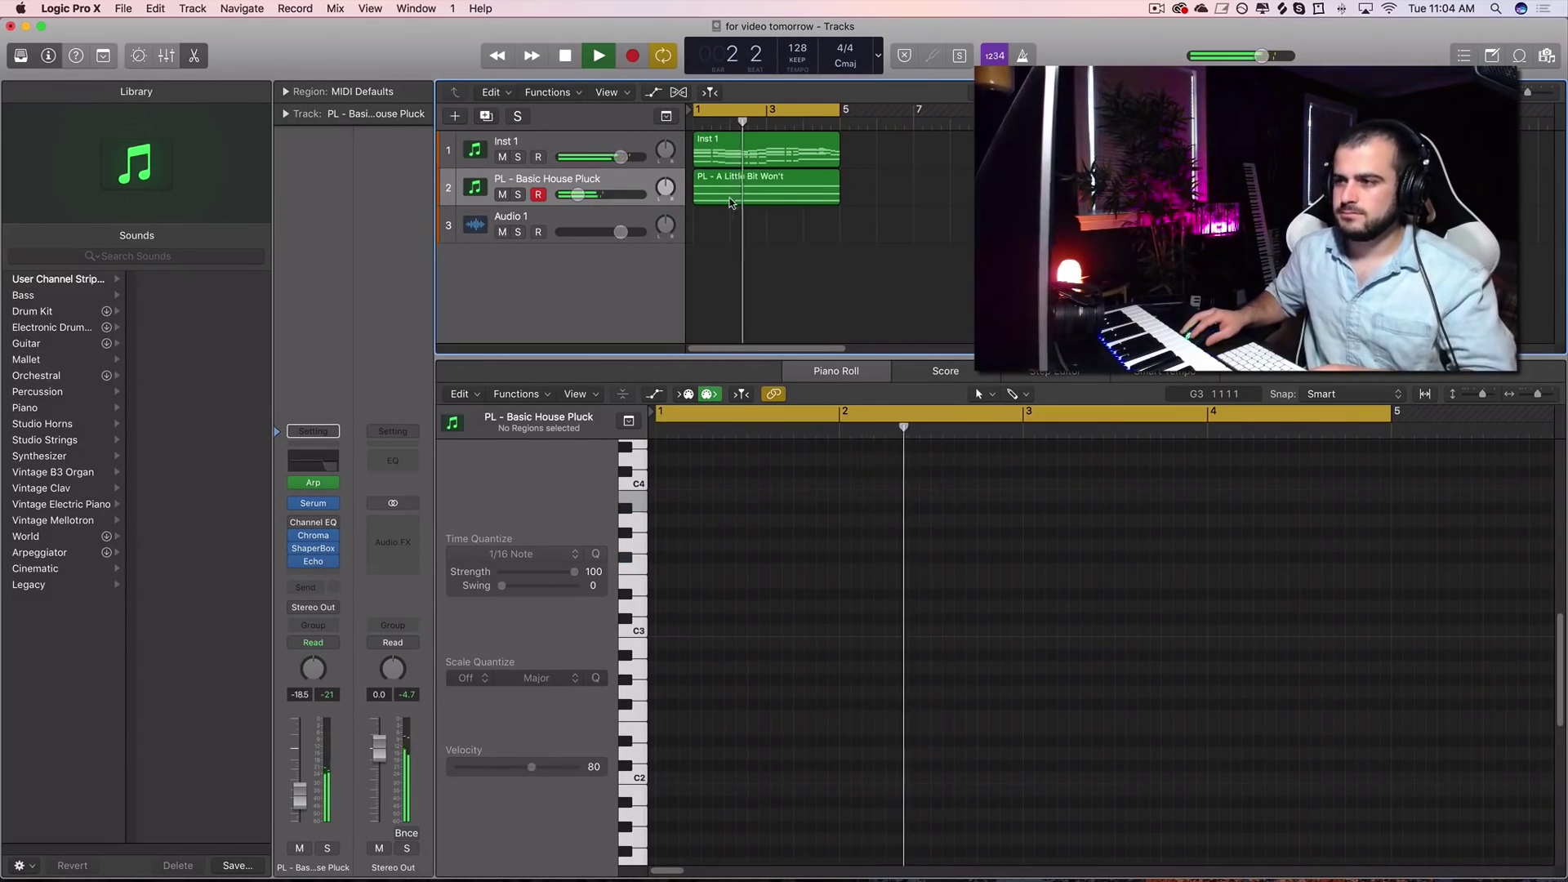
left_click(729, 203)
key("space")
Check the pluck's held notes against the Inst 1 chords and delete the middle B3 note from the pluck region
scroll(866, 654, "up", 5)
scroll(866, 663, "down", 5)
scroll(767, 564, "up", 3)
left_click(745, 535)
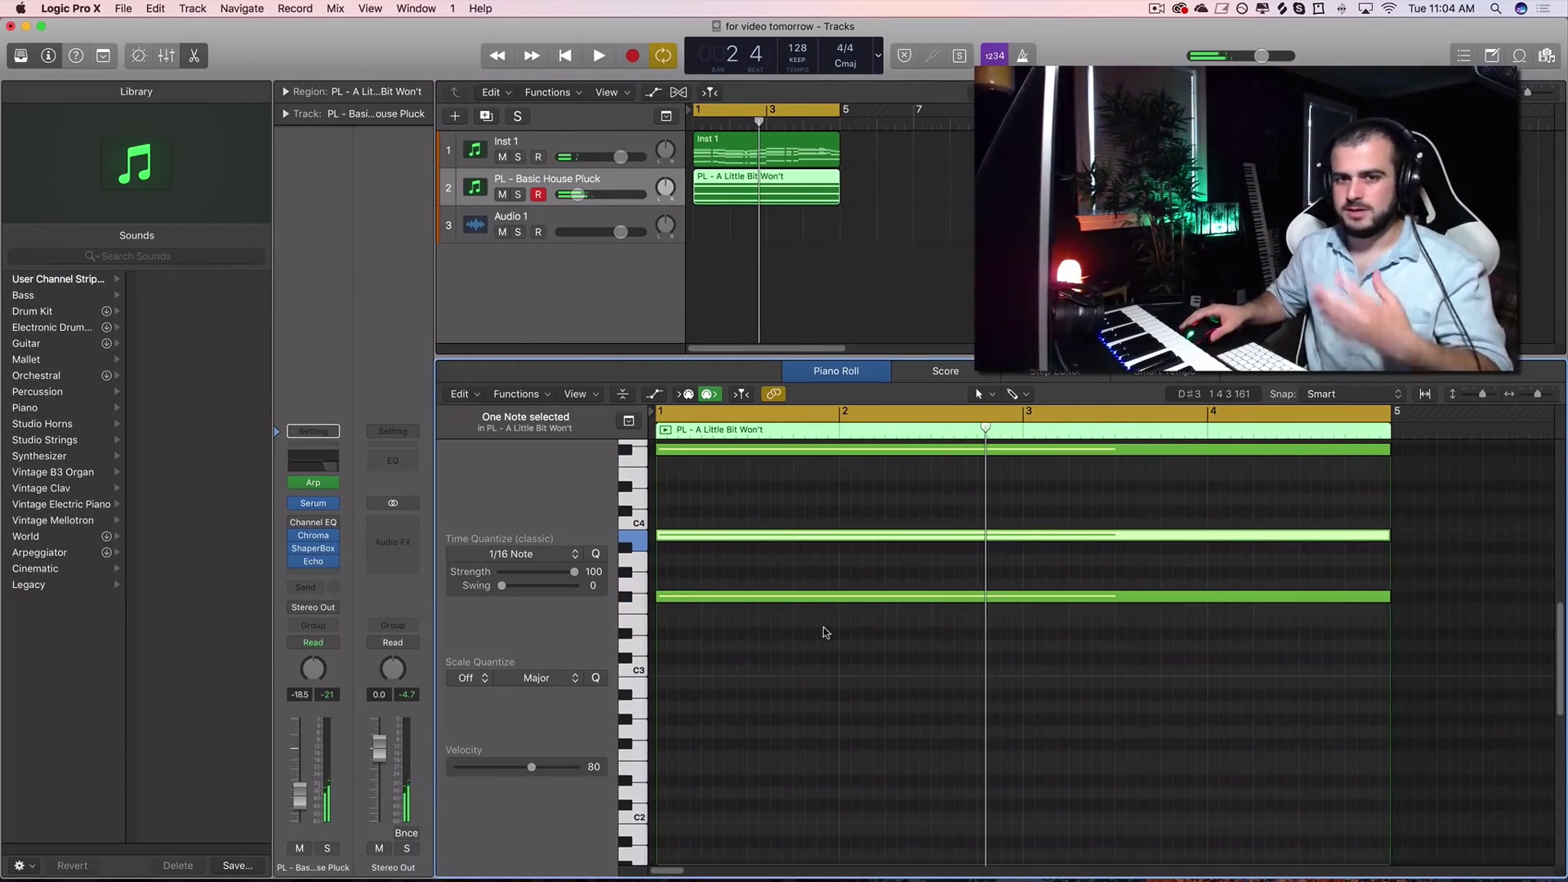
left_click_drag(896, 220, 768, 155)
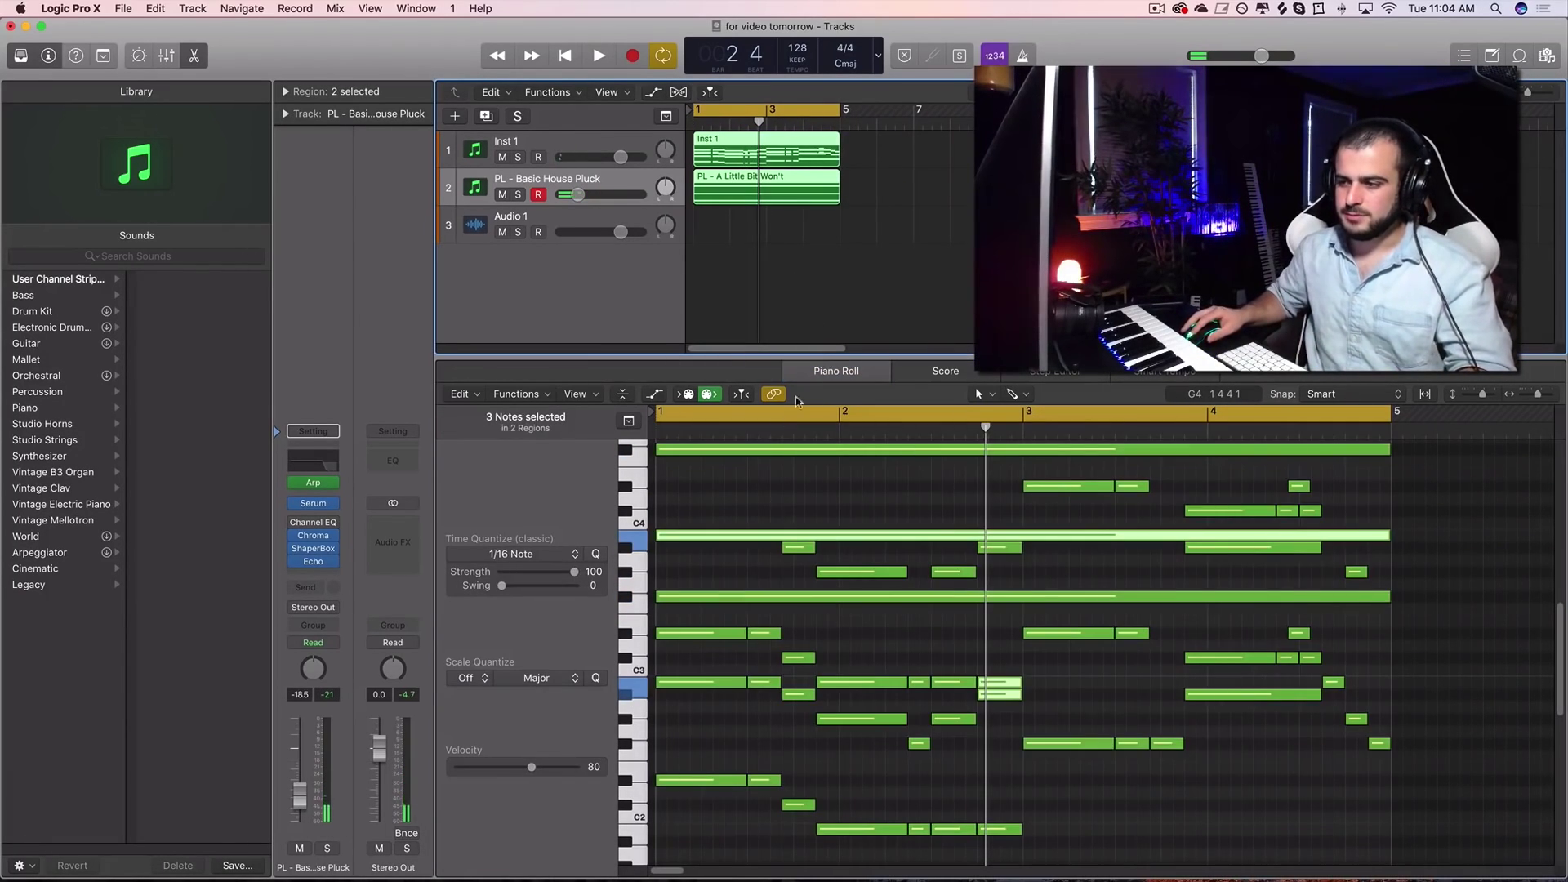
left_click(868, 257)
left_click(806, 188)
left_click_drag(733, 489, 811, 549)
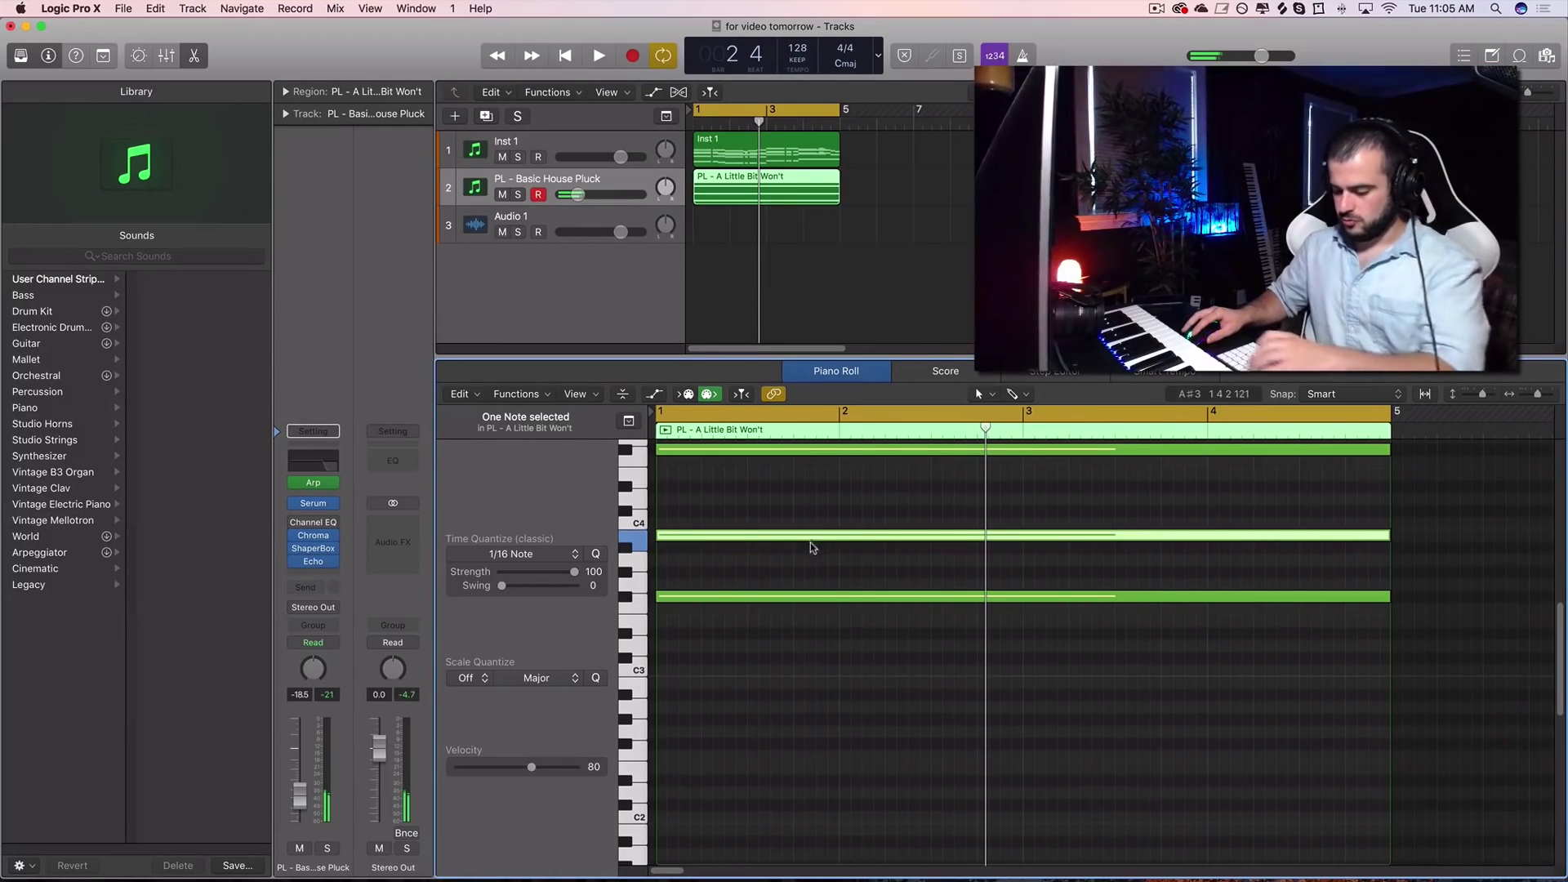
key("Delete")
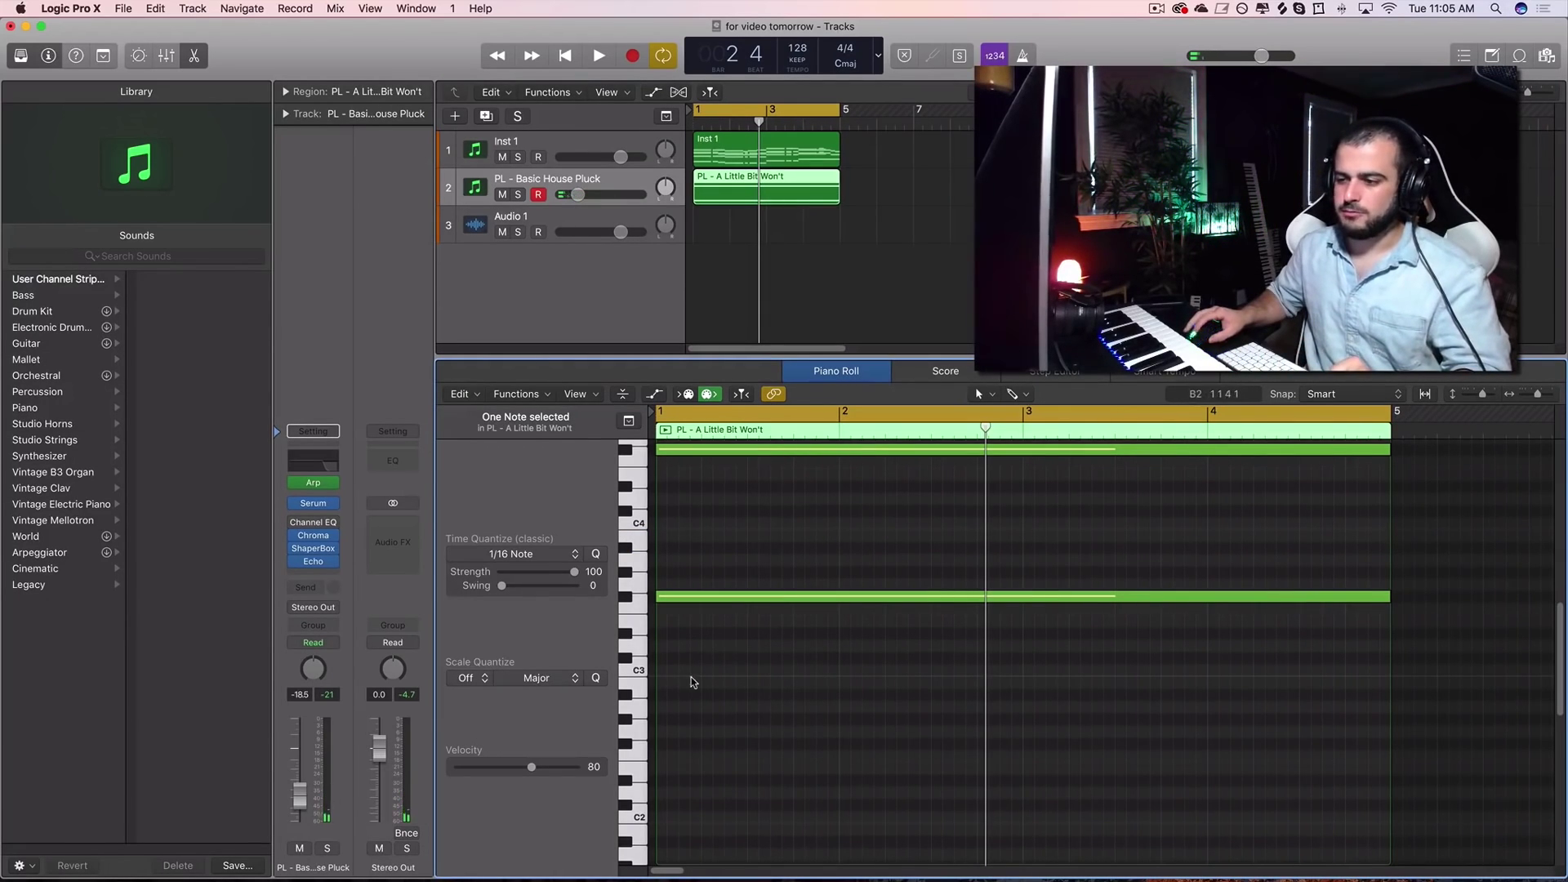
Select the pluck's two remaining notes, play them with the chords, and view both regions' notes together
scroll(695, 686, "up", 2)
key("super+a")
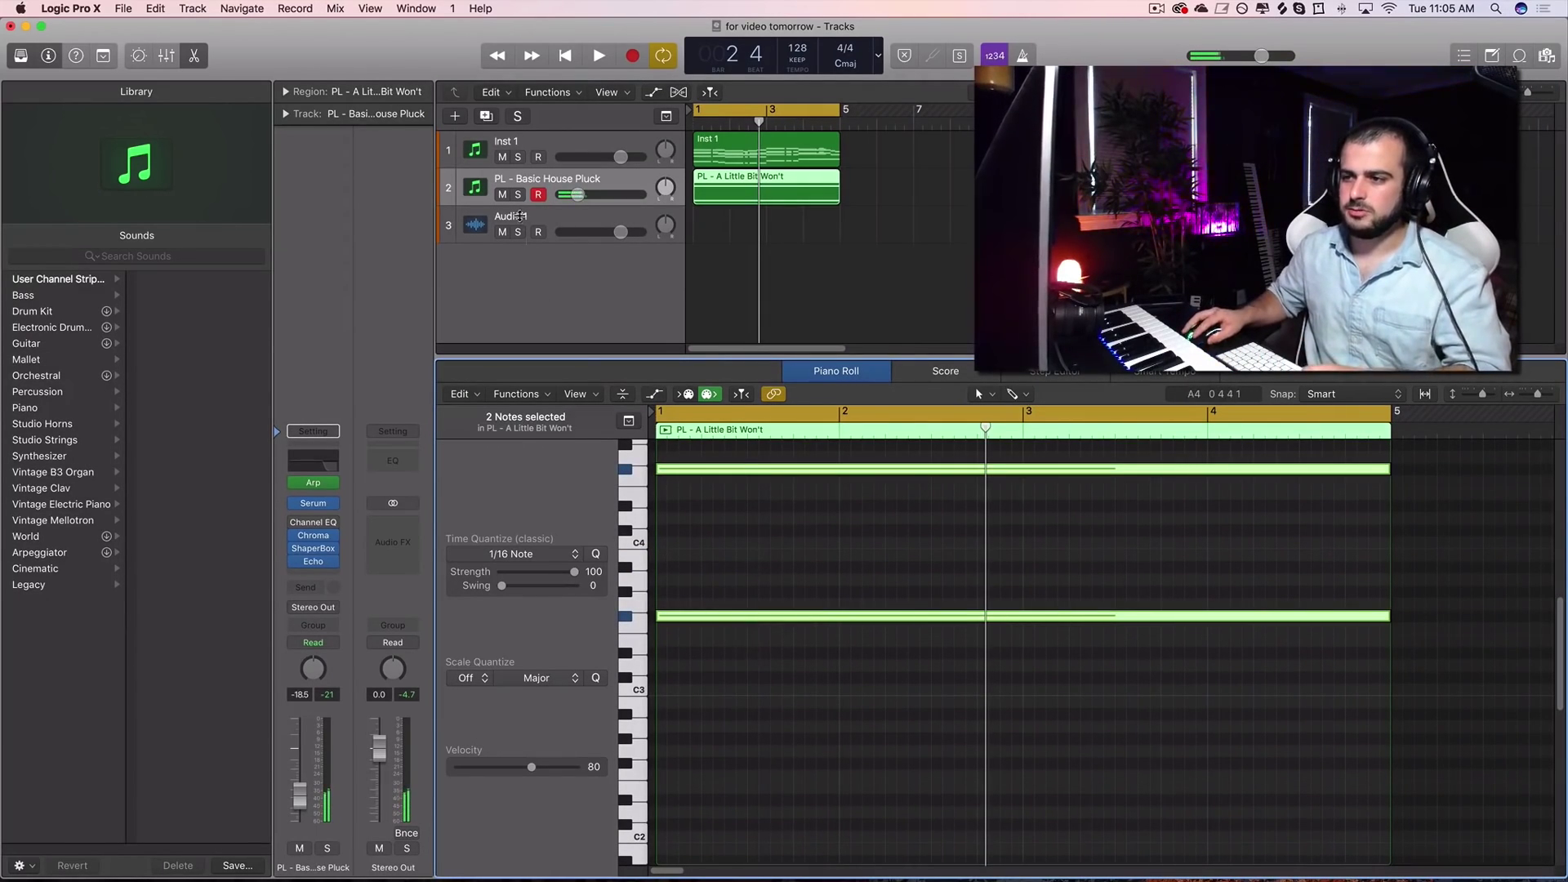
key("space")
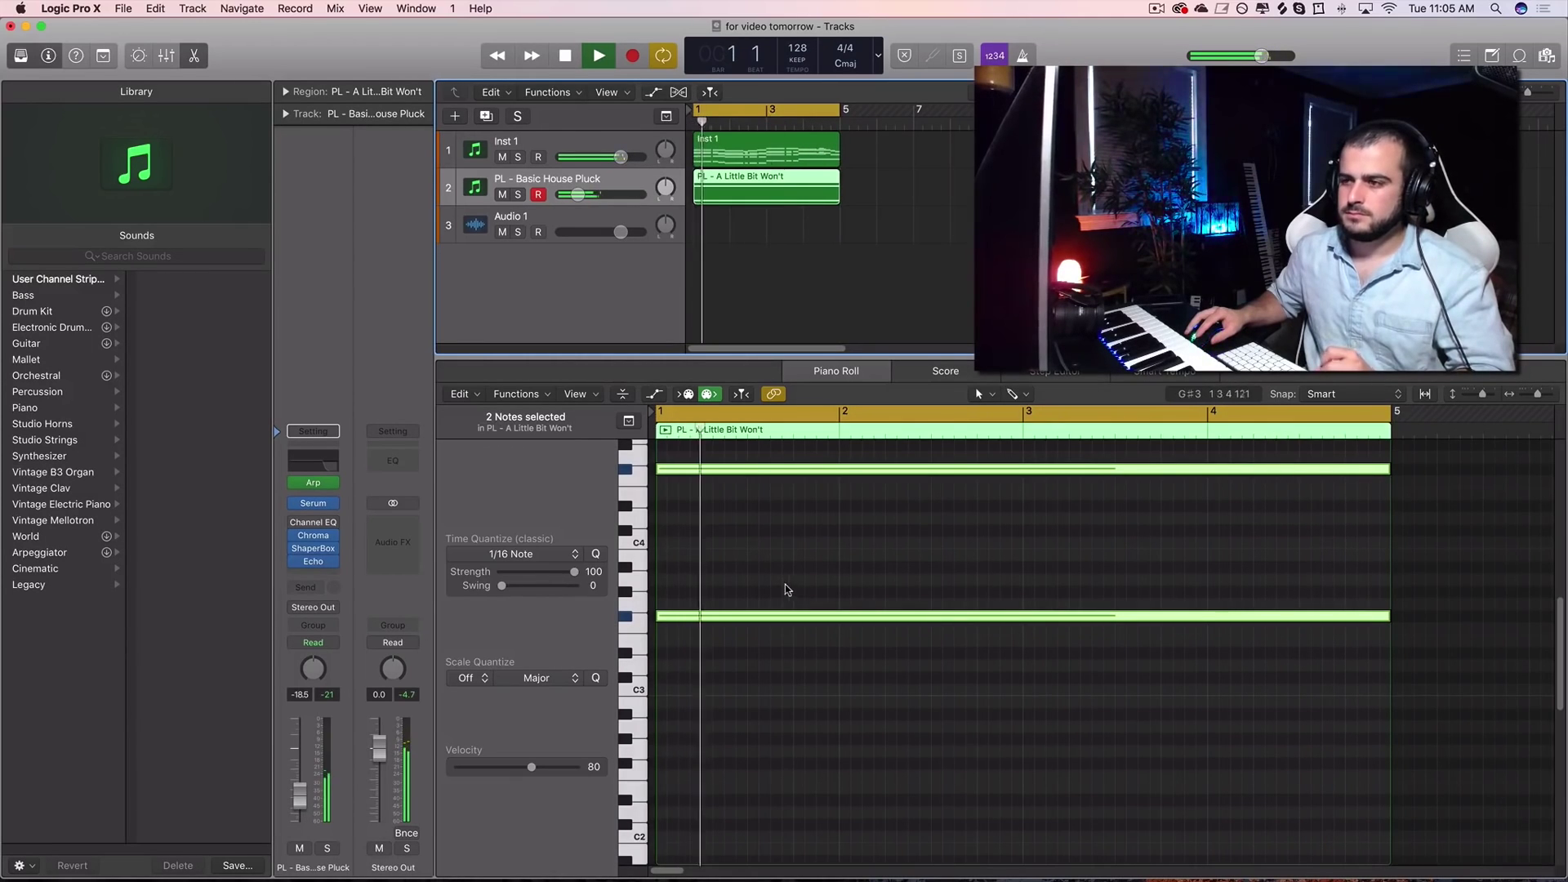
key("space")
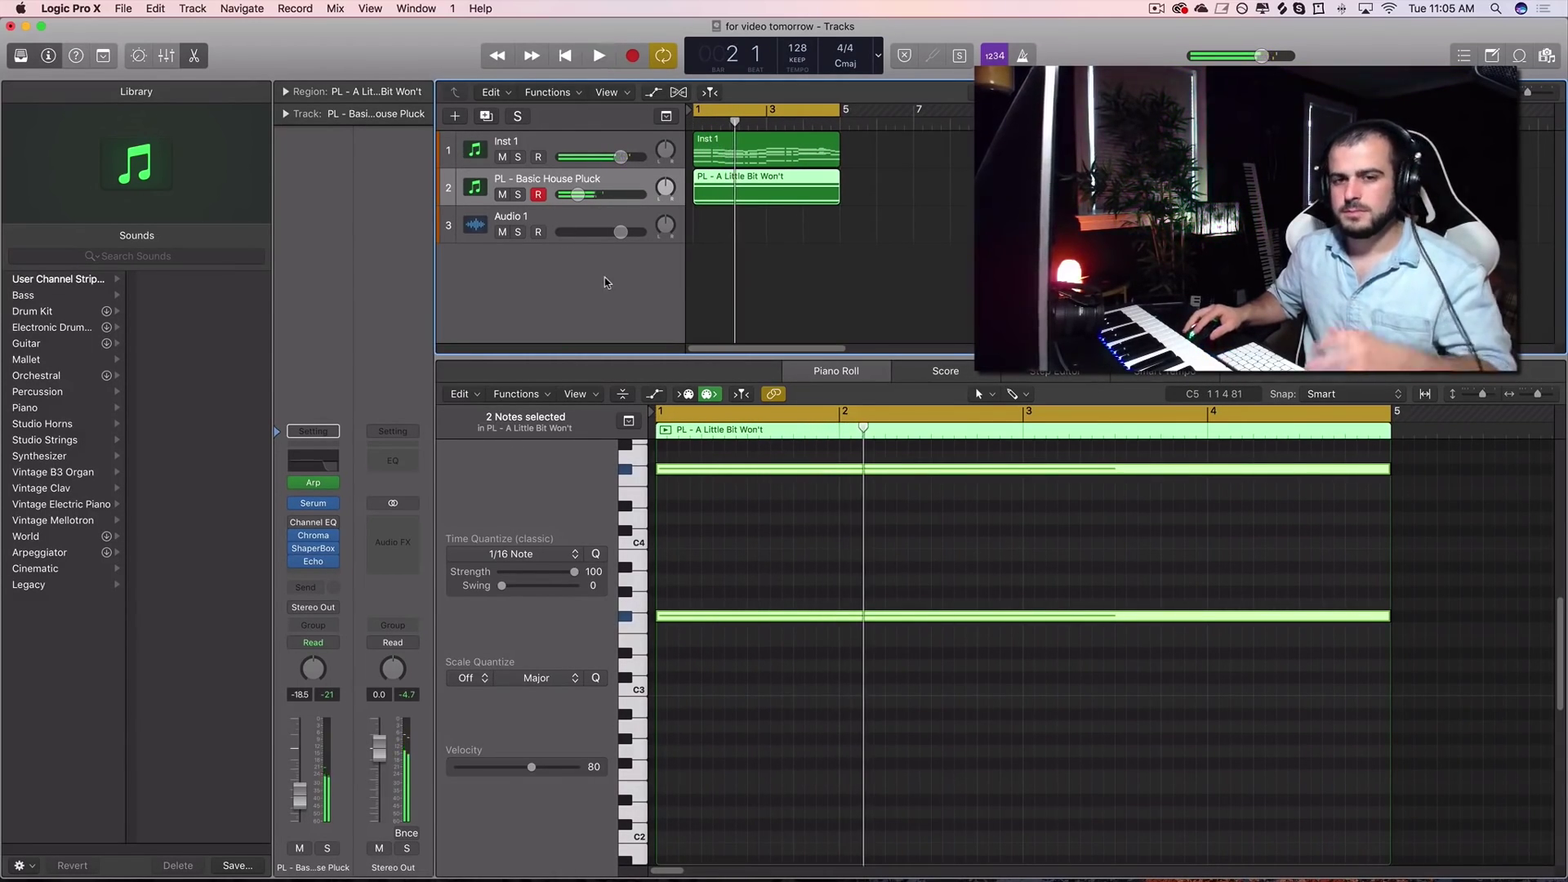
left_click_drag(861, 253, 810, 160)
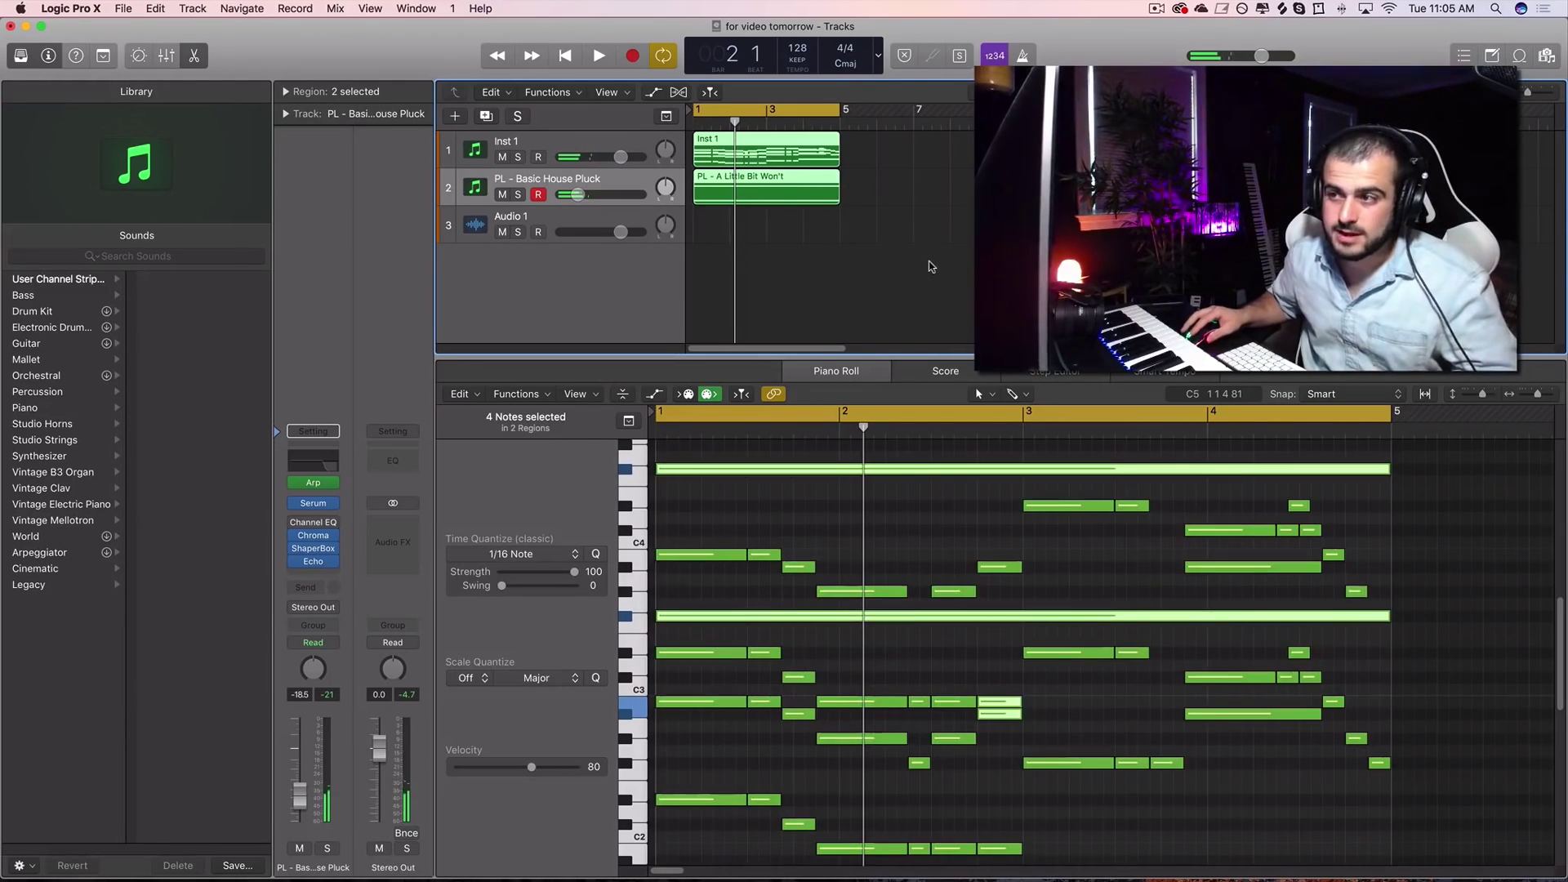
left_click(931, 263)
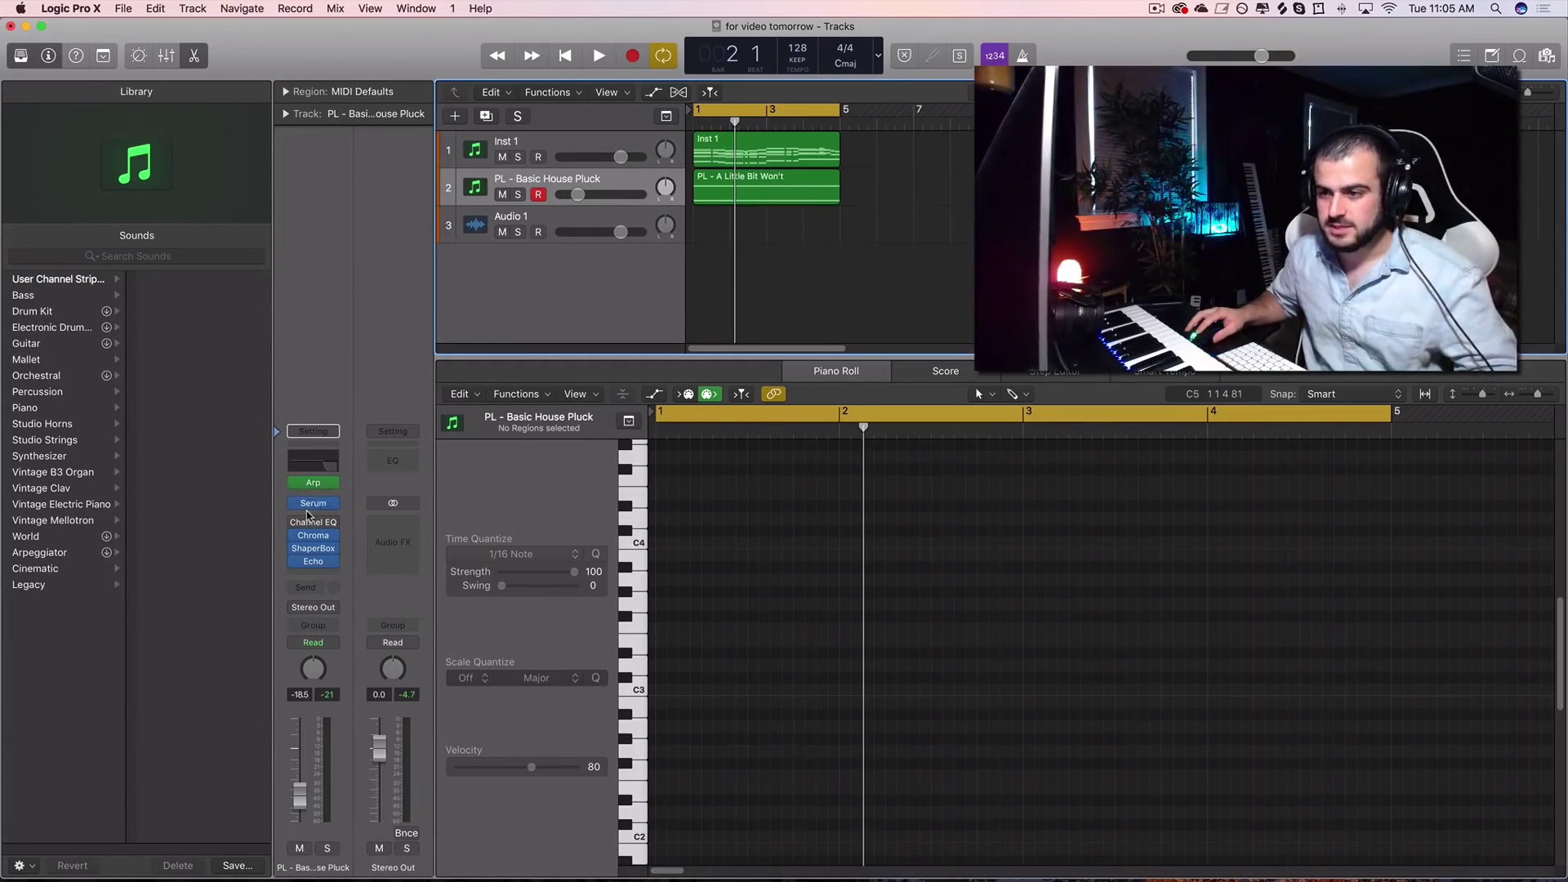
Review the ShaperBox volume curve and the Echo settings on the pluck track, closing each plug-in
left_click(319, 551)
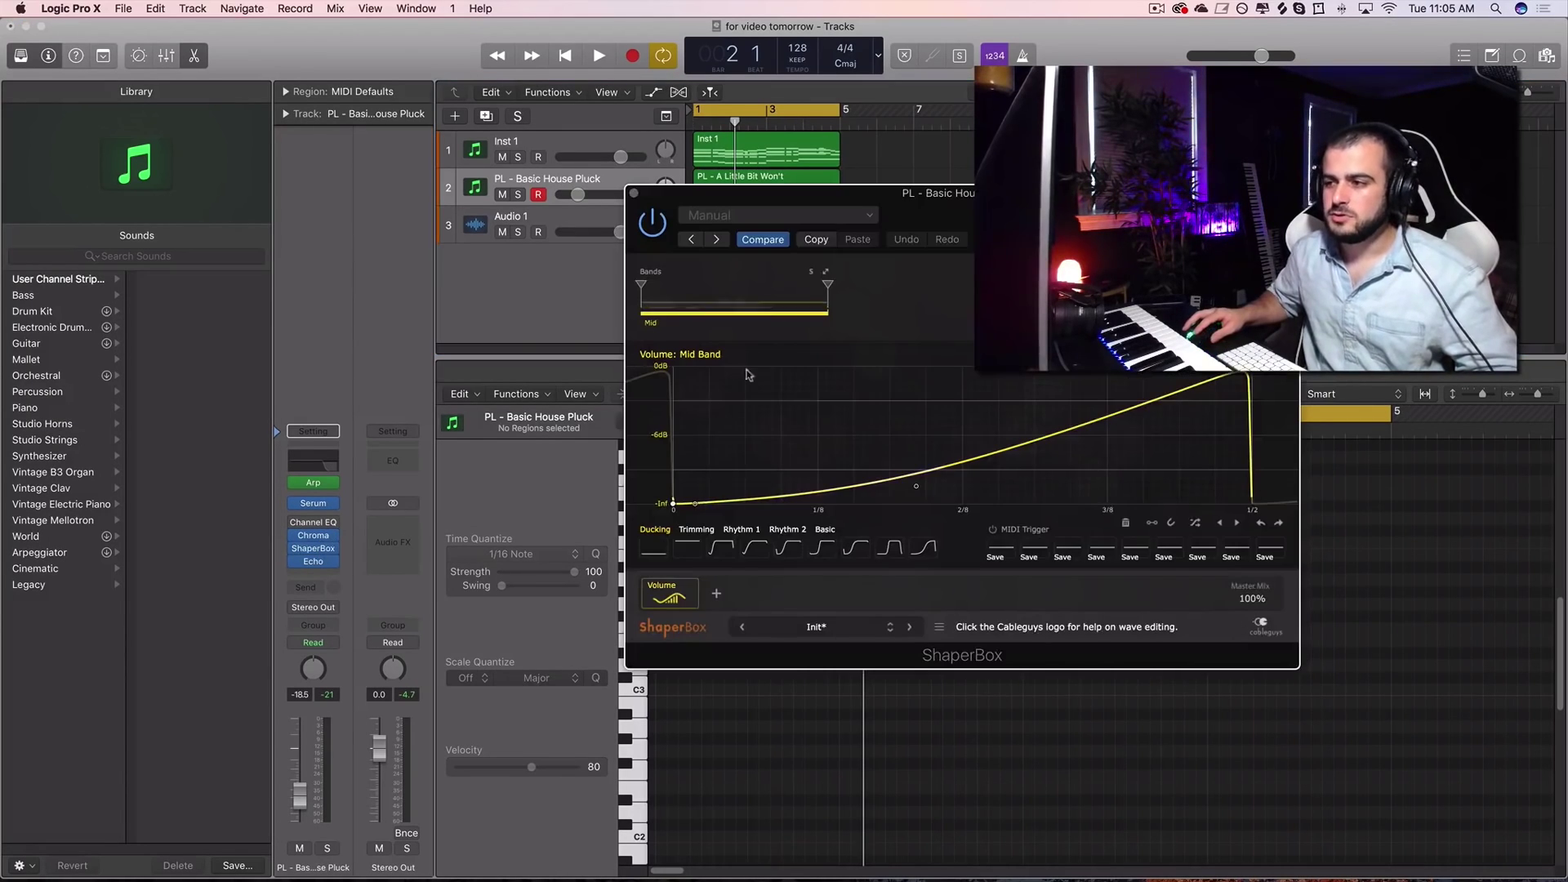
left_click(634, 194)
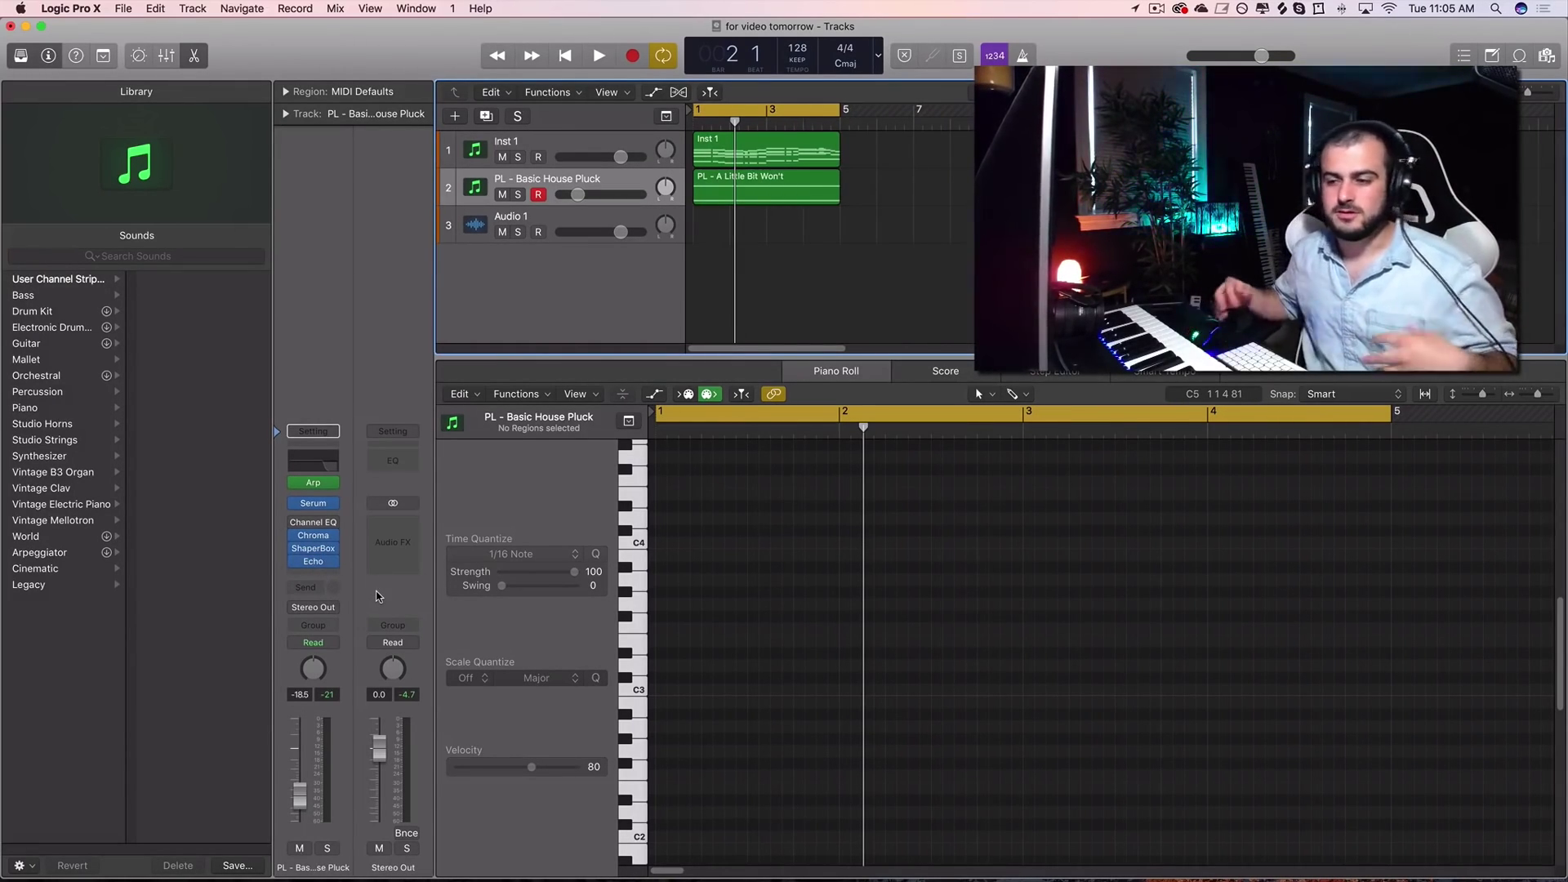
left_click(311, 564)
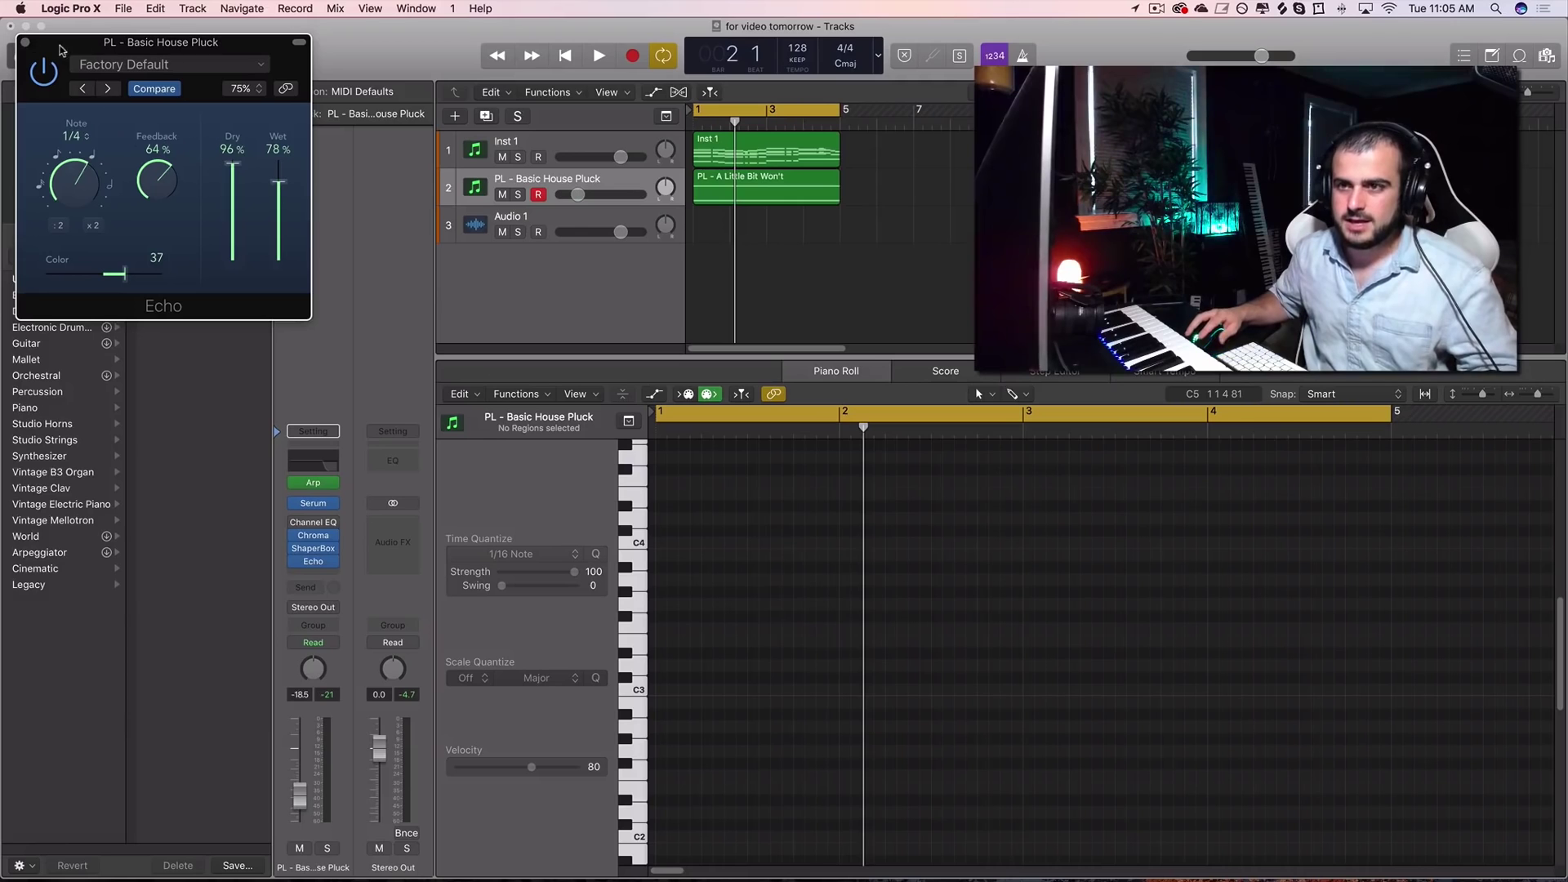
left_click(23, 42)
left_click(475, 188)
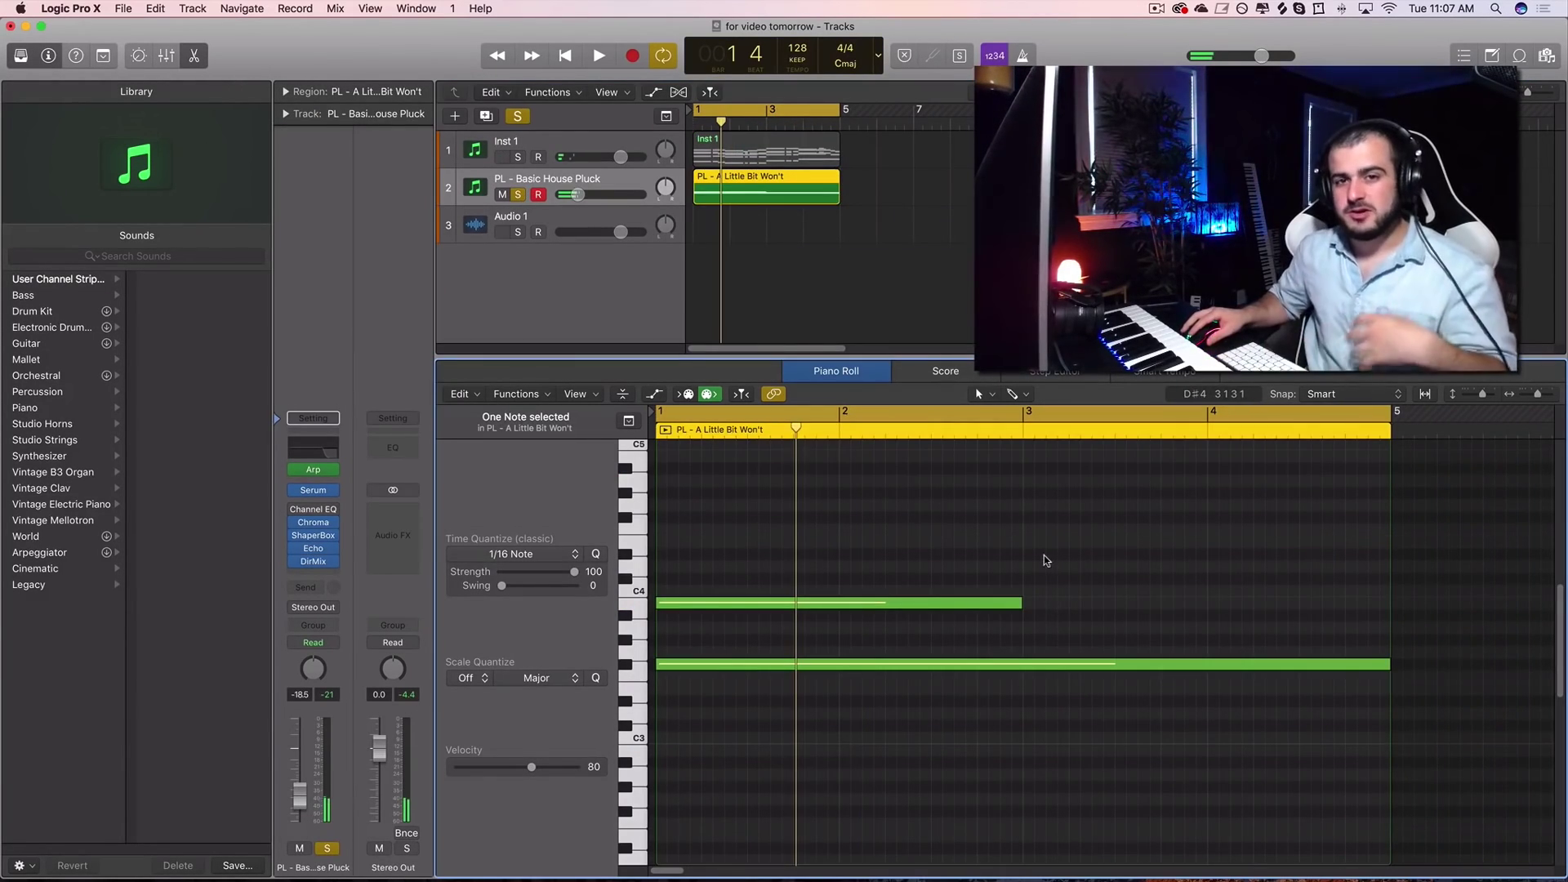
Delete the B3 note spanning bars 1 and 2 of the pluck region
left_click(1038, 562)
left_click_drag(1040, 603, 972, 582)
key("Delete")
left_click(846, 558)
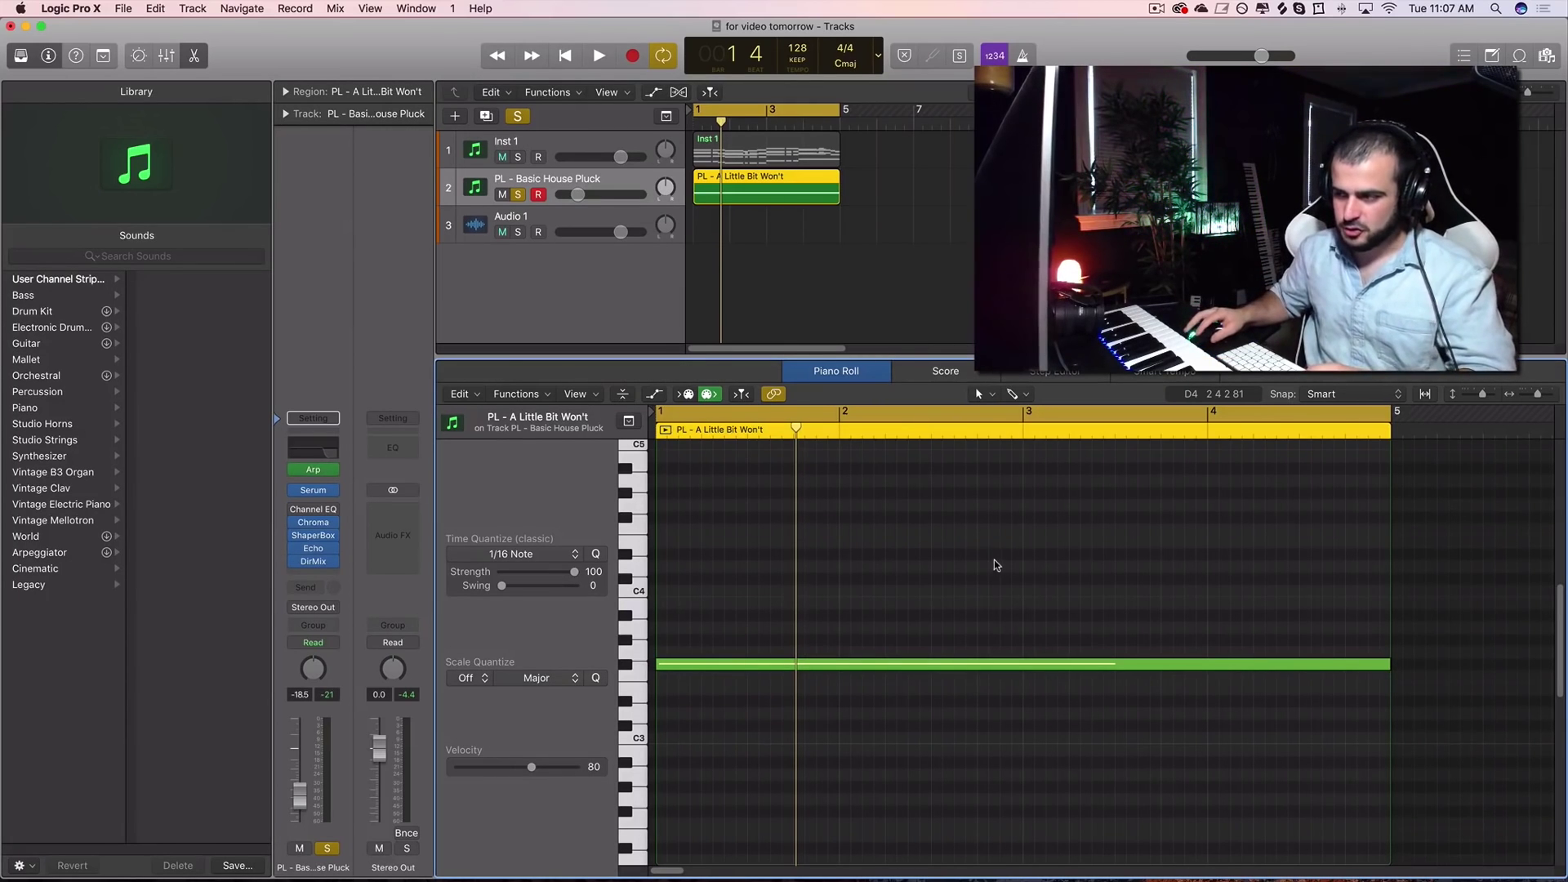
Listen to the single-note arpeggio soloed and with the chords, then solo the pluck again and stop playback
key("space")
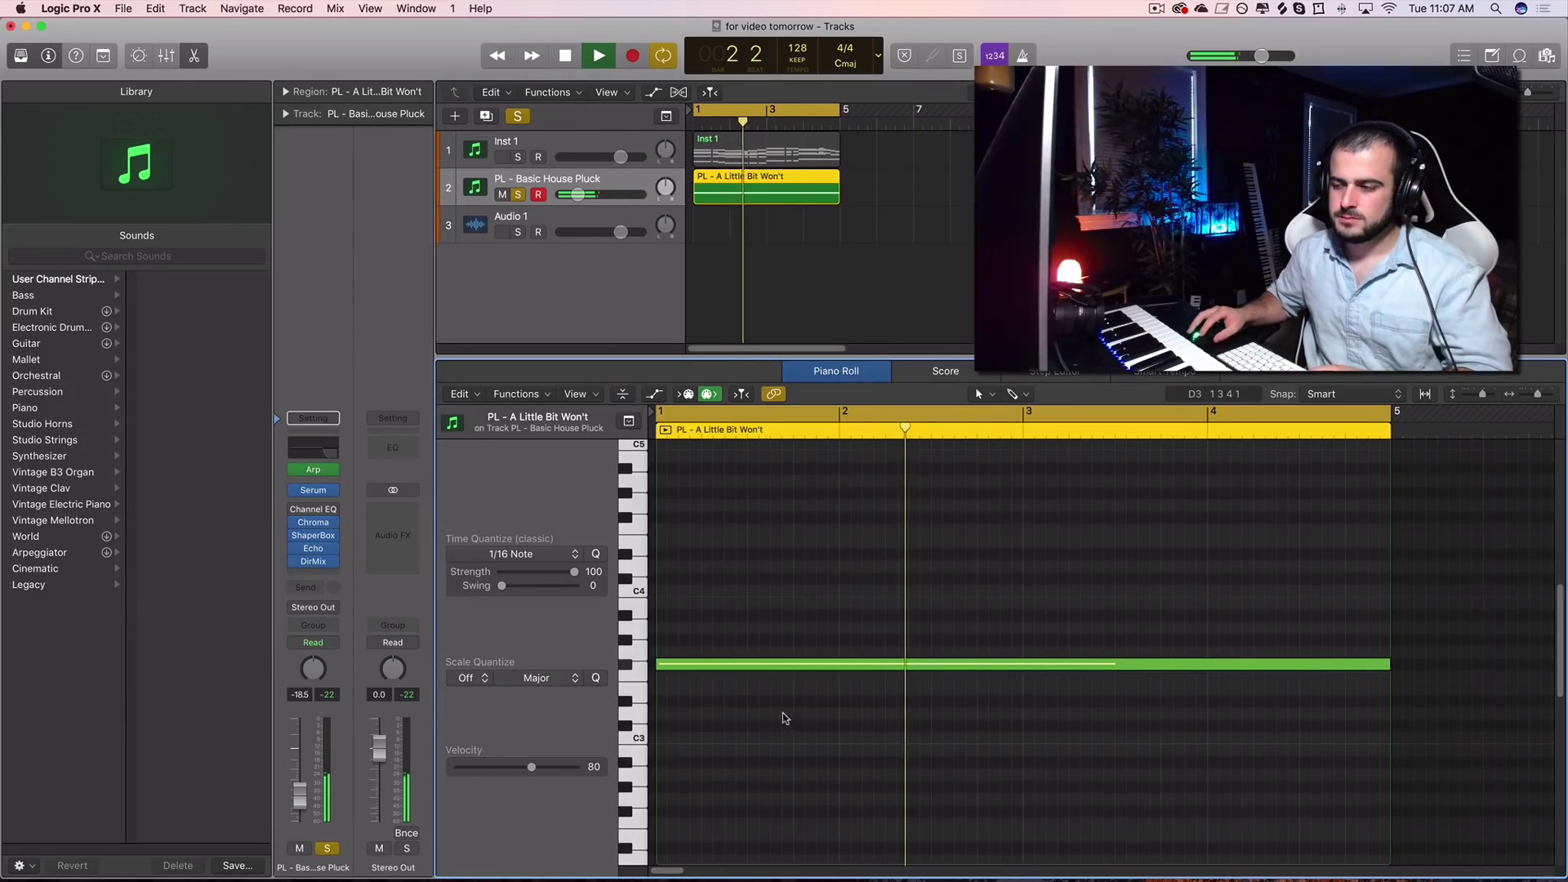
left_click(518, 196)
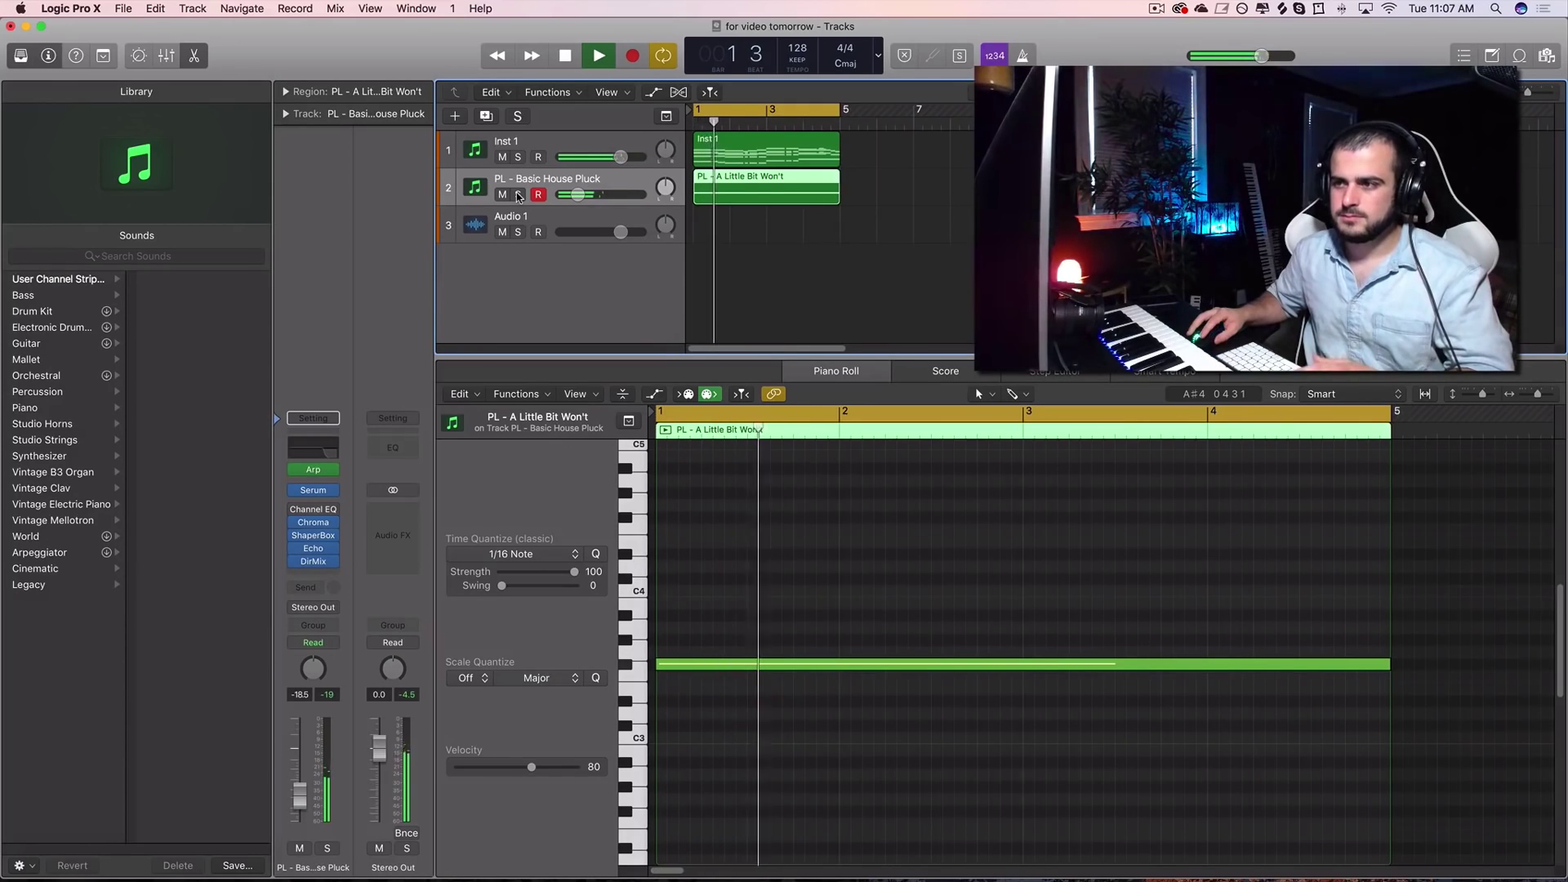
left_click(518, 197)
key("space")
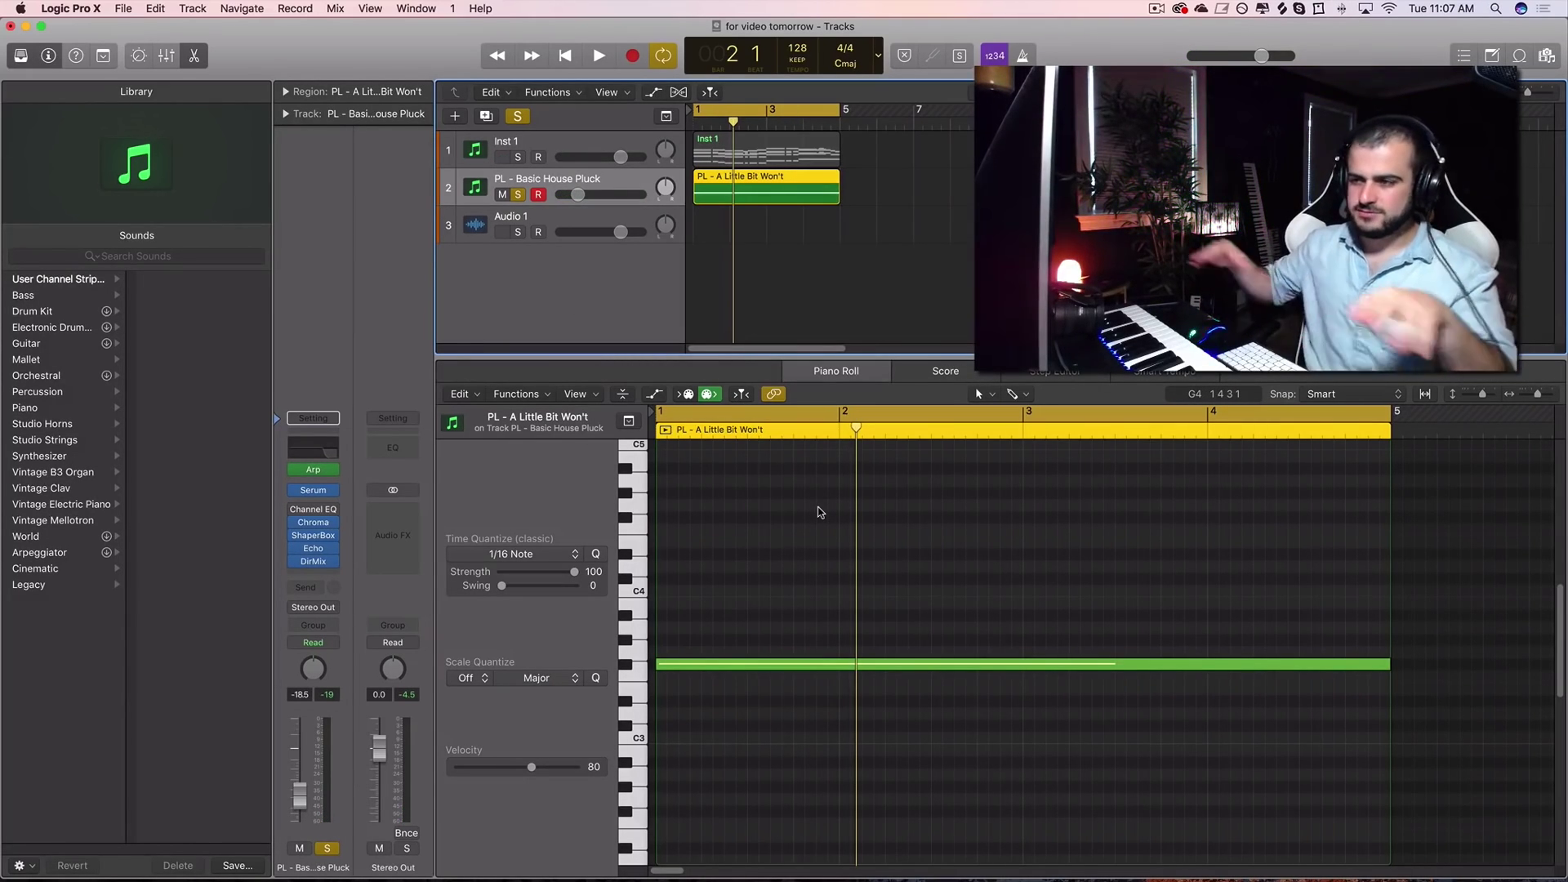
Add a B3 note across bars 1 and 2 and a C#4 note across bars 3 and 4 of the pluck region
left_click(705, 601)
left_click(677, 602)
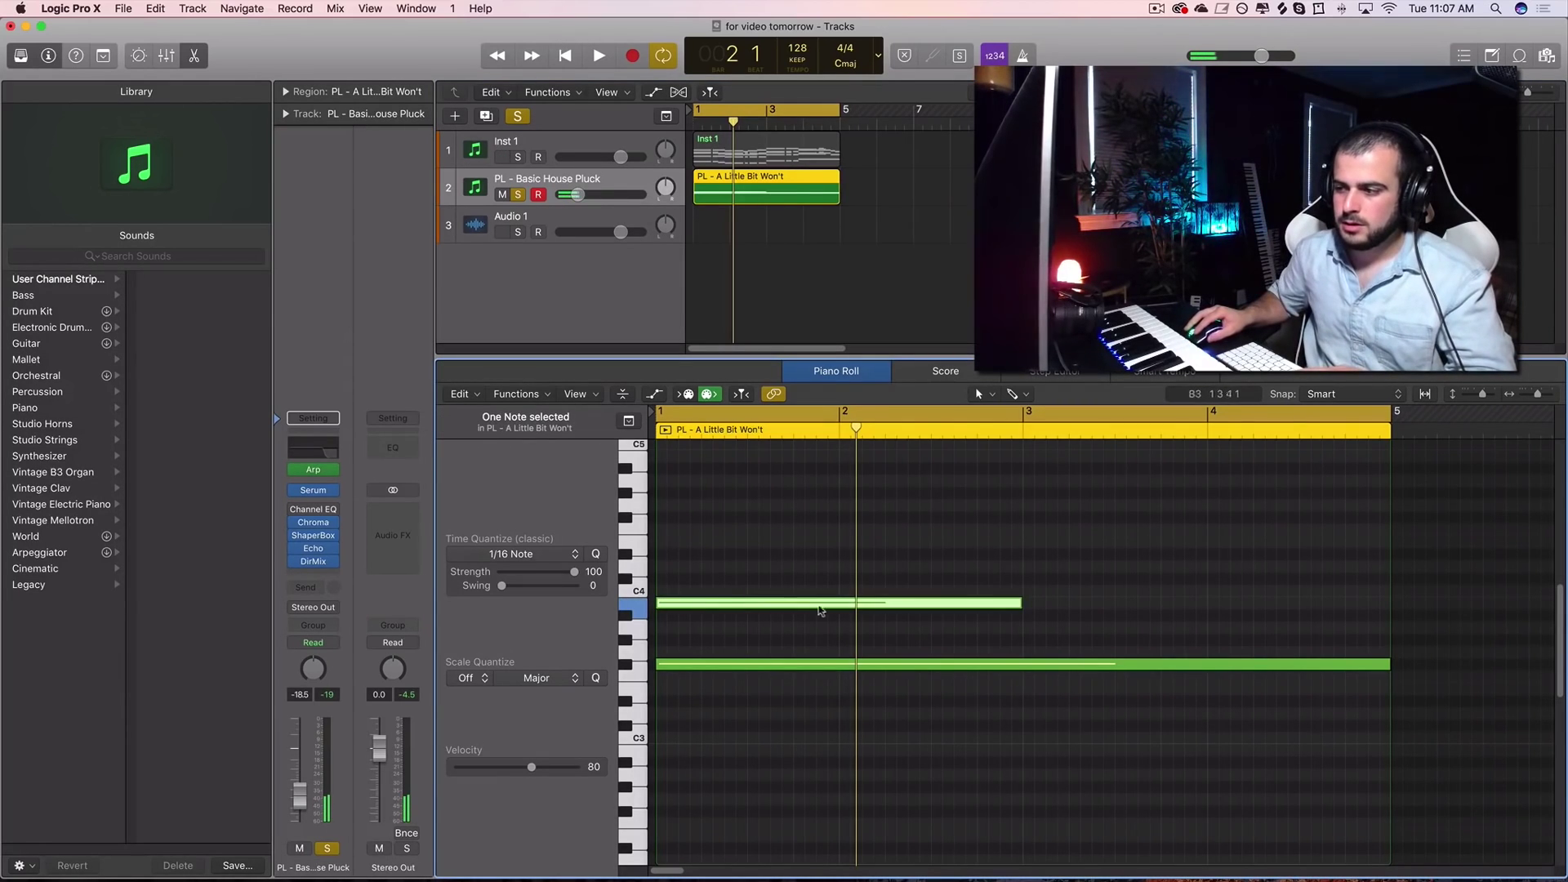
left_click(1032, 580)
left_click(1058, 619, "super")
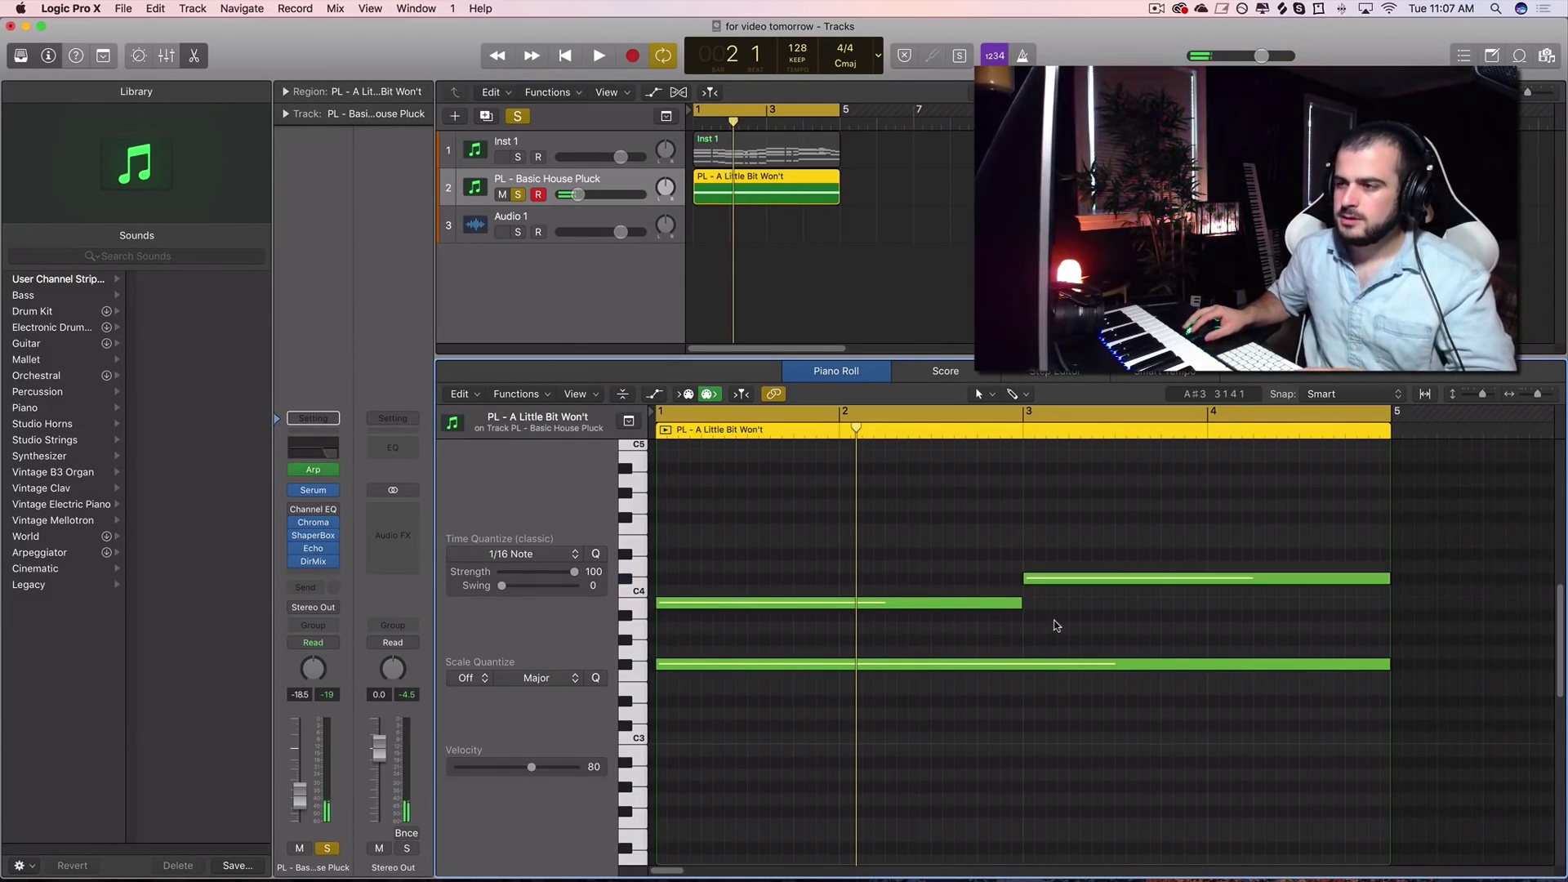
Take the pluck track off solo during playback, raise its volume to -10.6 dB, and stop
key("space")
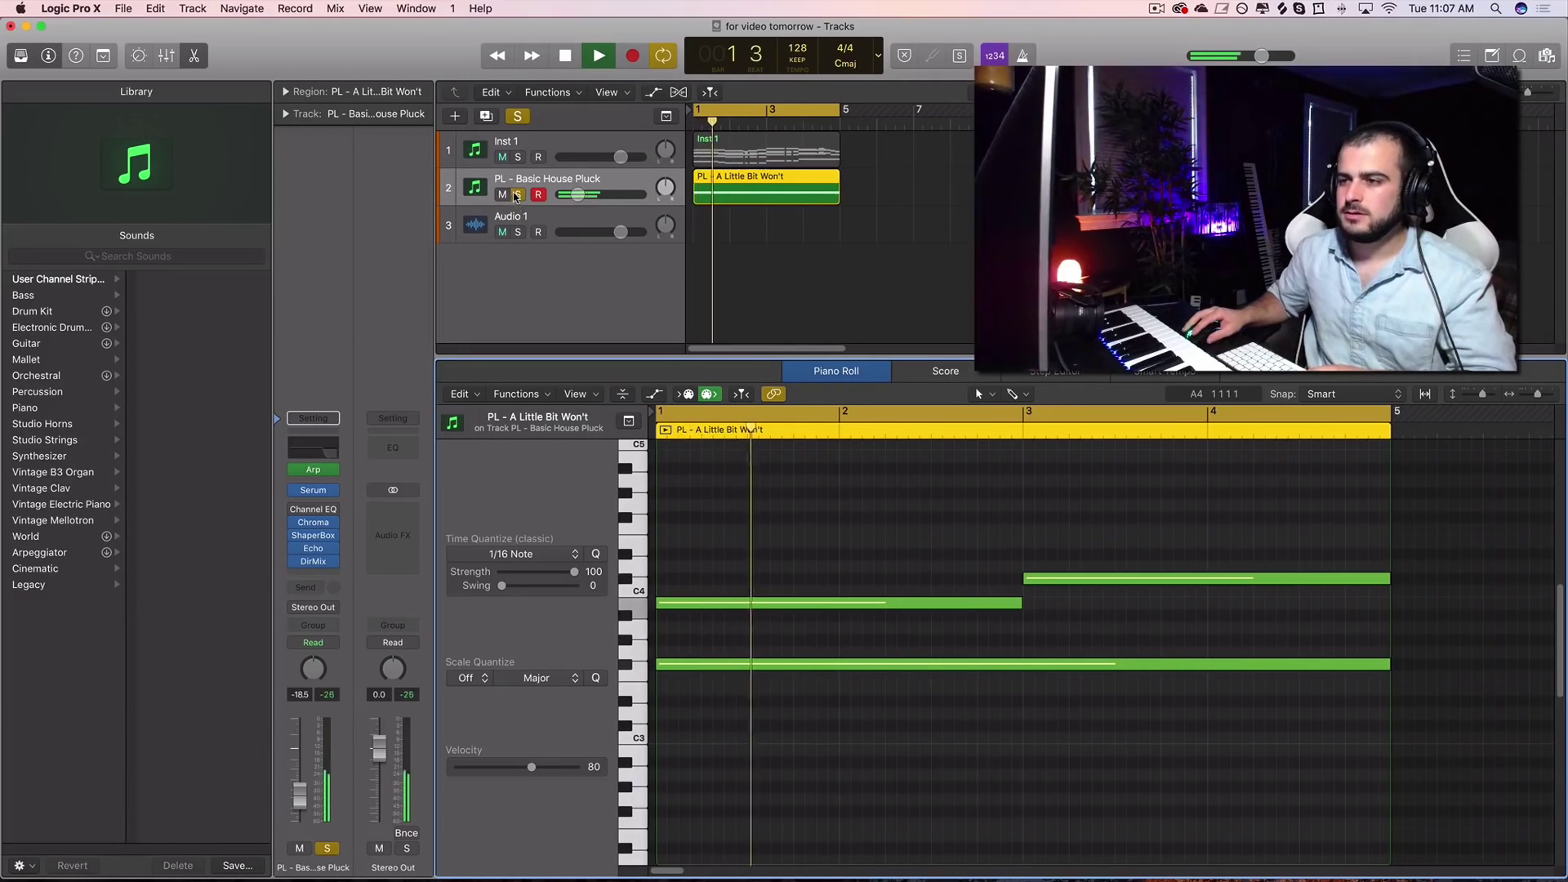
left_click(518, 196)
left_click_drag(598, 199, 613, 199)
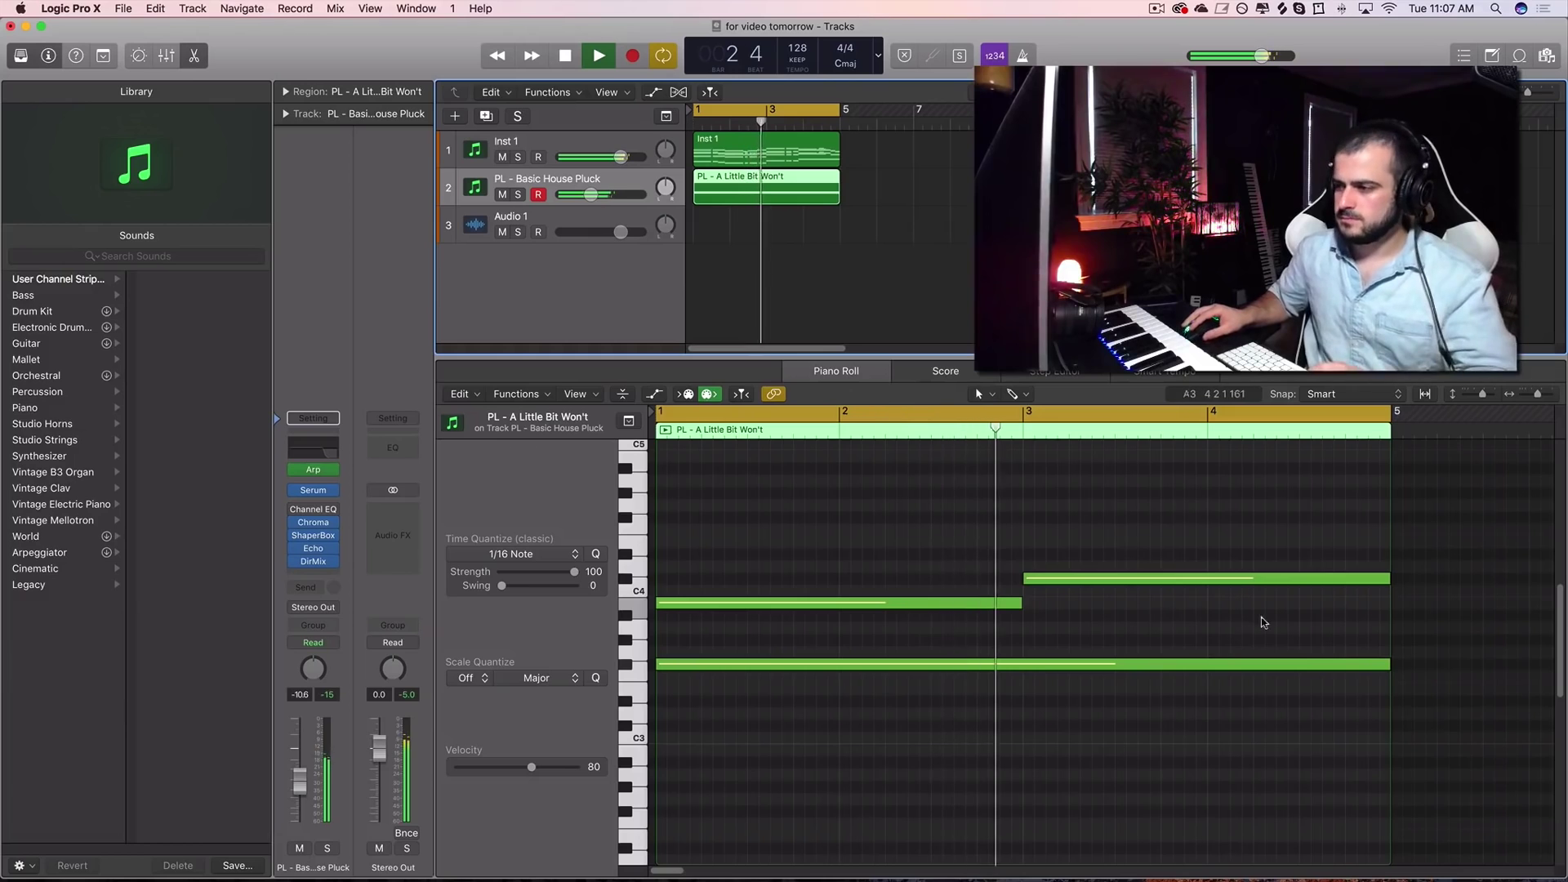
key("space")
Shorten the C#4 note to end with bar 3, add a D#4 note over bar 4, and play the result
left_click_drag(1391, 580, 1201, 581)
left_click(1210, 554, "super")
key("space")
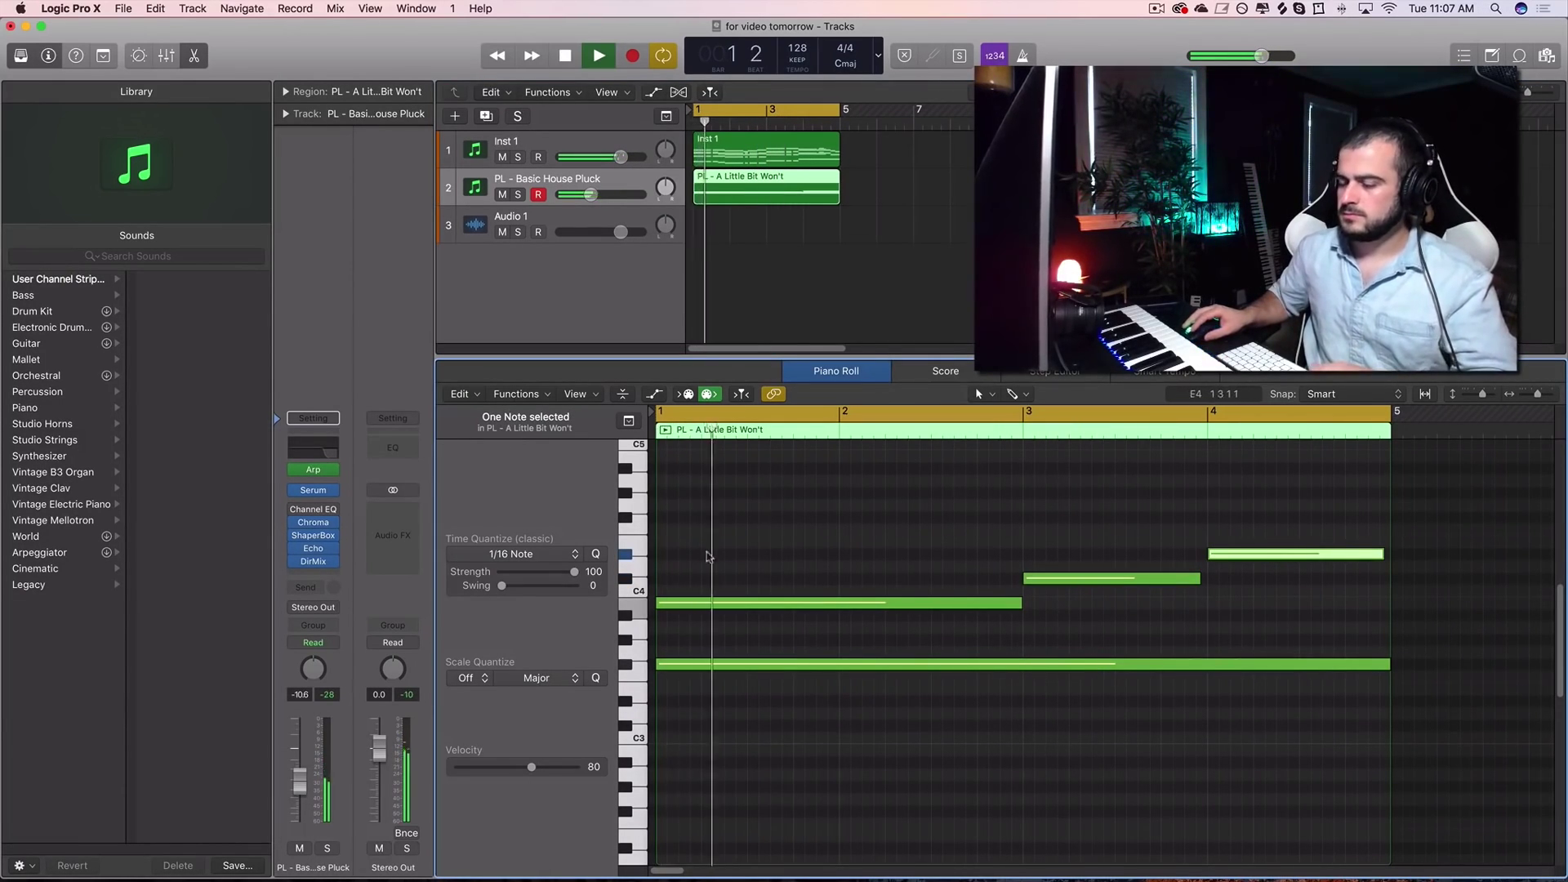
left_click(740, 507)
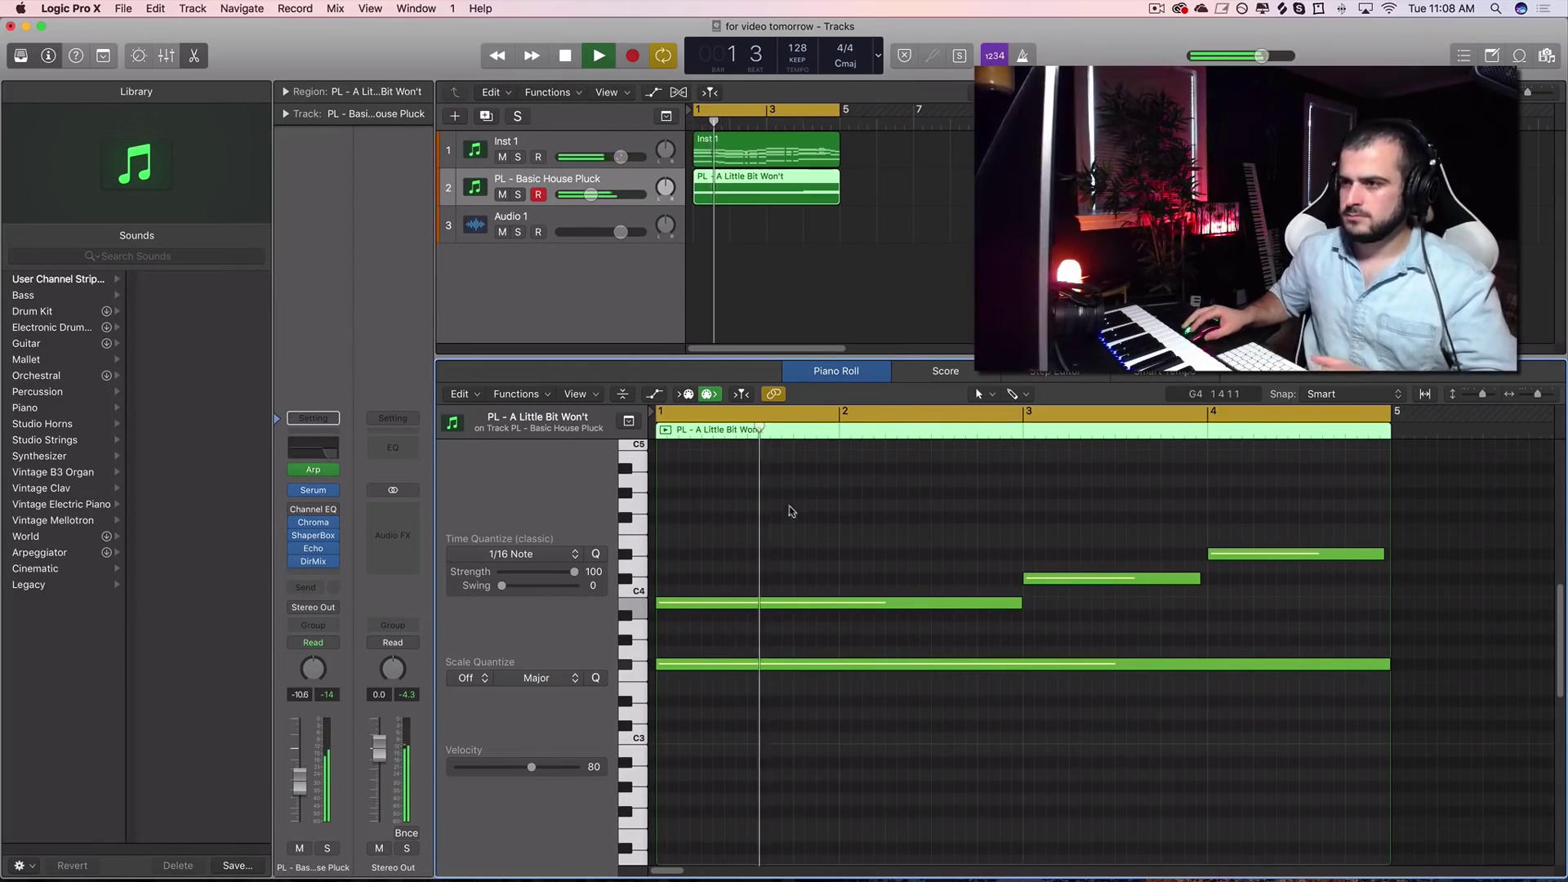
key("space")
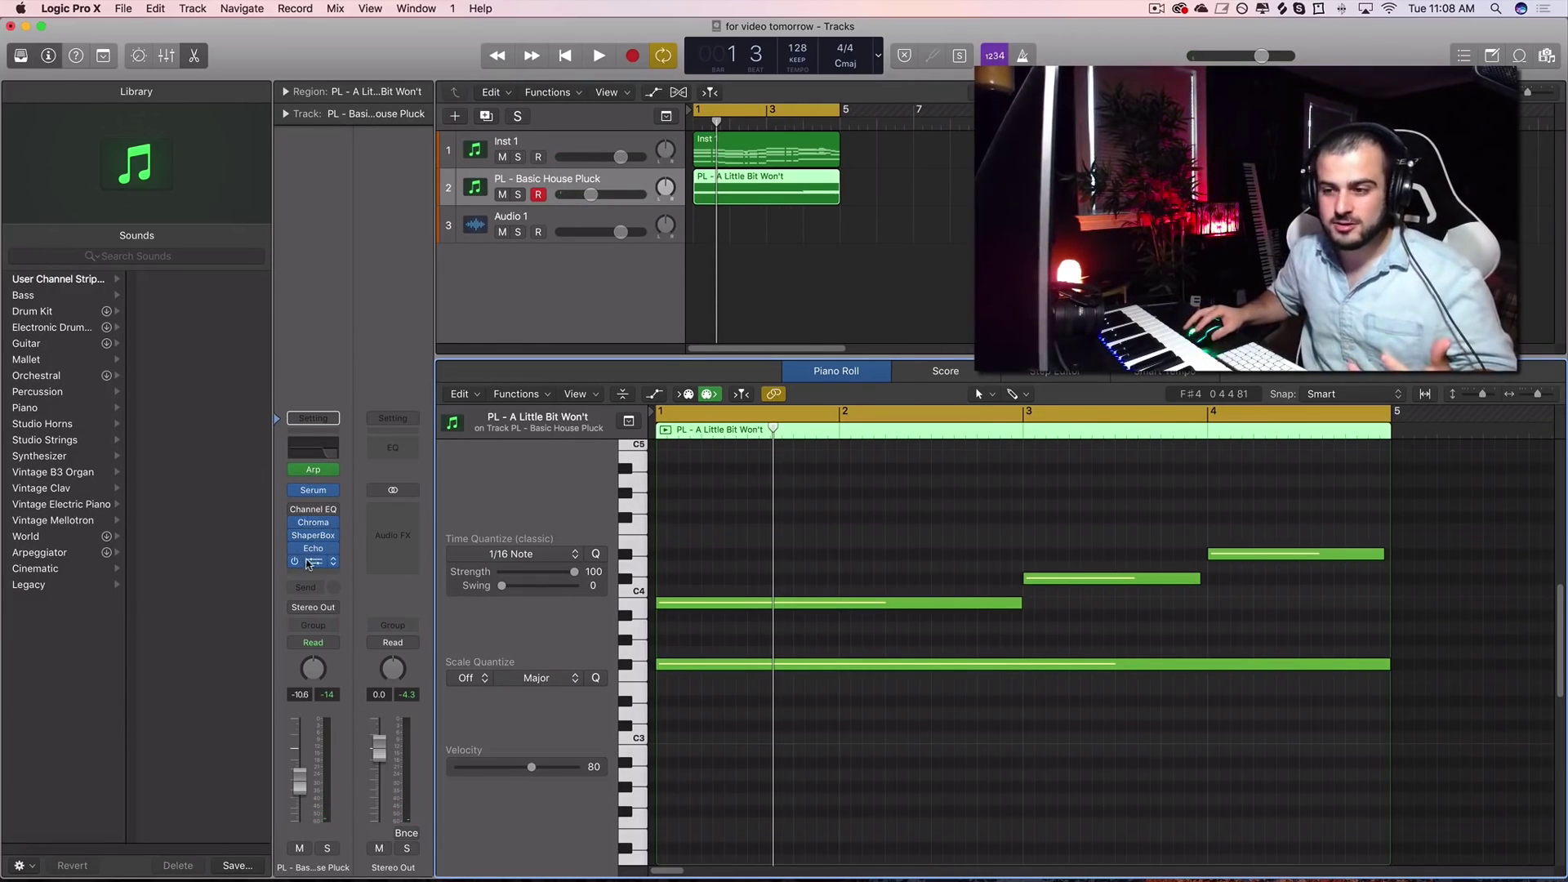
Bypass the arpeggiator, Chroma, ShaperBox, Echo and DirMix on the pluck track, and play the dry sound soloed
left_click_drag(293, 562, 294, 523)
left_click(295, 470)
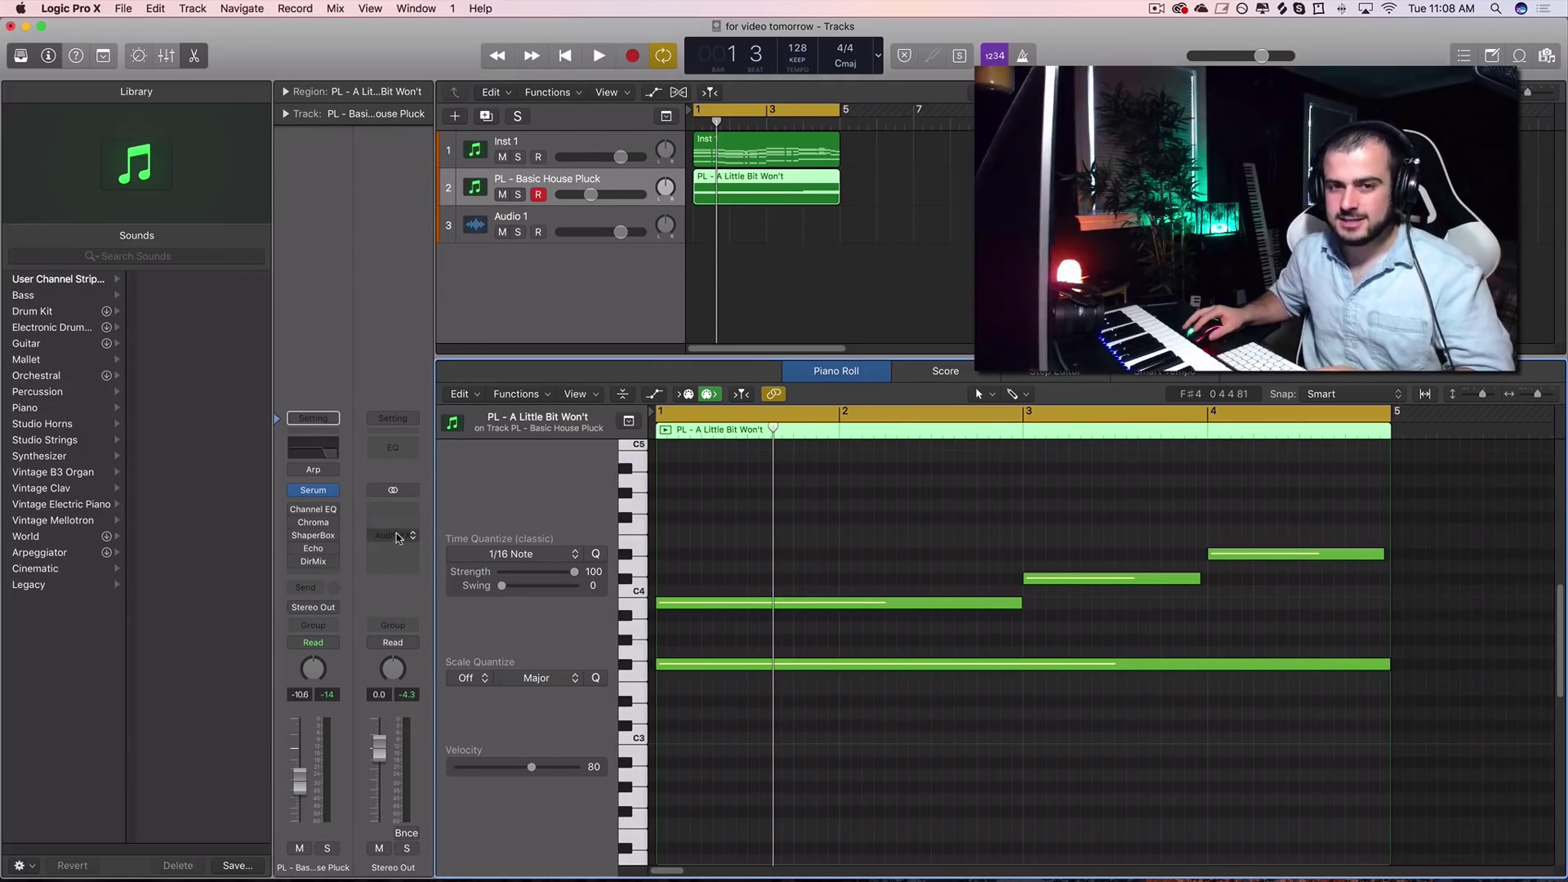
key("space")
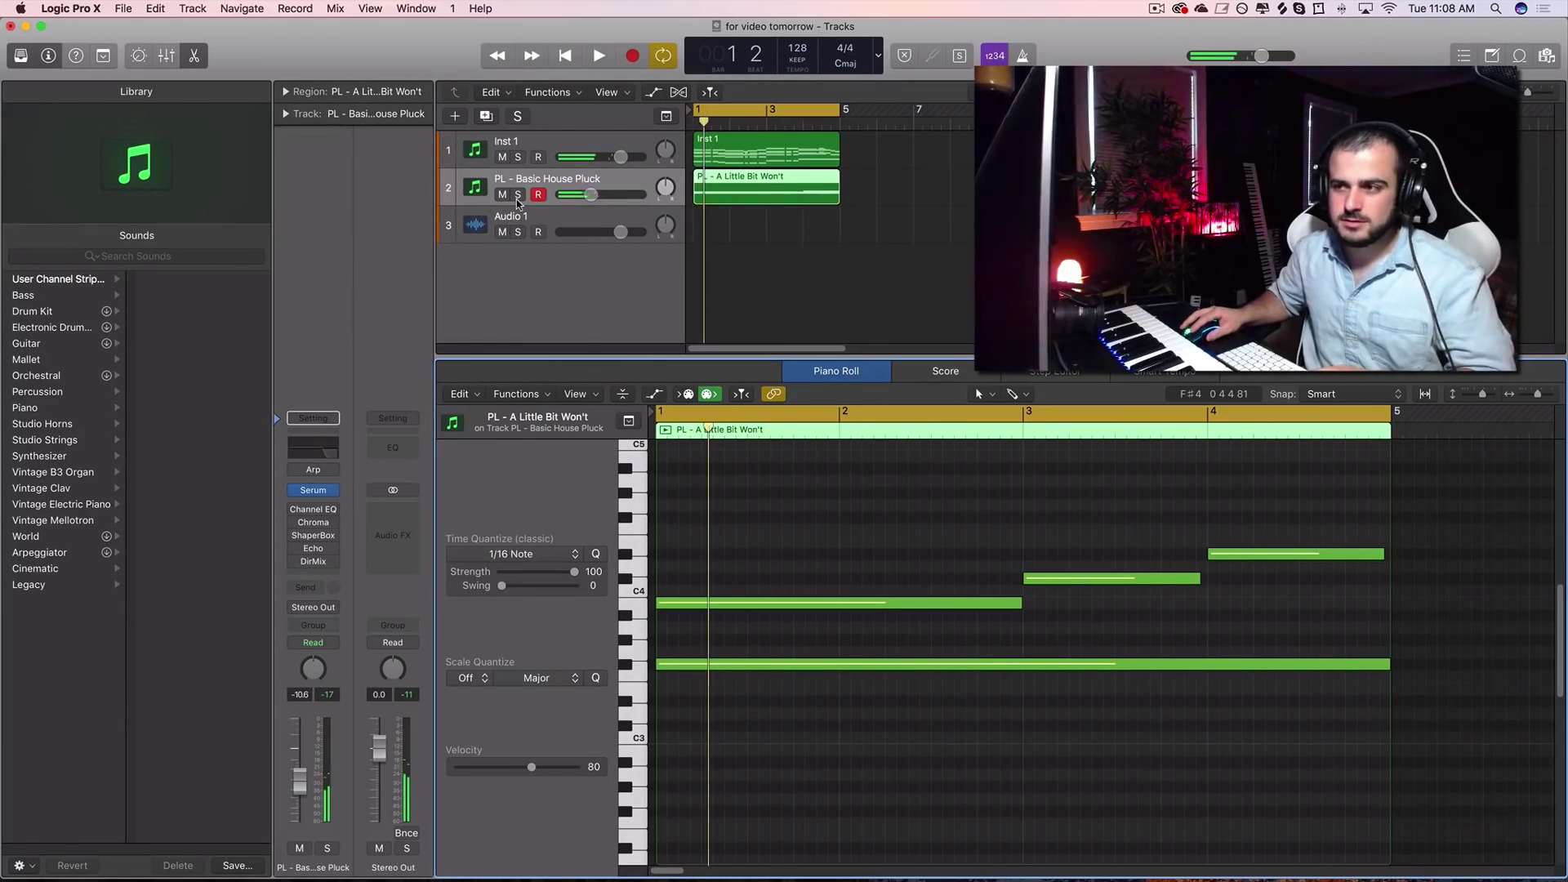
left_click(517, 197)
key("space")
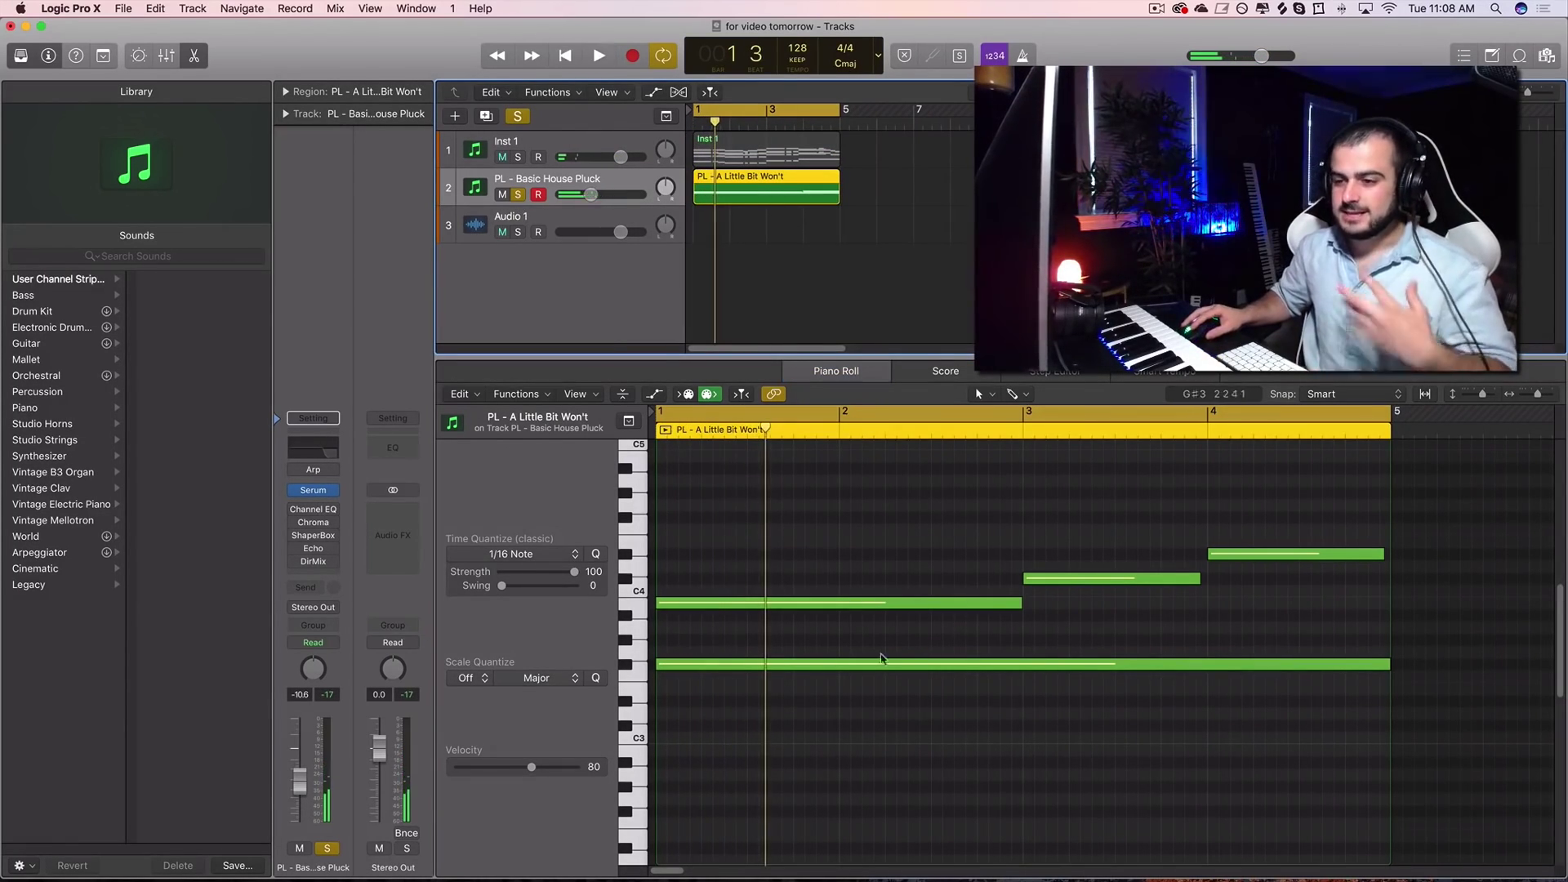
Re-enable DirMix, Echo, ShaperBox, Chroma and the arpeggiator on the pluck track, and start playback
left_click_drag(297, 566, 292, 539)
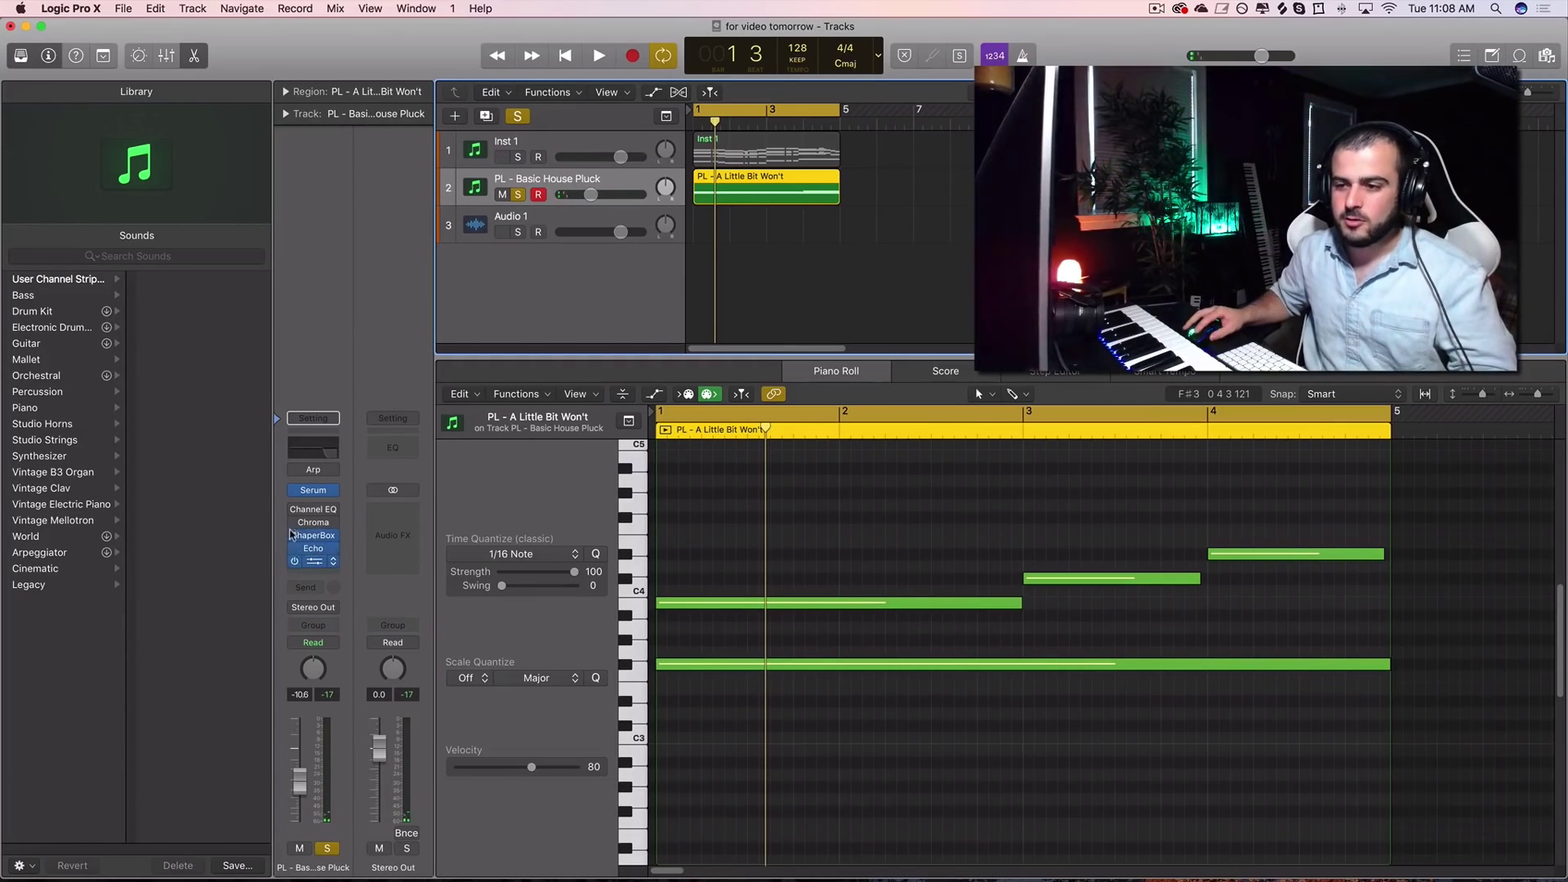
left_click(292, 471)
key("space")
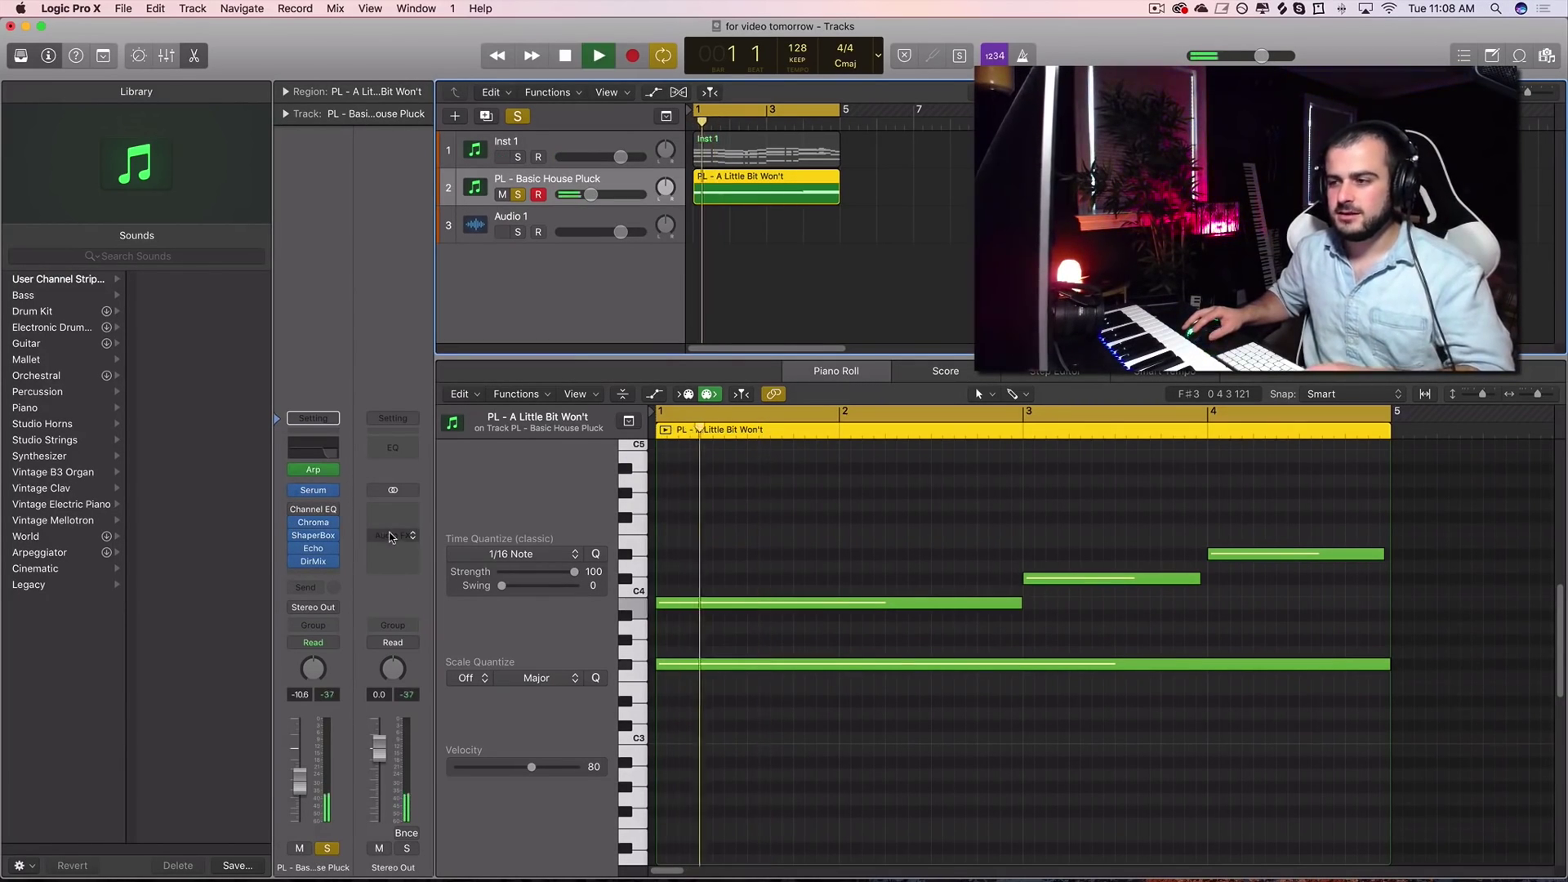